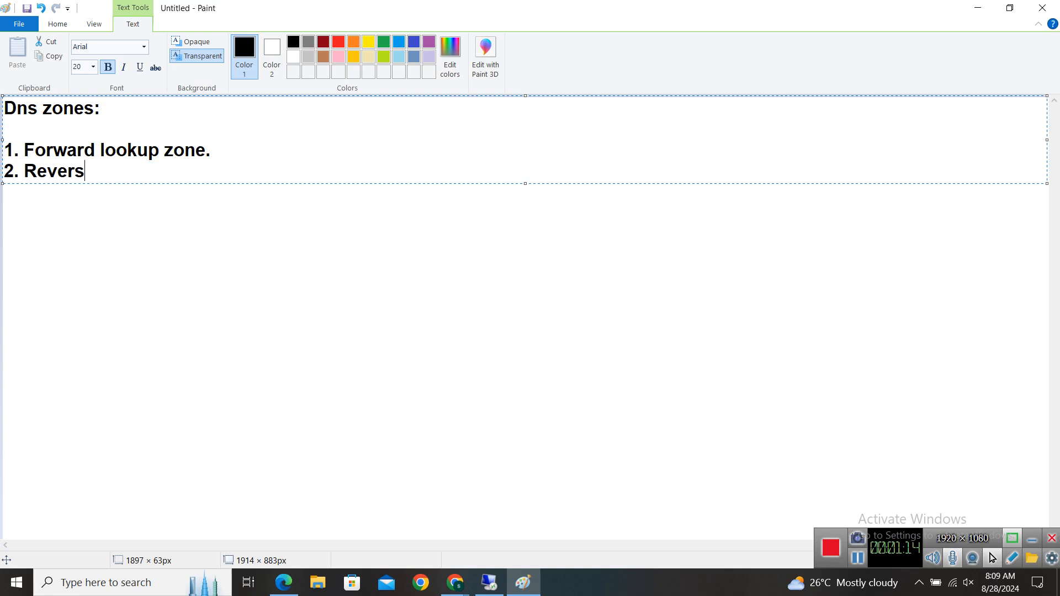
# Complete line 2 so it reads '2. Reverse lookup zone.', fixing the typos.
pyautogui.write('up ')
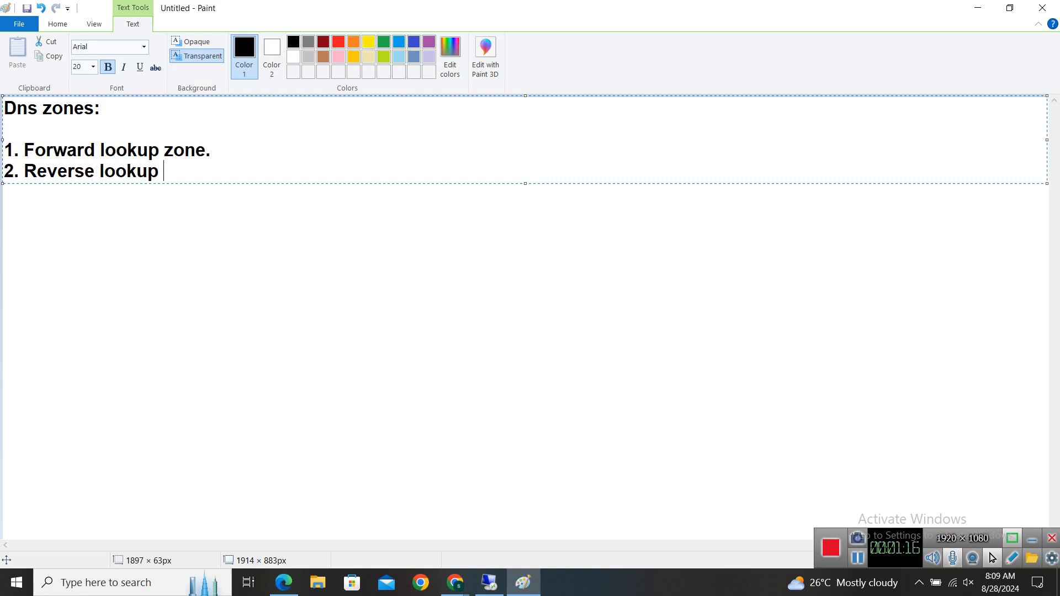
pyautogui.write('x')
pyautogui.press('BackSpace')
pyautogui.write('zinr')
pyautogui.press('BackSpace')
pyautogui.press('BackSpace')
pyautogui.press('BackSpace')
pyautogui.write('one.')
# Append '(Name to ip)' to line 1 and '(ip to name)' to line 2, then add a blank line between them.
pyautogui.click(220, 151)
pyautogui.write('(')
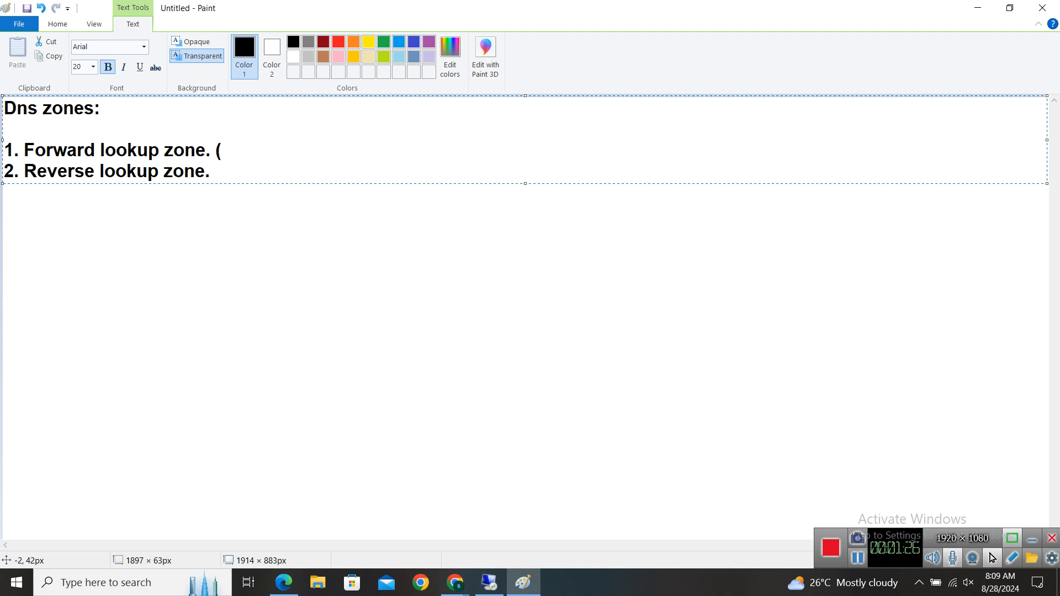
pyautogui.write('Name to ip)')
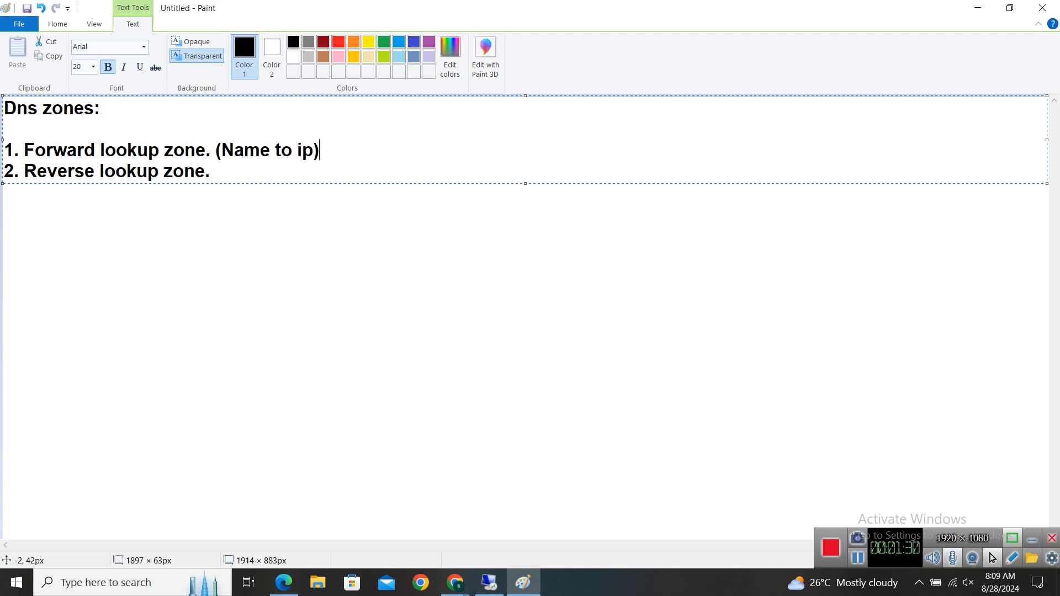
pyautogui.press('Down')
pyautogui.write('(')
pyautogui.press('BackSpace')
pyautogui.write('(ip to name')
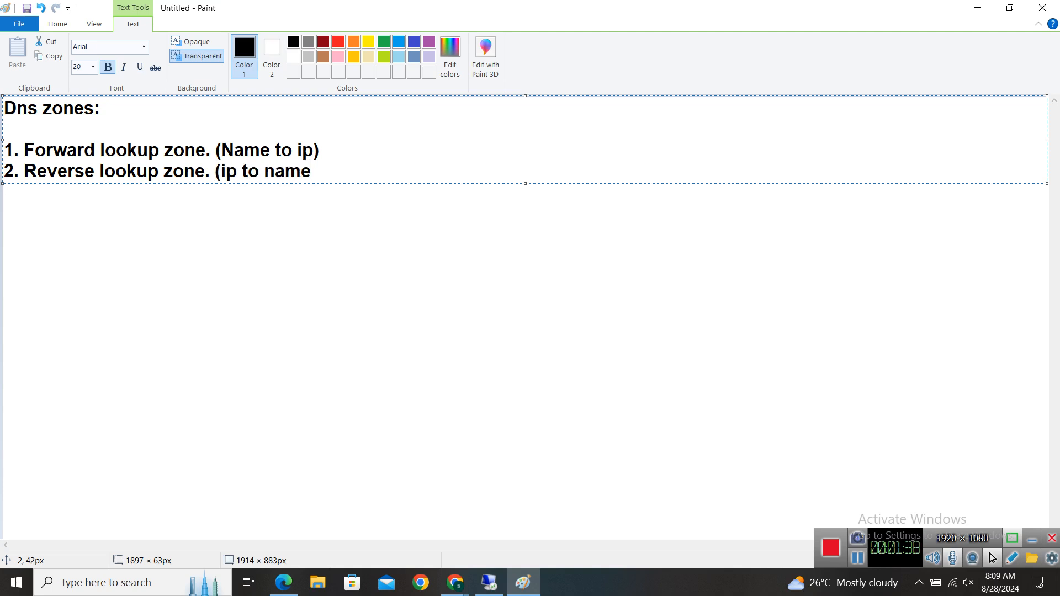
pyautogui.write(')')
pyautogui.press('Return')
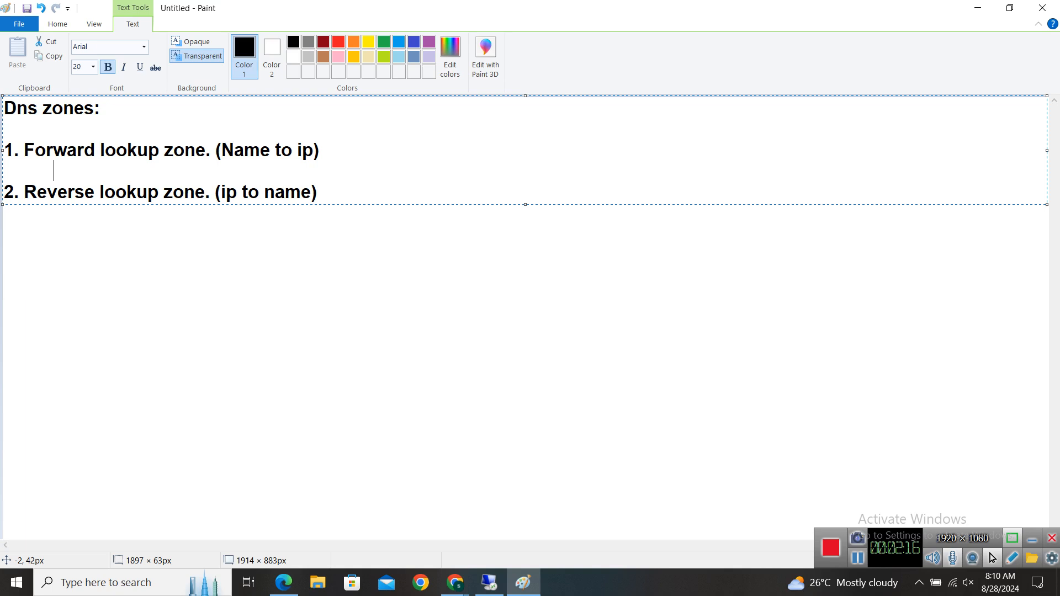
# Type the indented sub-item '1. Primary zone (Abc.local)' under the forward lookup item.
pyautogui.press('Delete')
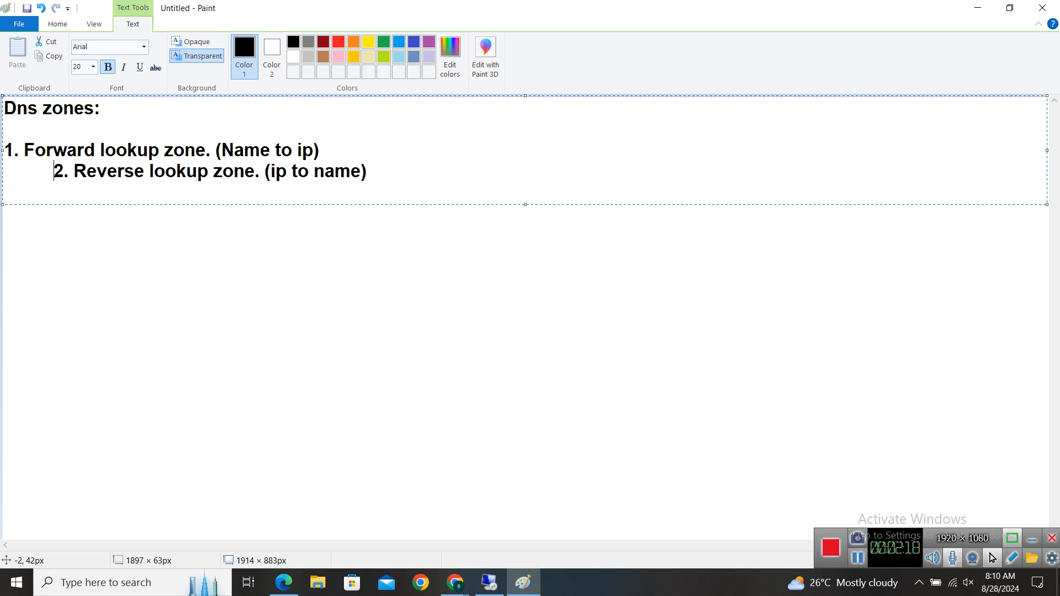
pyautogui.press('Return')
pyautogui.press('Up')
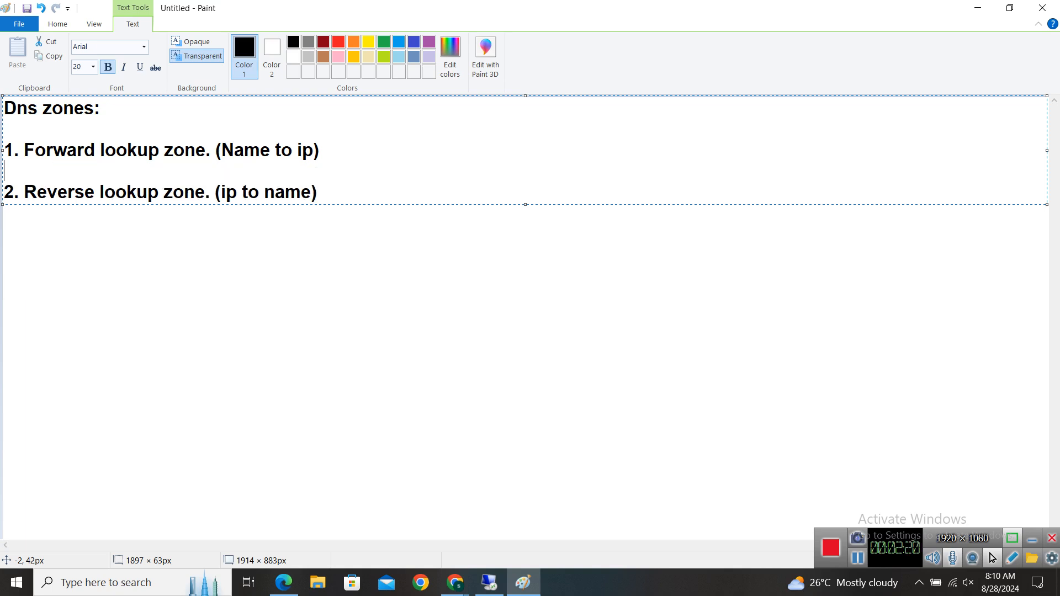
pyautogui.press('Right')
pyautogui.write('1. Promary ')
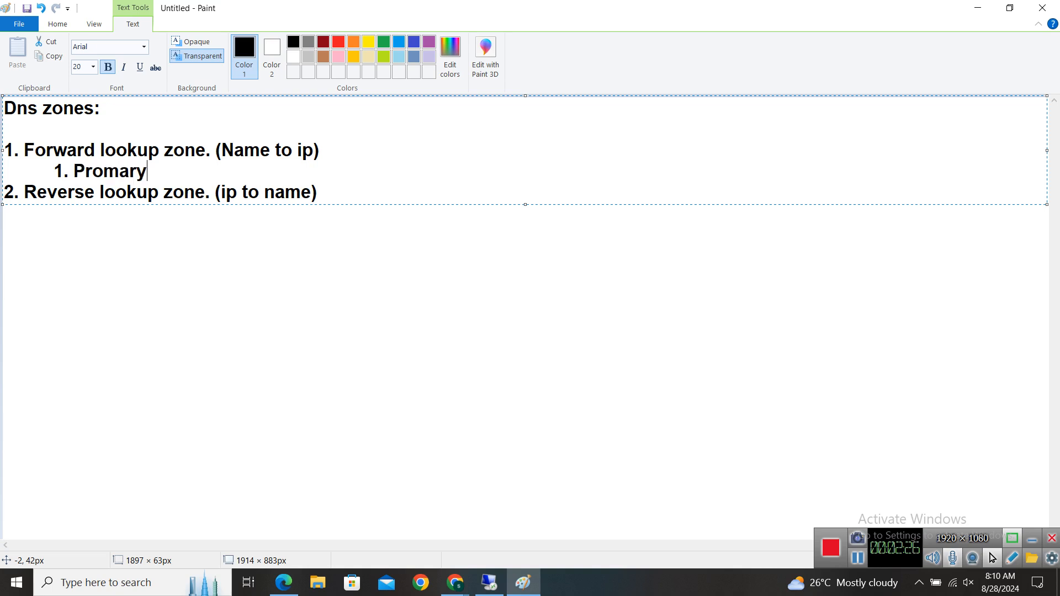
pyautogui.write('zone')
pyautogui.press('Left')
pyautogui.press('Left')
pyautogui.press('Left')
pyautogui.press('Left')
pyautogui.press('Left')
pyautogui.press('Left')
pyautogui.press('Left')
pyautogui.press('Left')
pyautogui.press('Left')
pyautogui.press('BackSpace')
pyautogui.write('i')
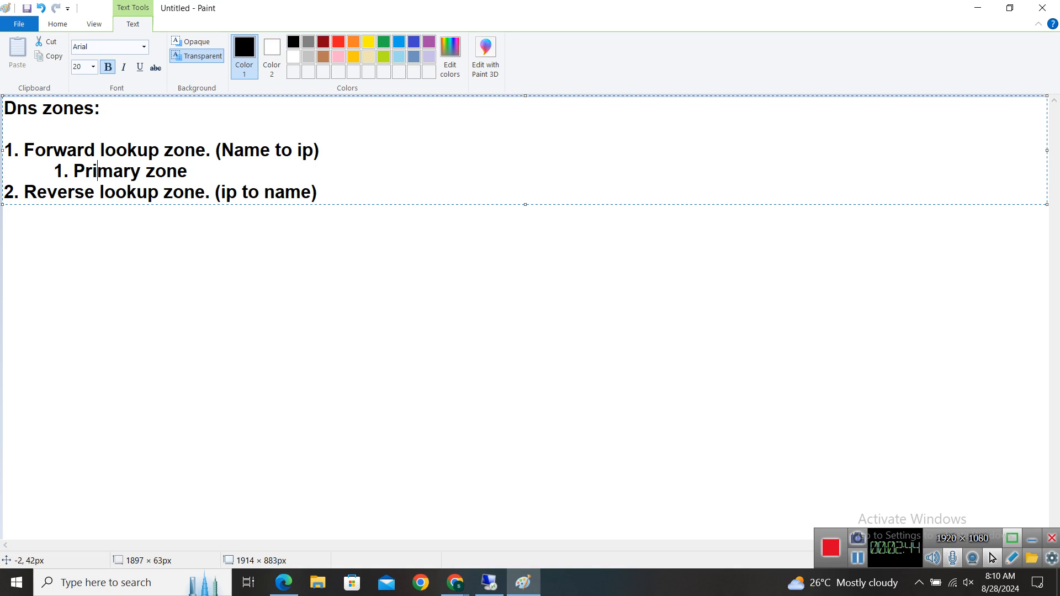
pyautogui.press('Right')
pyautogui.press('Right')
pyautogui.press('Right')
pyautogui.press('Right')
pyautogui.press('Right')
pyautogui.press('Right')
pyautogui.press('Right')
pyautogui.press('Right')
pyautogui.press('Right')
pyautogui.write('(Abc.local)')
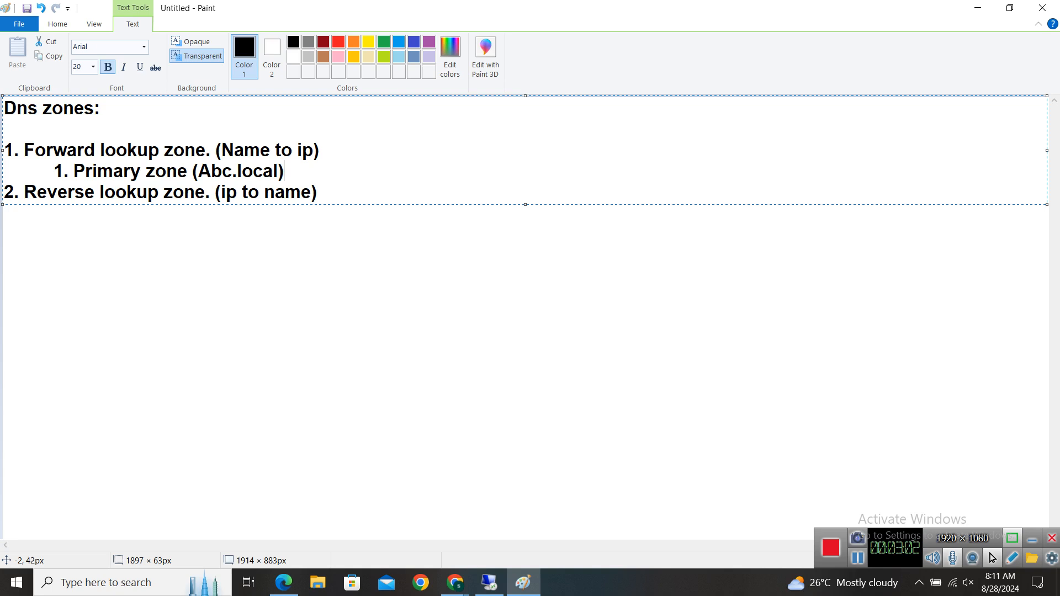
# Add 'To create, delete and modify the records.' and begin the '2. Secondary zone' line.
pyautogui.write('To create,')
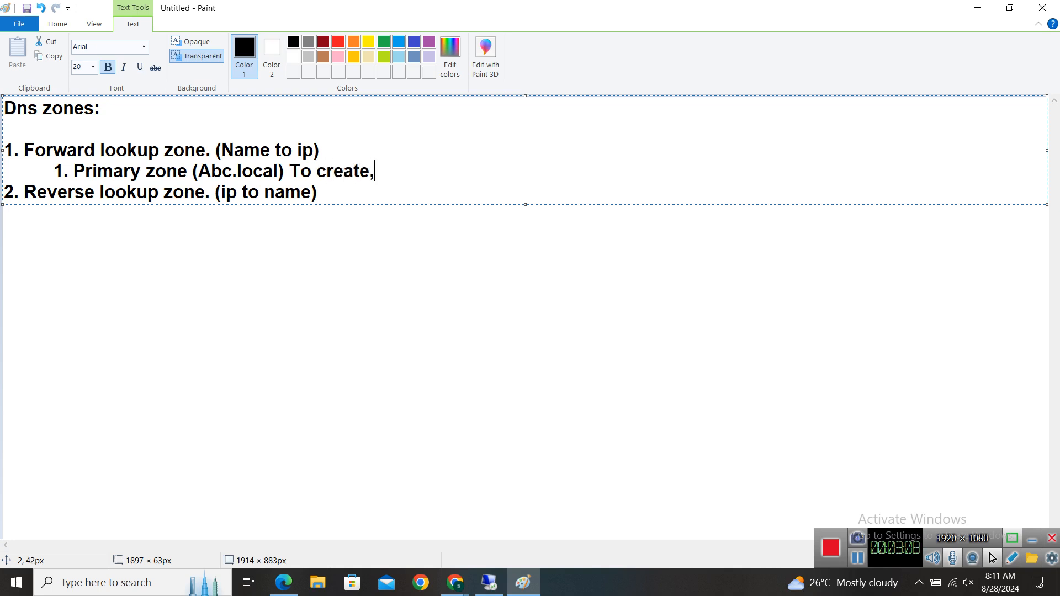
pyautogui.write(' delete ')
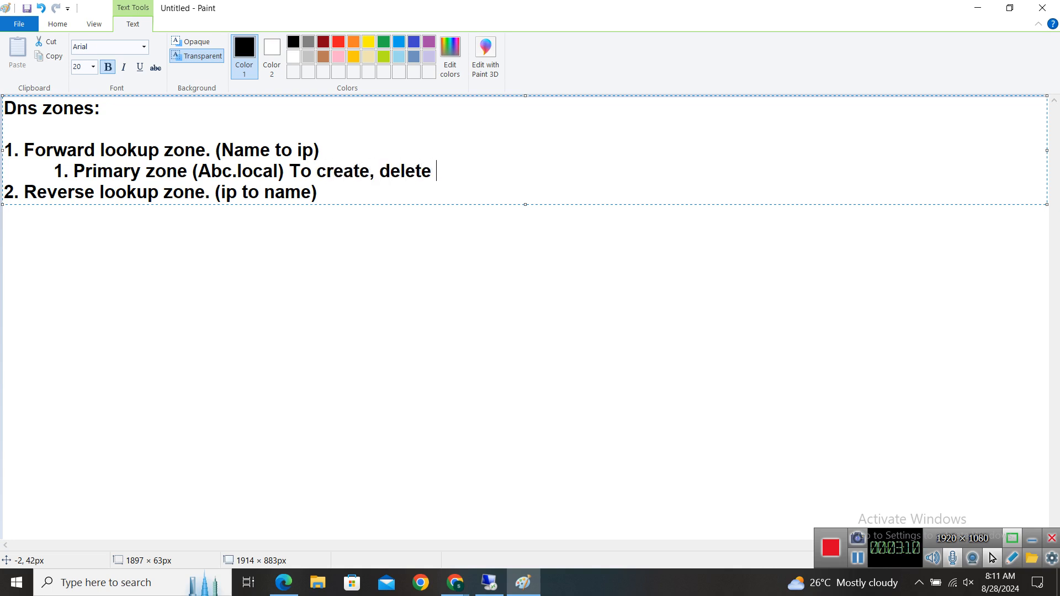
pyautogui.write('and mo')
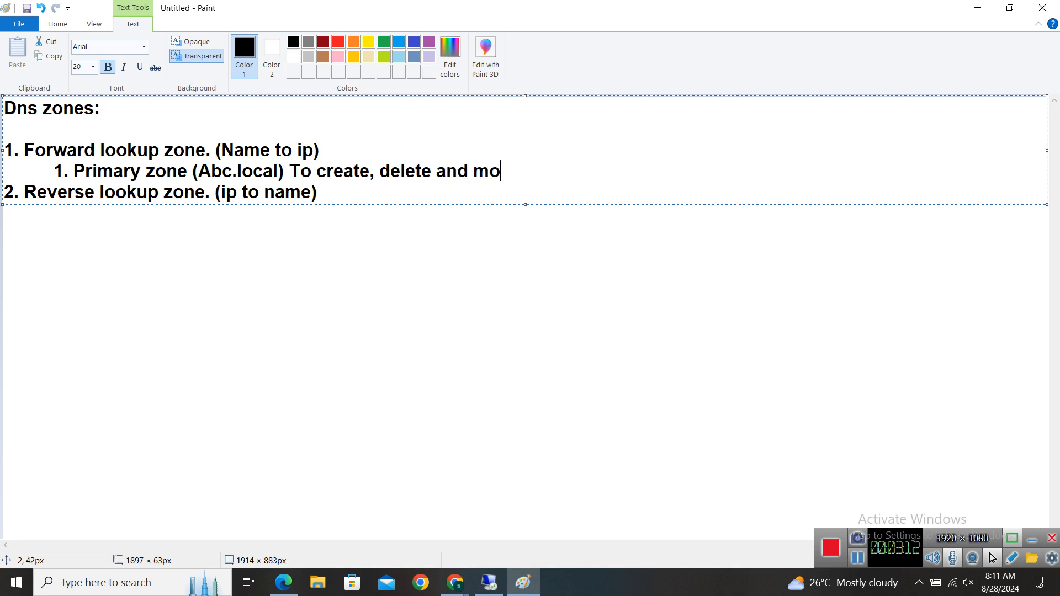
pyautogui.write('dufy the re')
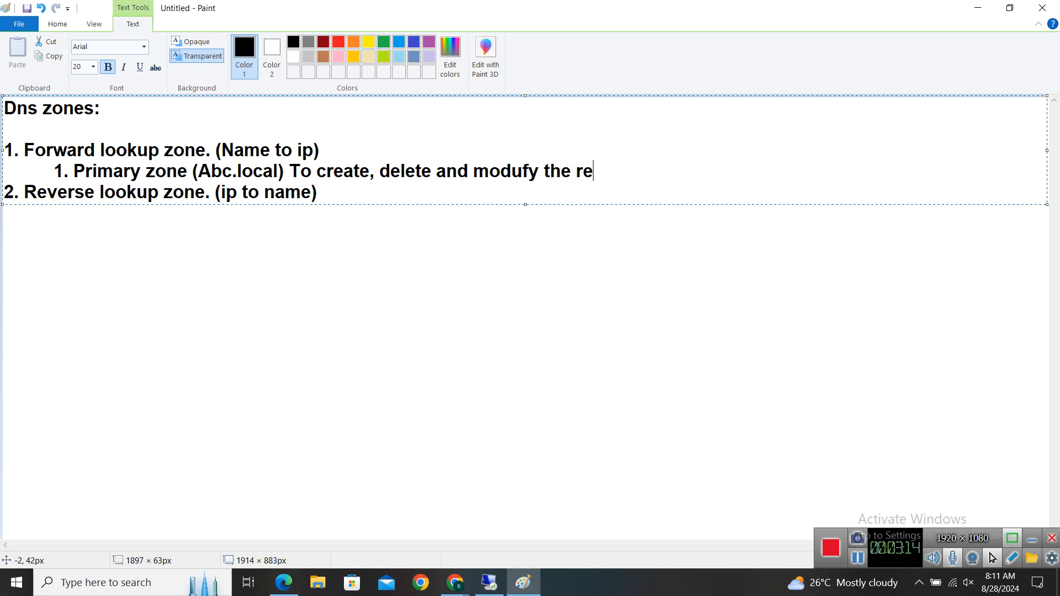
pyautogui.write('cords.')
pyautogui.press('Left')
pyautogui.press('Left')
pyautogui.press('Left')
pyautogui.press('Left')
pyautogui.press('Left')
pyautogui.press('Left')
pyautogui.press('Left')
pyautogui.press('Left')
pyautogui.press('Left')
pyautogui.press('Left')
pyautogui.press('Left')
pyautogui.press('Left')
pyautogui.press('Left')
pyautogui.press('Left')
pyautogui.press('Left')
pyautogui.press('BackSpace')
pyautogui.write('i')
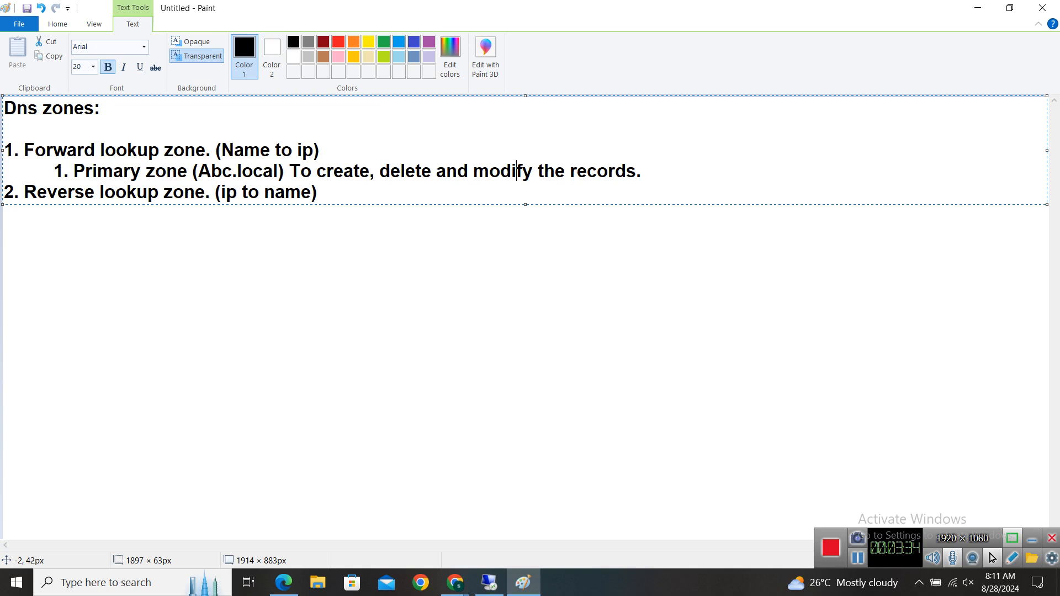
pyautogui.press('Right')
pyautogui.press('Right')
pyautogui.press('Right')
pyautogui.press('Right')
pyautogui.press('Right')
pyautogui.press('Right')
pyautogui.press('Right')
pyautogui.press('Right')
pyautogui.press('Right')
pyautogui.press('Right')
pyautogui.press('Right')
pyautogui.press('Right')
pyautogui.press('Right')
pyautogui.press('Right')
pyautogui.press('Right')
pyautogui.press('Return')
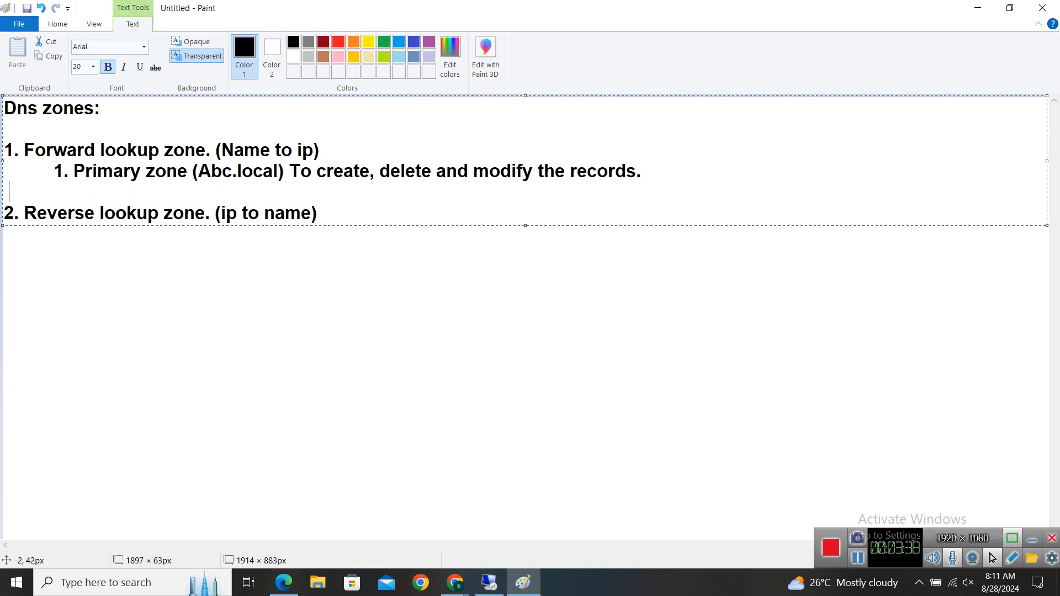
pyautogui.write('2. Secondary zon')
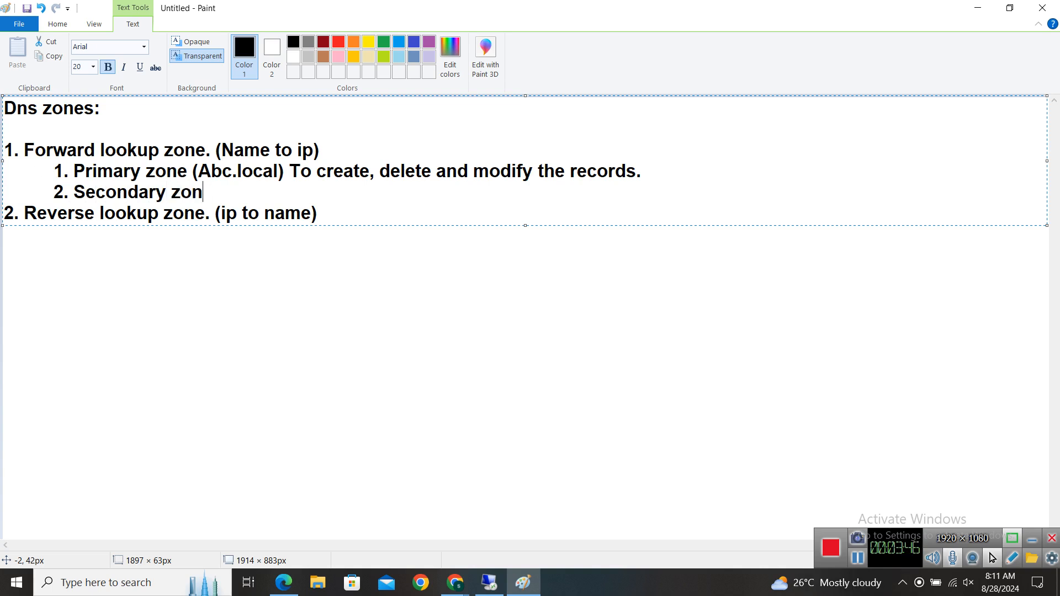
pyautogui.write('e: Read ')
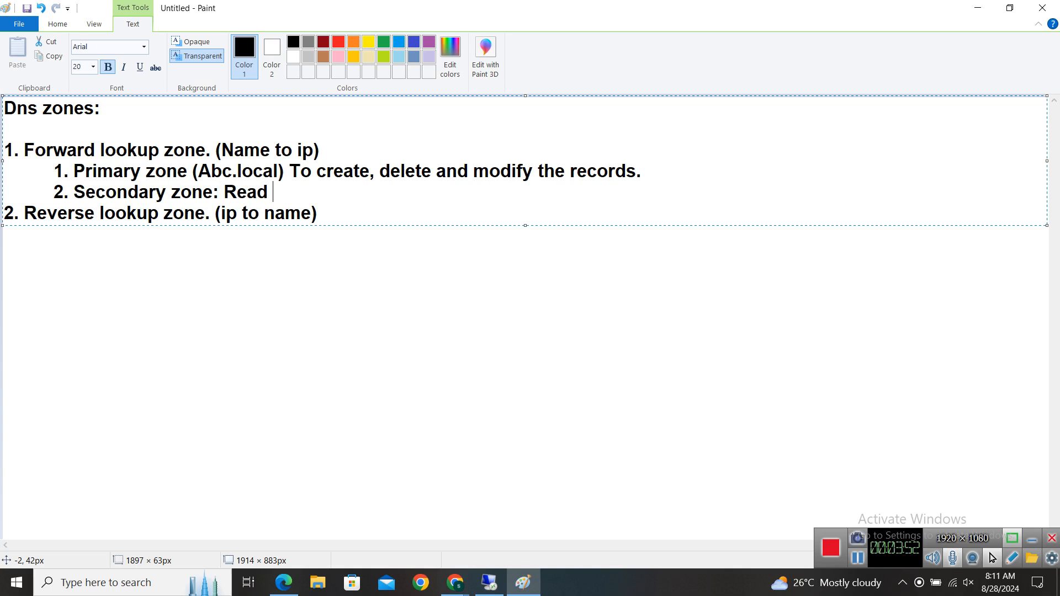
pyautogui.write('ony')
# Finish '2. Secondary zone: Read only copy of primary zone.' and start the '3. Stub zone' item.
pyautogui.press('BackSpace')
pyautogui.press('BackSpace')
pyautogui.write('ly cop')
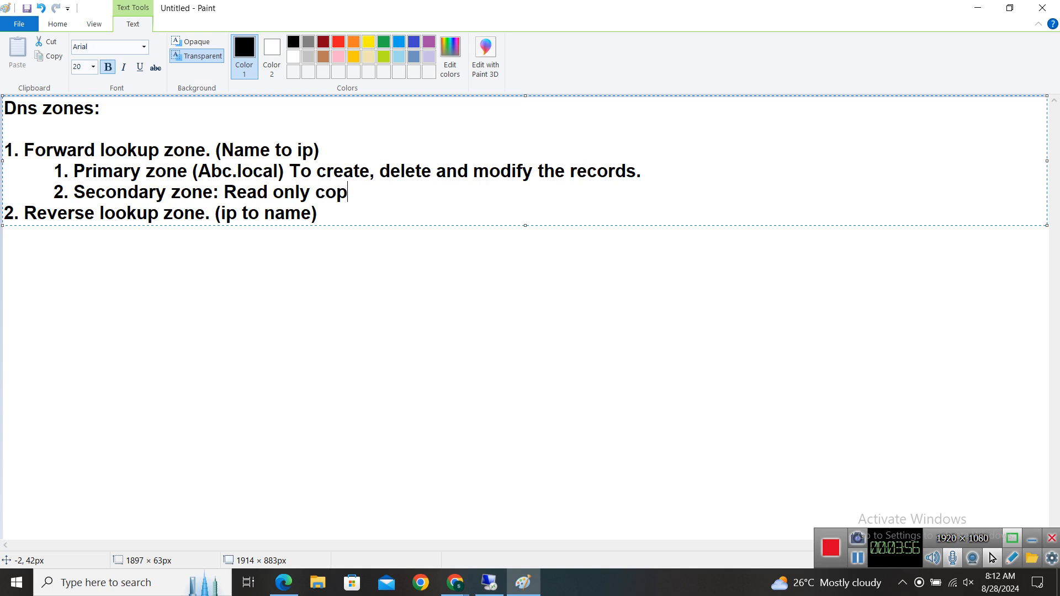
pyautogui.write('y of primar')
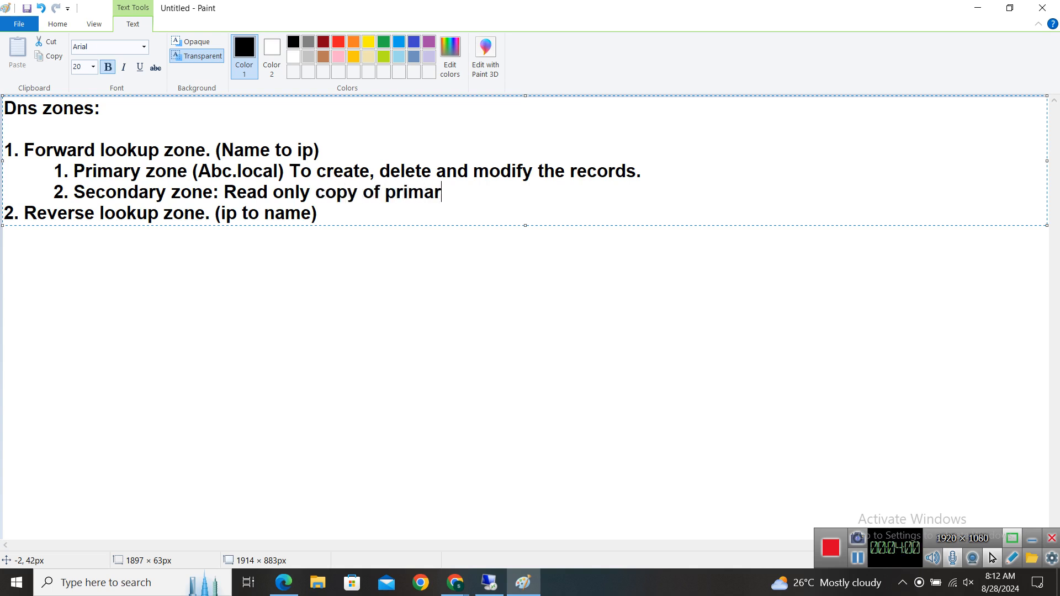
pyautogui.write('y zone.')
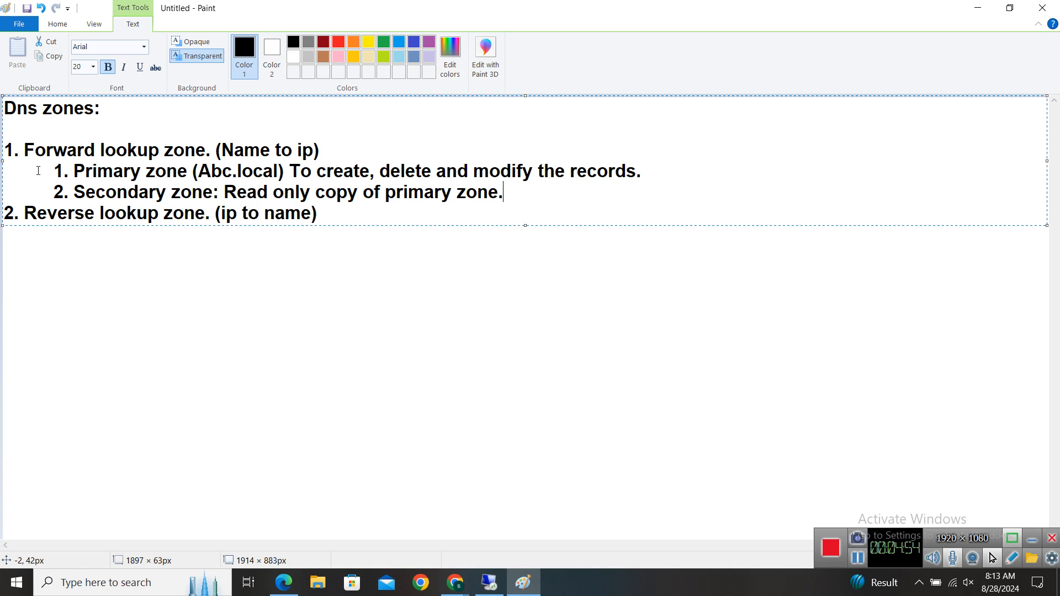
pyautogui.press('Return')
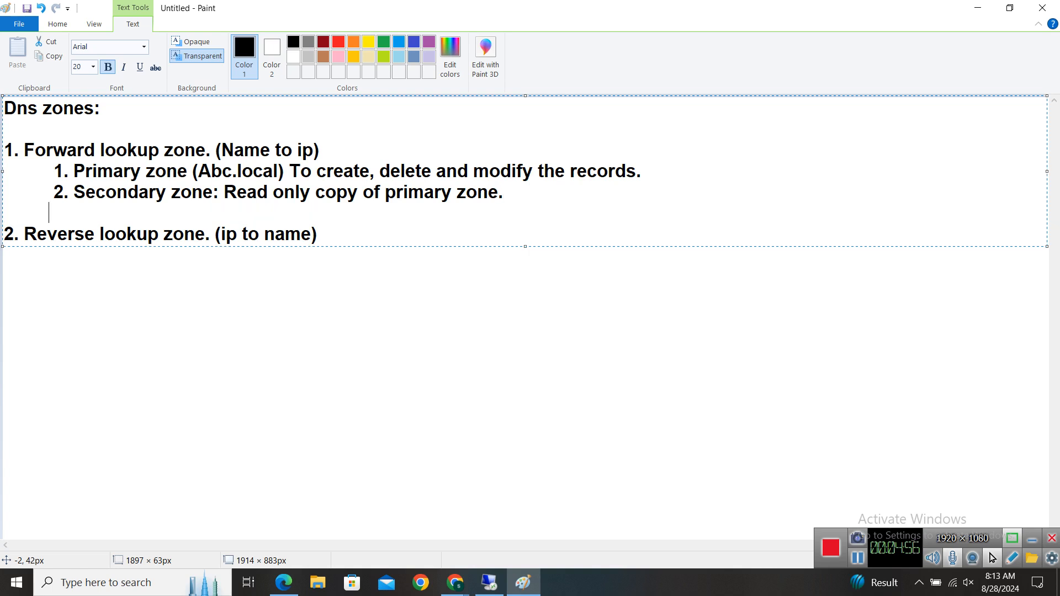
pyautogui.write('3. Stub')
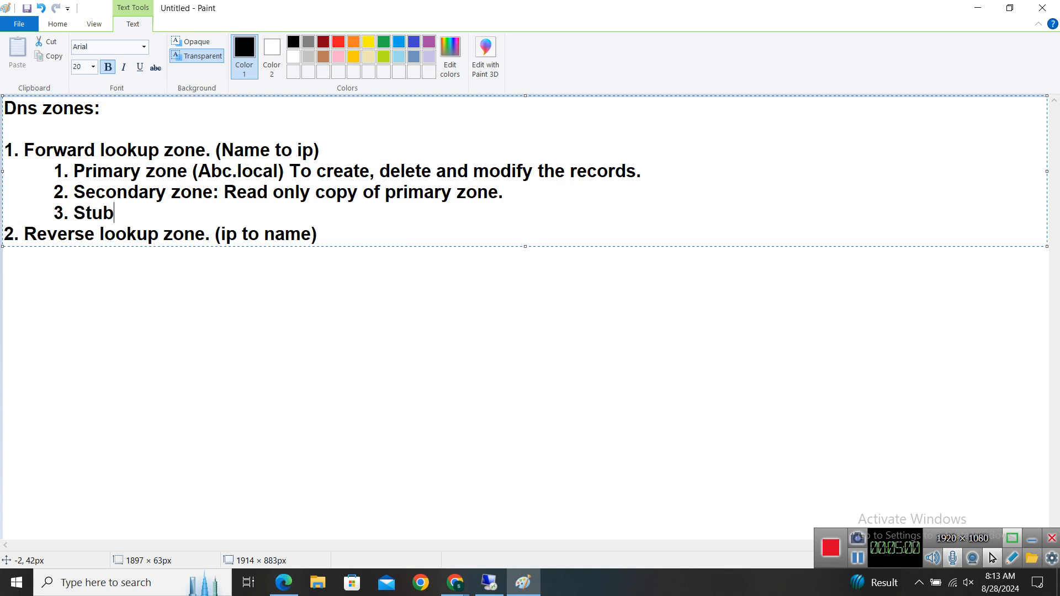
pyautogui.write(' zone: C')
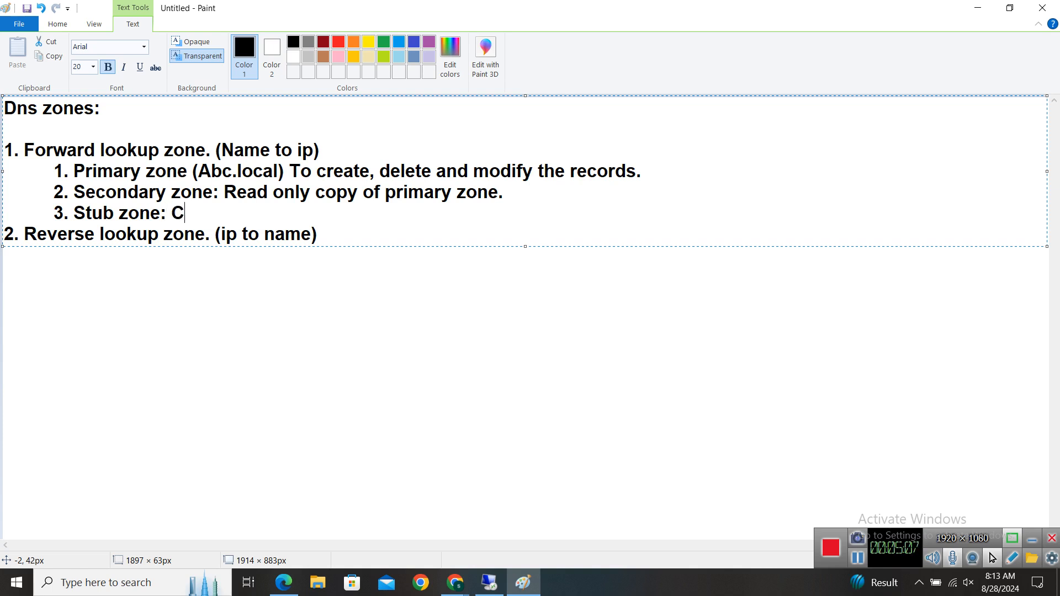
pyautogui.write('ontians ')
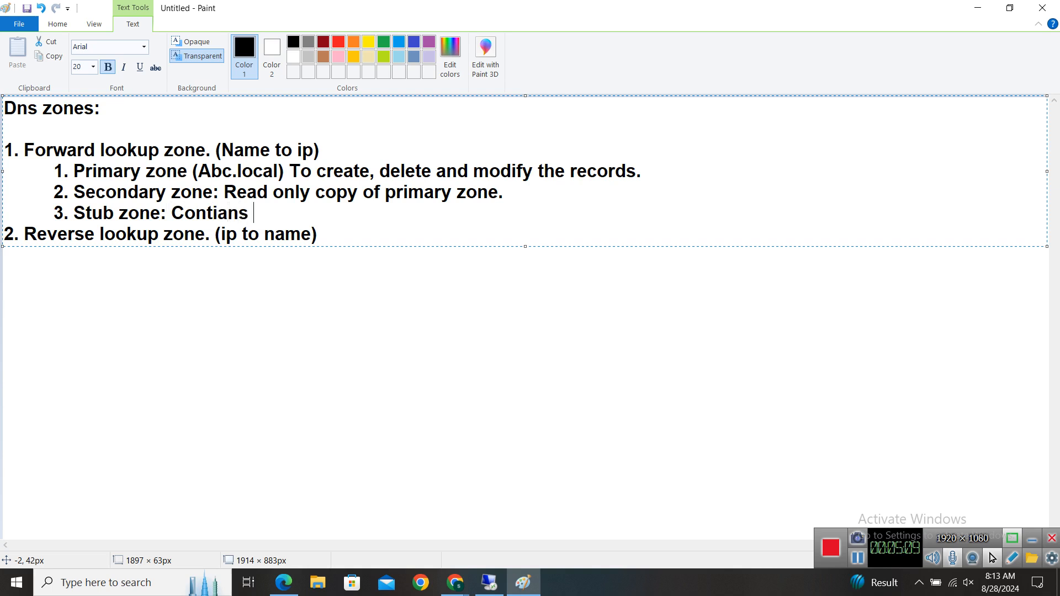
pyautogui.write('Authora')
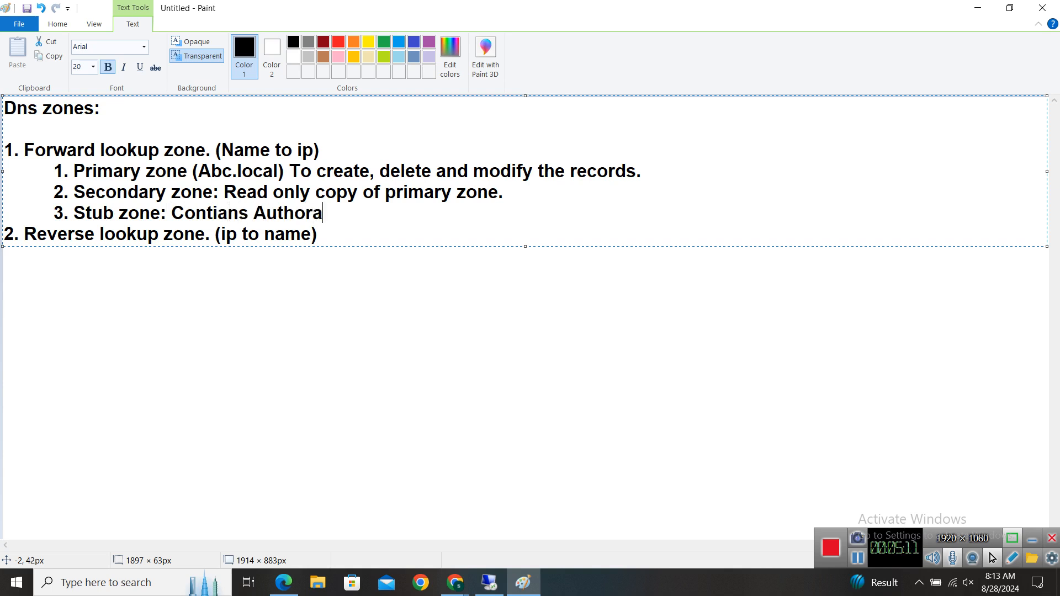
pyautogui.write('tive reco')
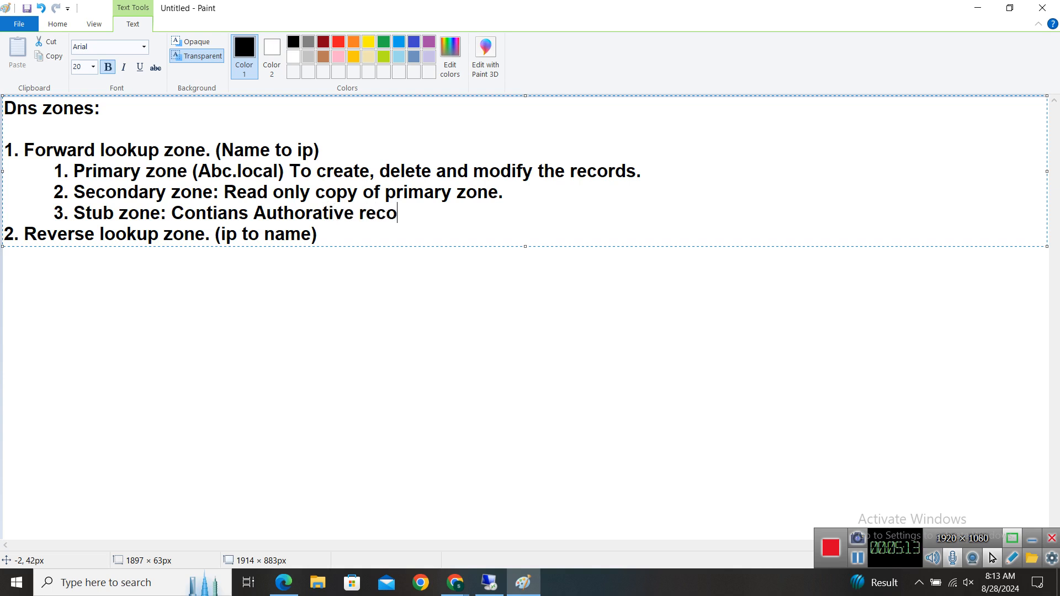
pyautogui.write('rds. (A')
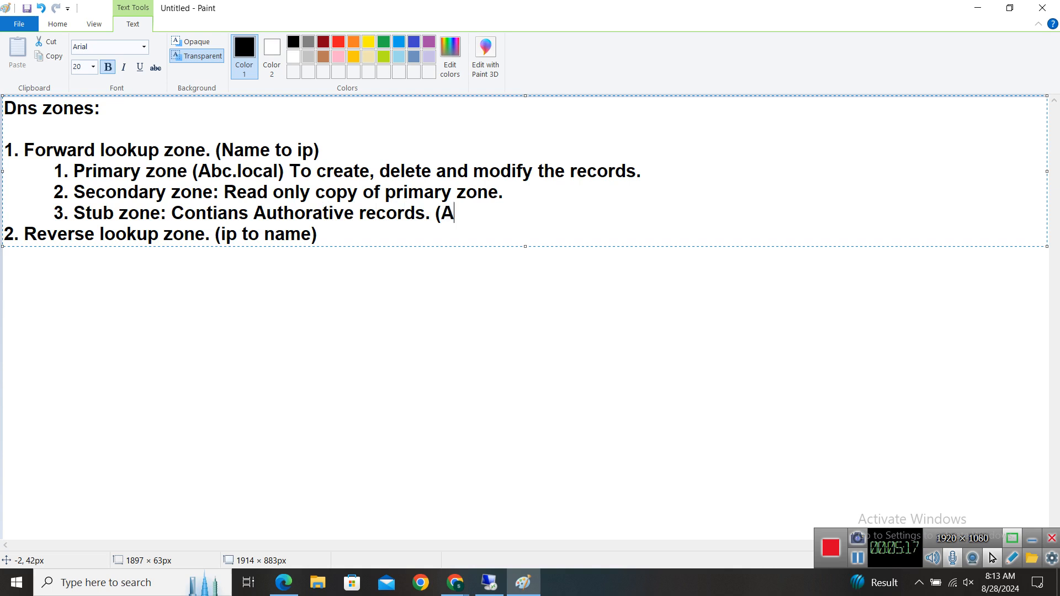
pyautogui.write(', NS and')
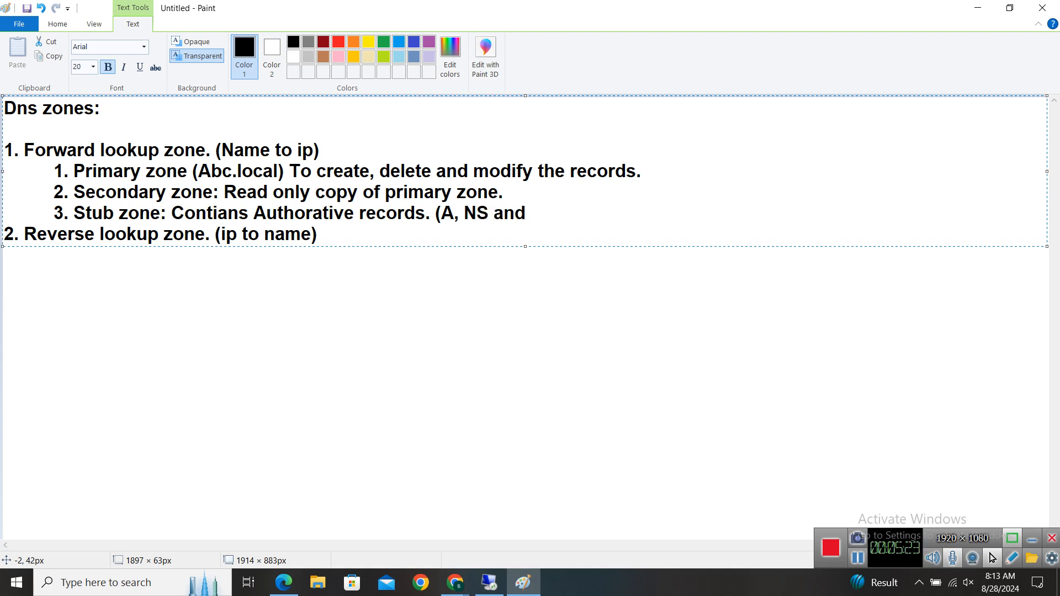
pyautogui.write('SOA).')
# Add a blank line after the Stub zone item, narrow its text box, and commit it.
pyautogui.press('Return')
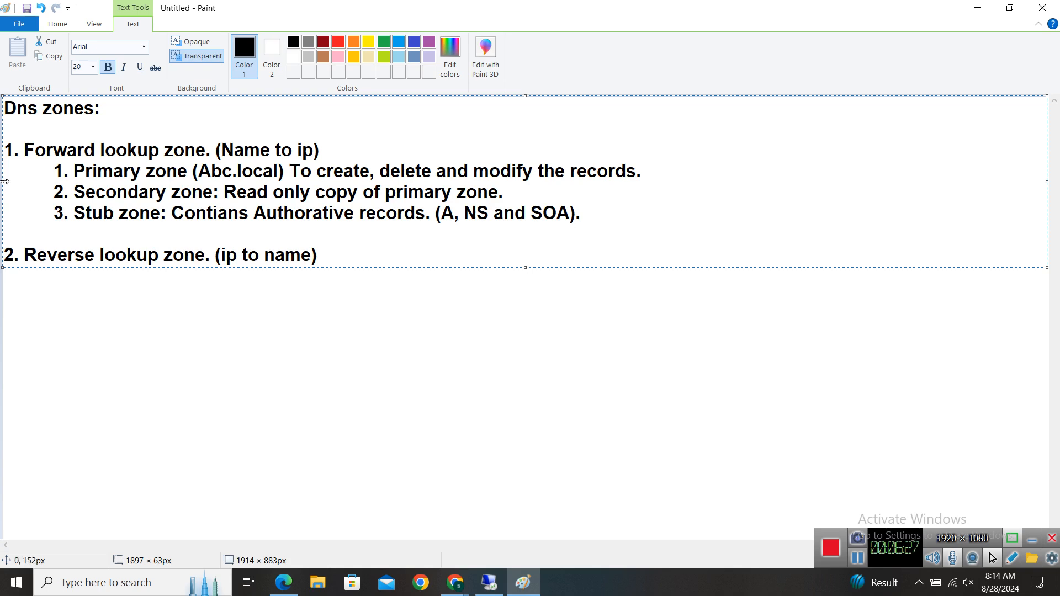
pyautogui.moveTo(4, 182); pyautogui.dragTo(3, 218)
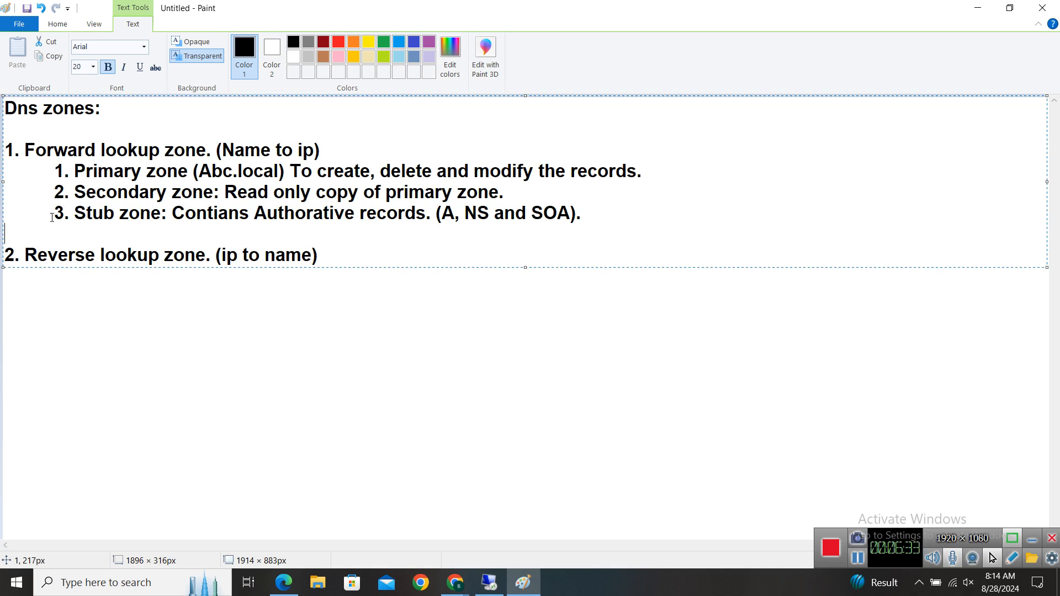
pyautogui.click(57, 293)
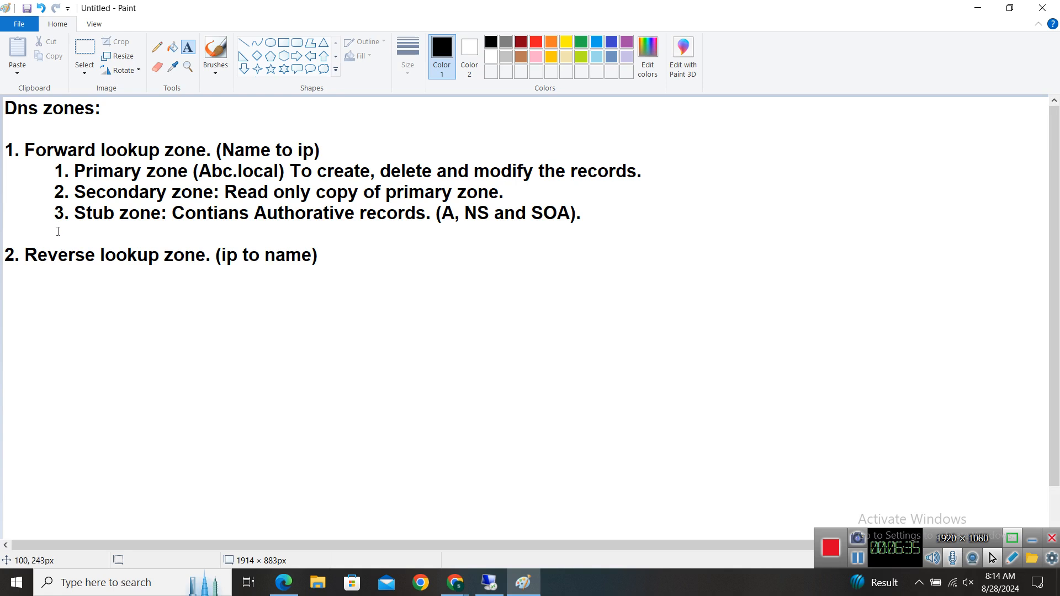
# In a new widened text box, type '4. ADIZ: Active directory integrated zone:'.
pyautogui.click(55, 235)
pyautogui.write('4.')
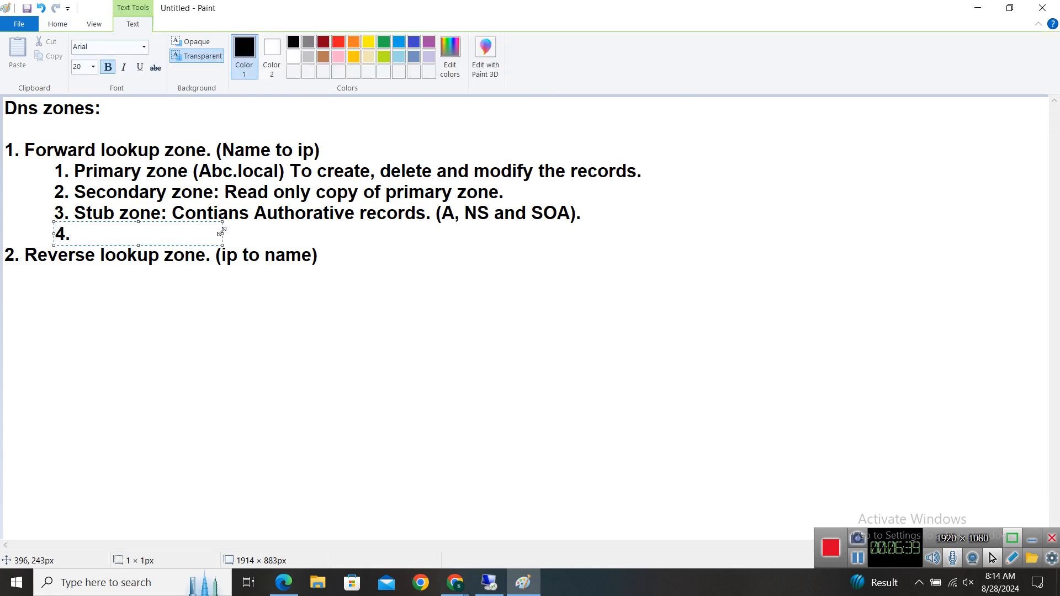
pyautogui.moveTo(221, 235); pyautogui.dragTo(643, 236)
pyautogui.write('ASIZ')
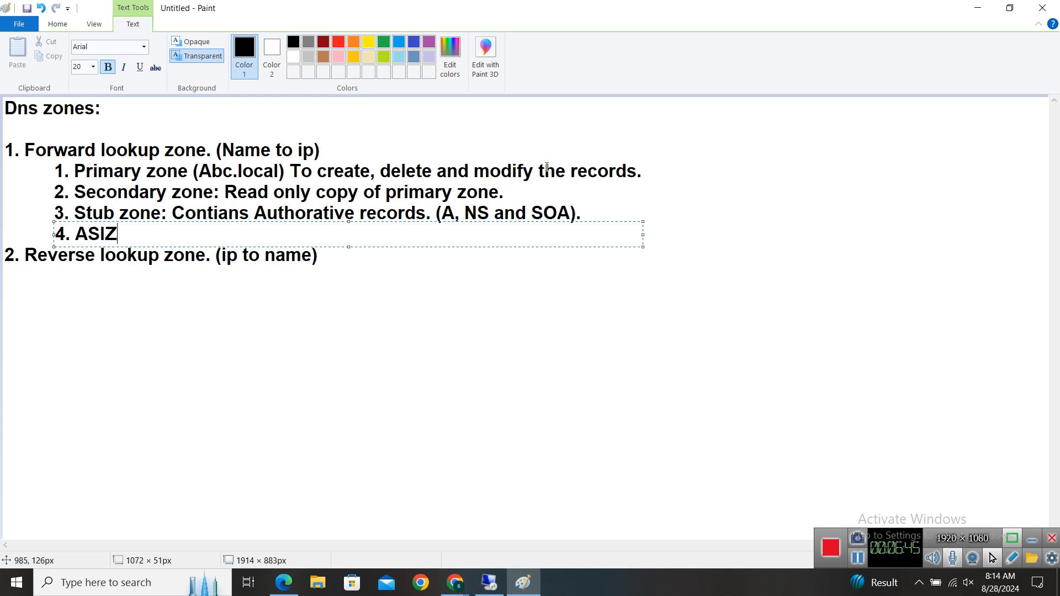
pyautogui.press('BackSpace')
pyautogui.press('BackSpace')
pyautogui.press('BackSpace')
pyautogui.write('DIZ: Active di')
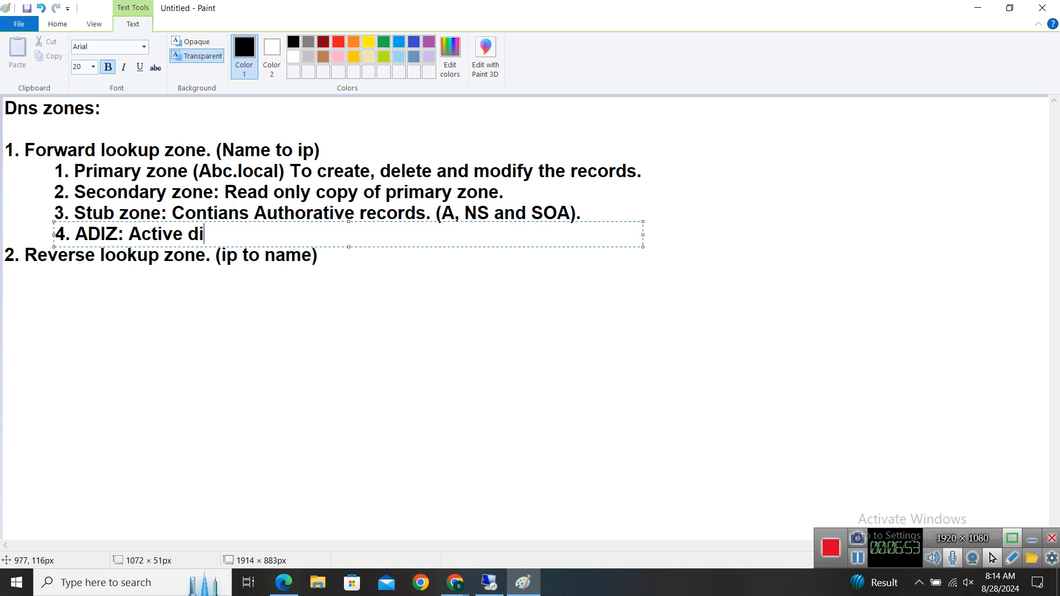
pyautogui.write('rectory in')
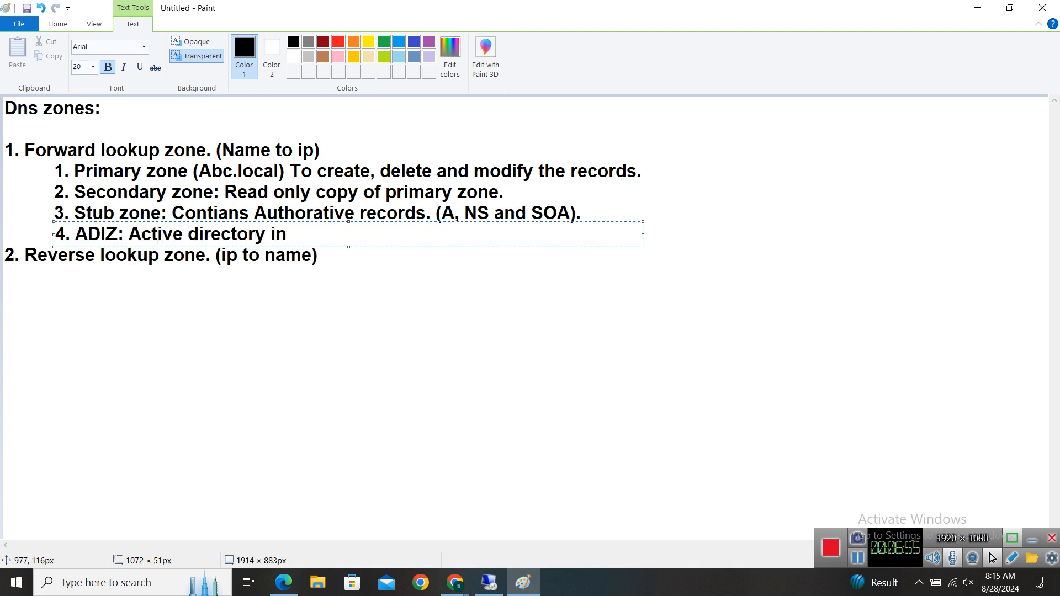
pyautogui.write('tegrated ')
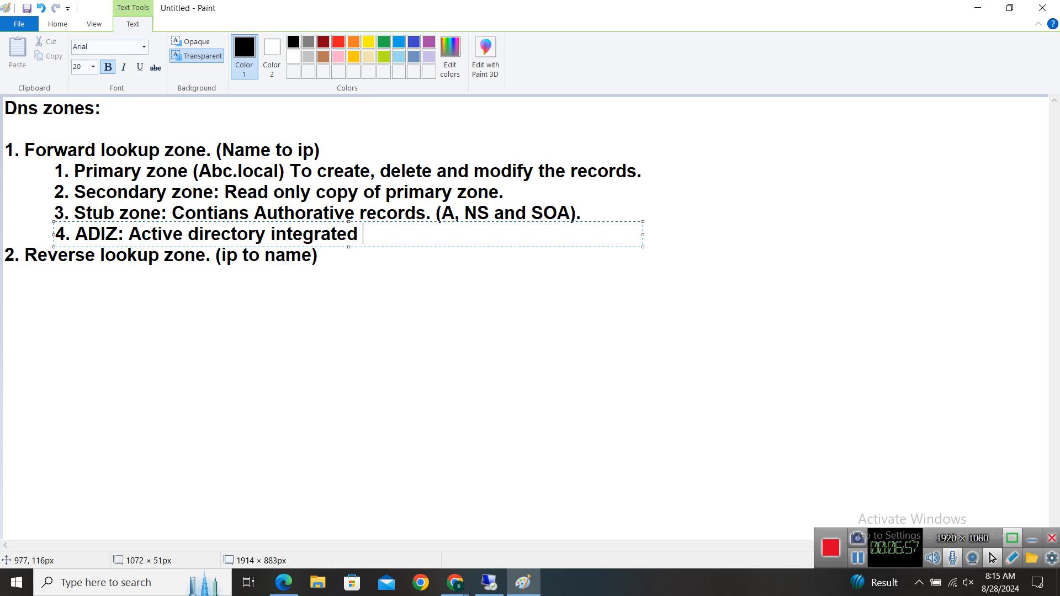
pyautogui.write('zone:')
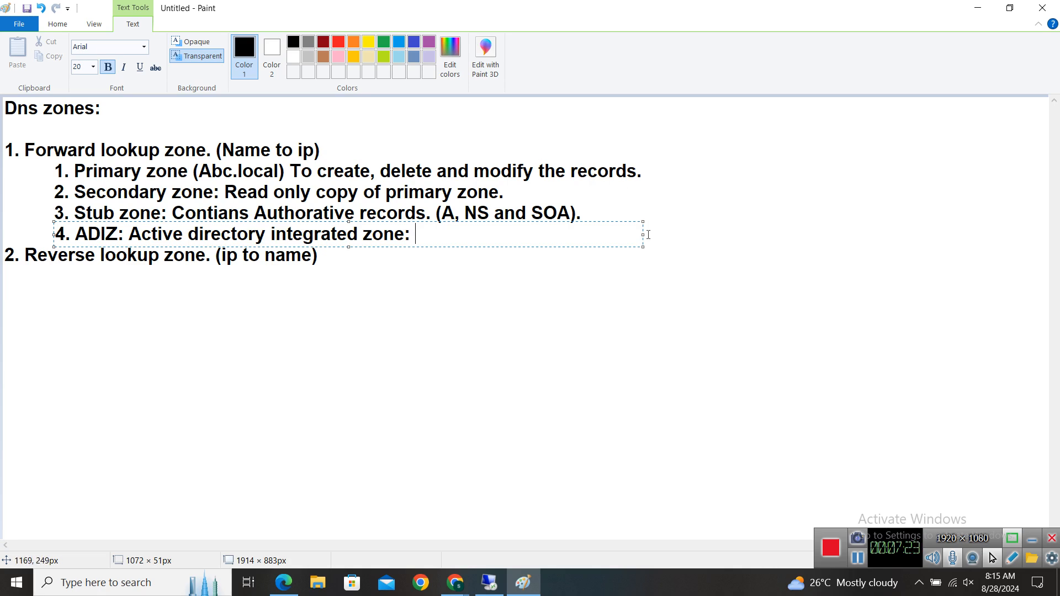
# Extend the ADIZ line with 'in this zone dns database is saved with ad database.' and commit it.
pyautogui.moveTo(644, 235); pyautogui.dragTo(879, 235)
pyautogui.write('int')
pyautogui.press('BackSpace')
pyautogui.write('ryt')
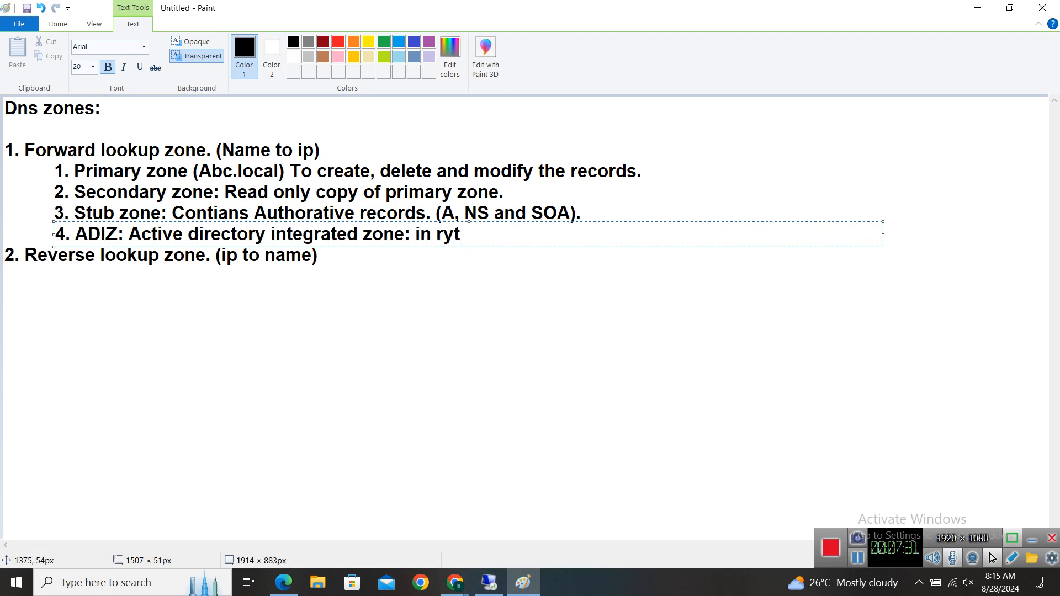
pyautogui.press('BackSpace')
pyautogui.press('BackSpace')
pyautogui.press('BackSpace')
pyautogui.write('this zone d')
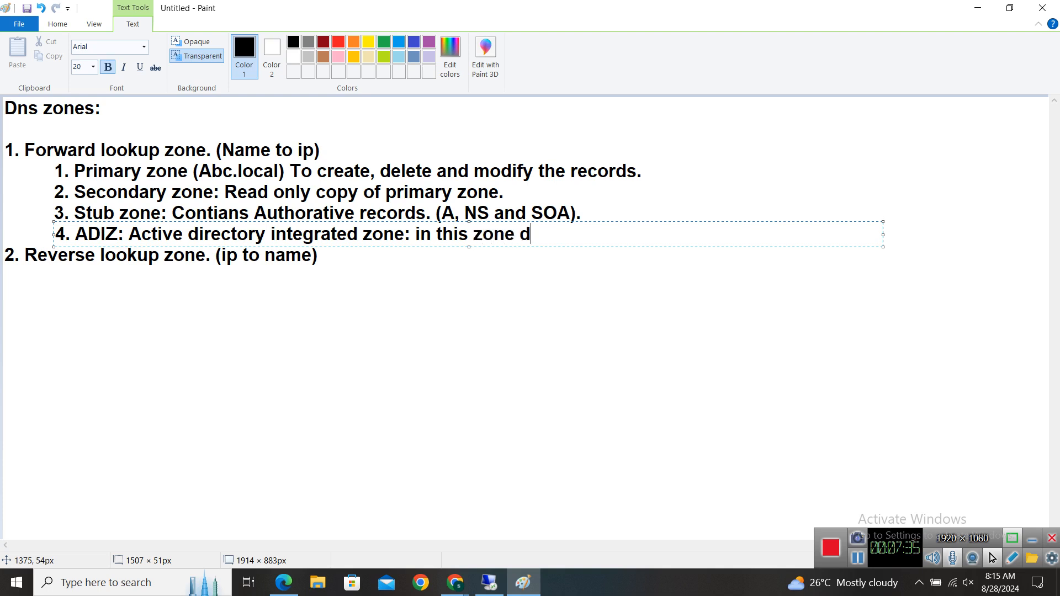
pyautogui.write('ns databa')
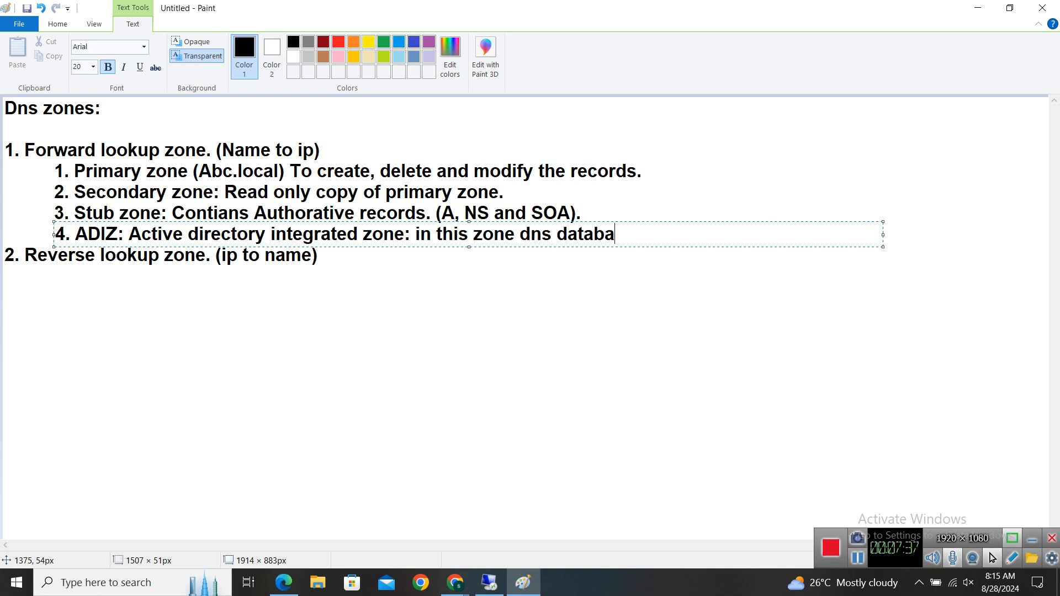
pyautogui.write('se is saved with ')
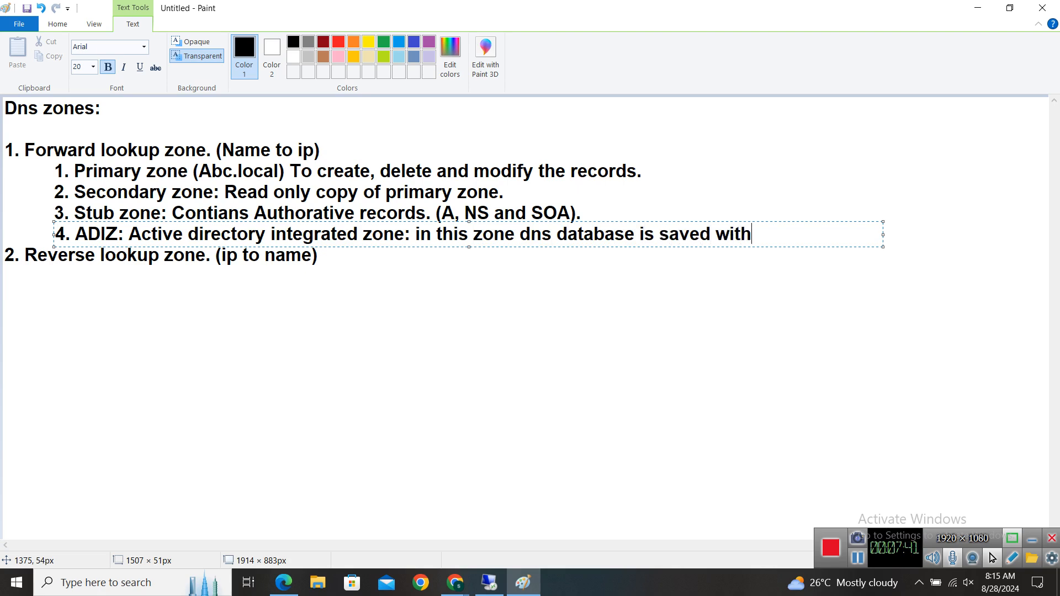
pyautogui.write('ad database.')
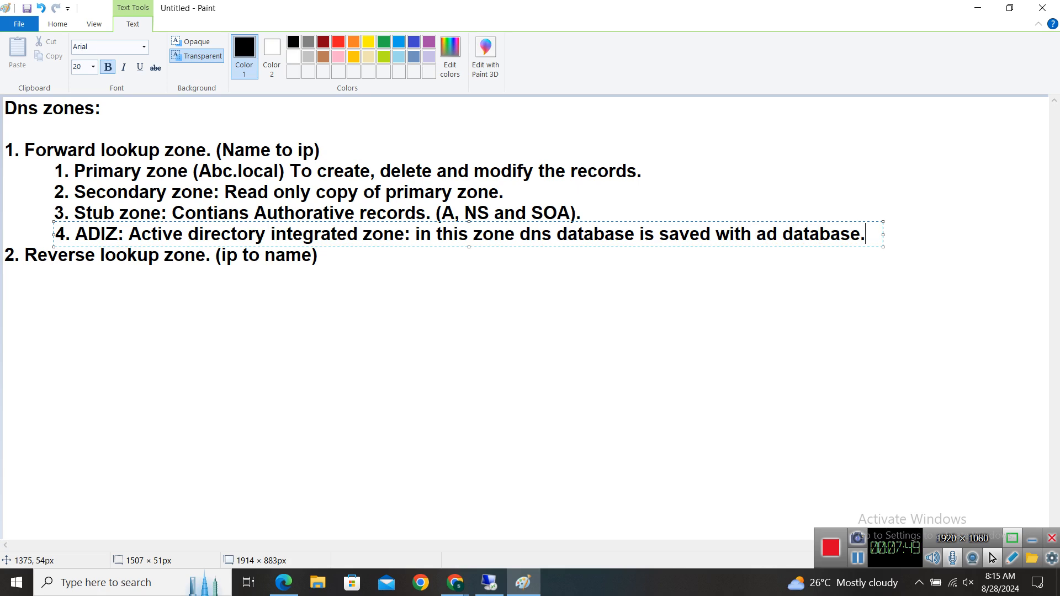
pyautogui.click(512, 285)
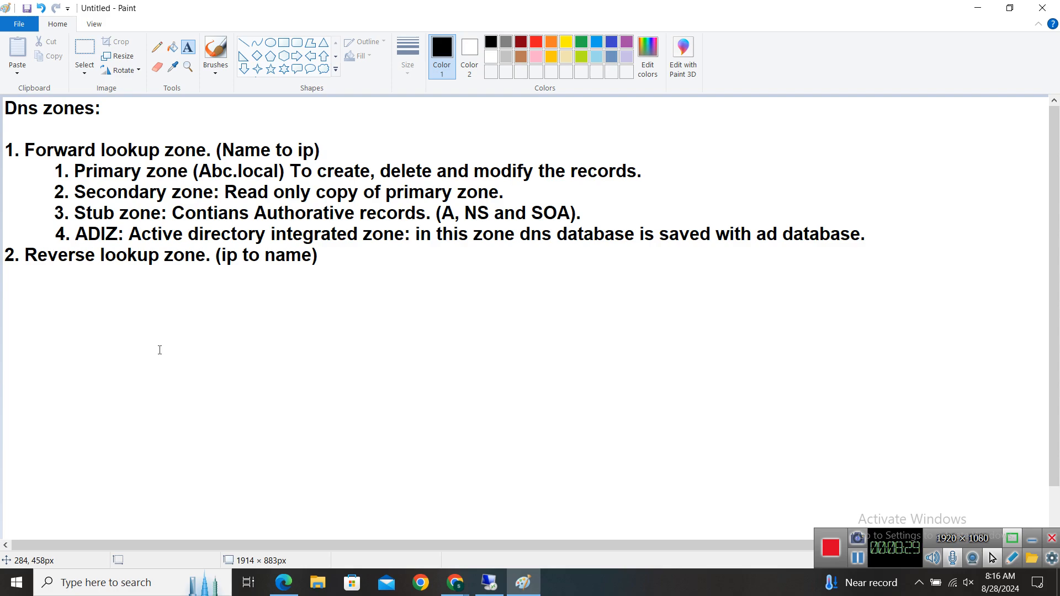
pyautogui.click(489, 583)
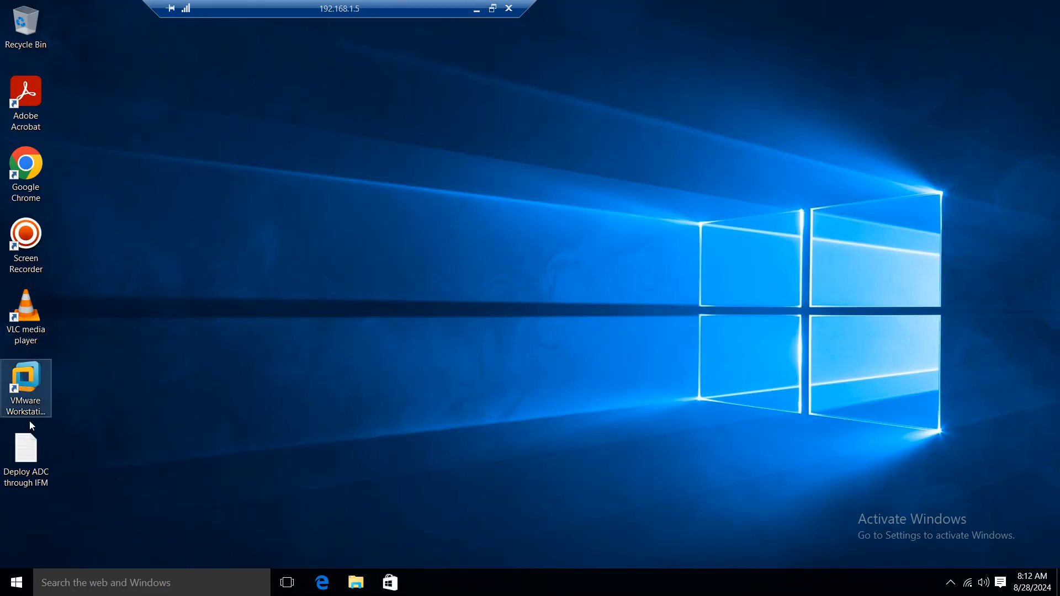
# Launch VMware Workstation and power on the Server-2019-PDC virtual machine.
pyautogui.click(28, 396)
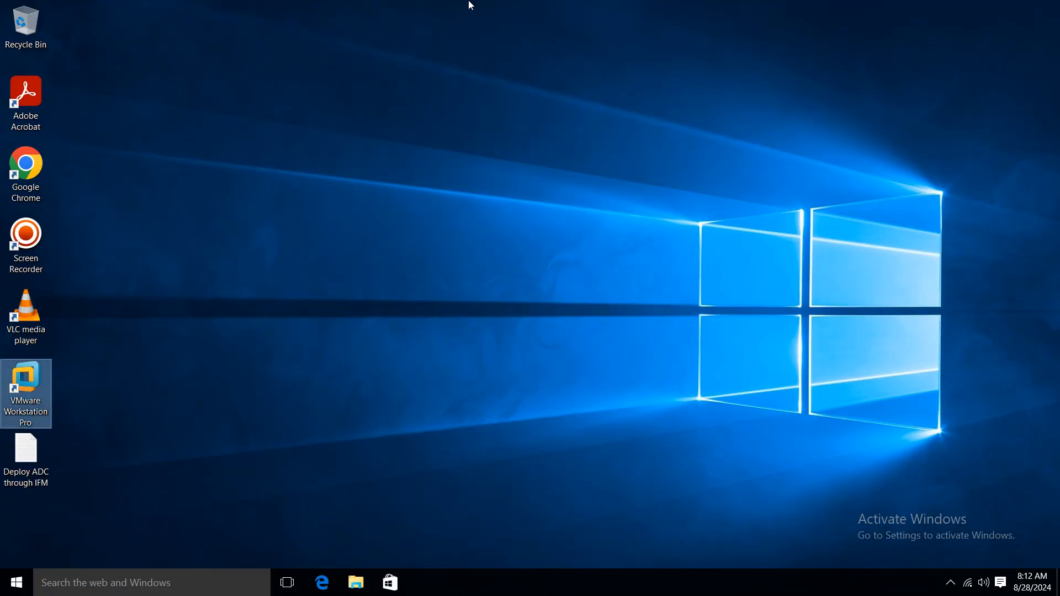
pyautogui.click(493, 9)
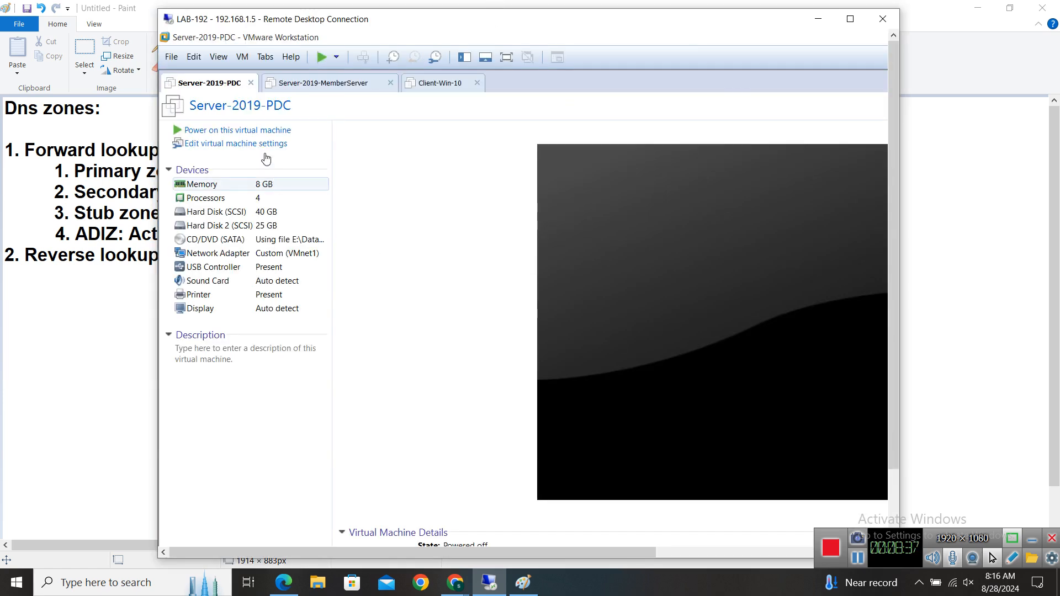
pyautogui.click(238, 130)
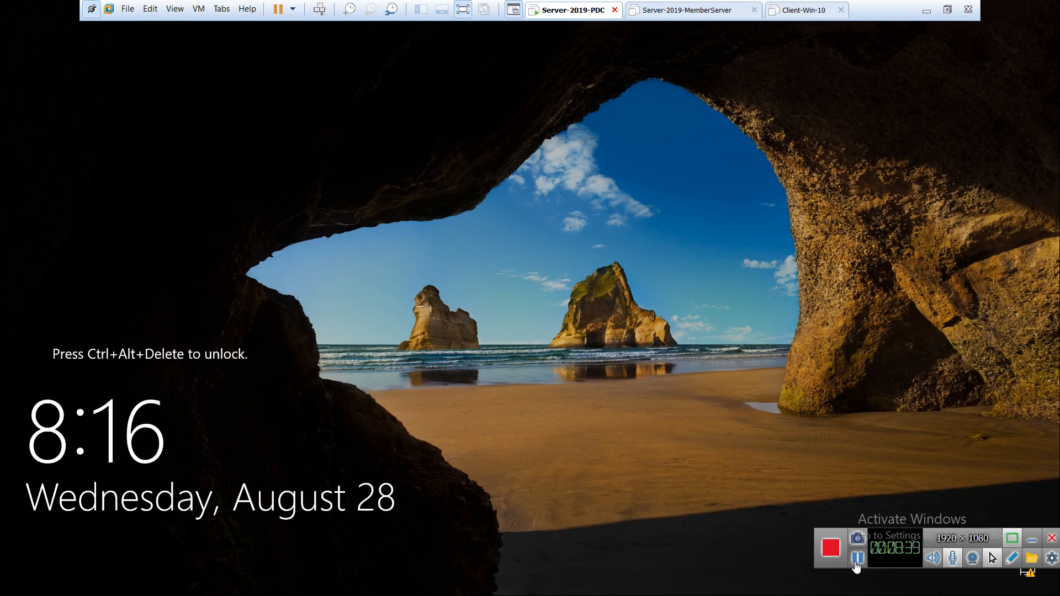
# Send Ctrl+Alt+Del, sign in with the account password, and close the stray Calculator window.
pyautogui.rightClick(580, 19)
pyautogui.click(635, 86)
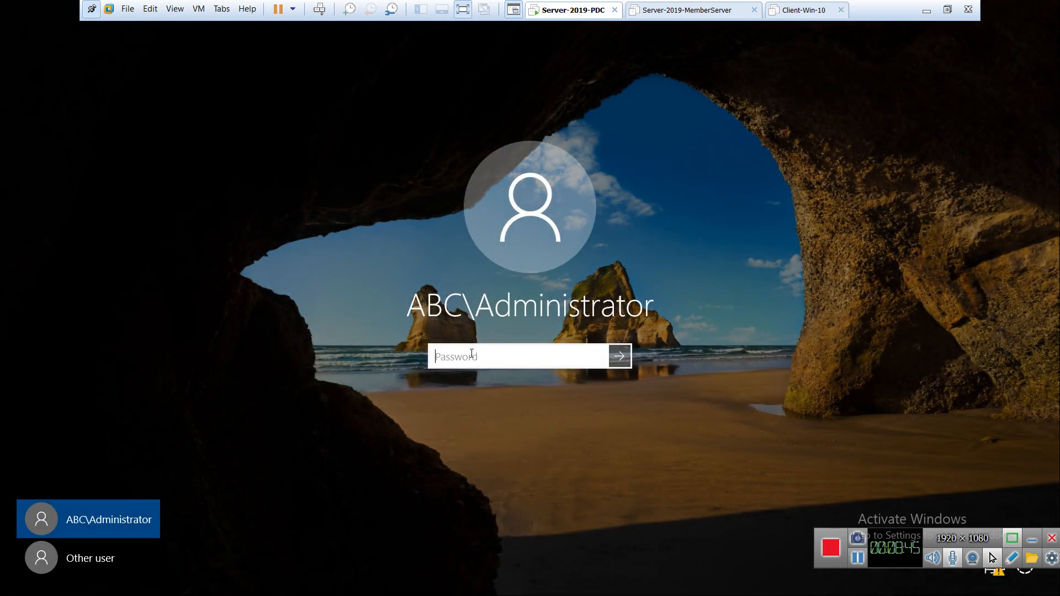
pyautogui.write('•••••••')
pyautogui.press('Return')
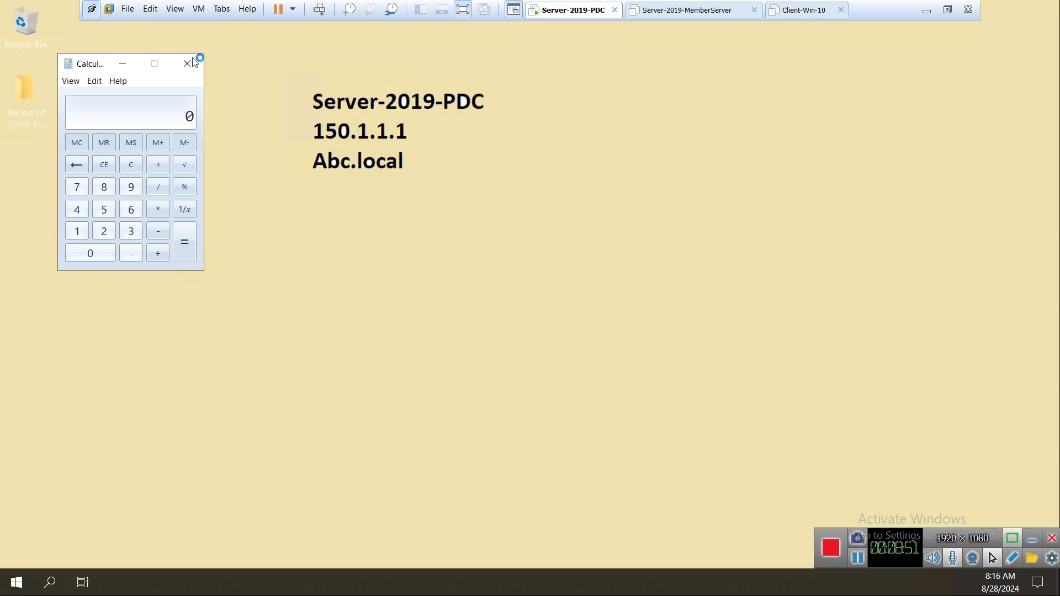
pyautogui.click(189, 55)
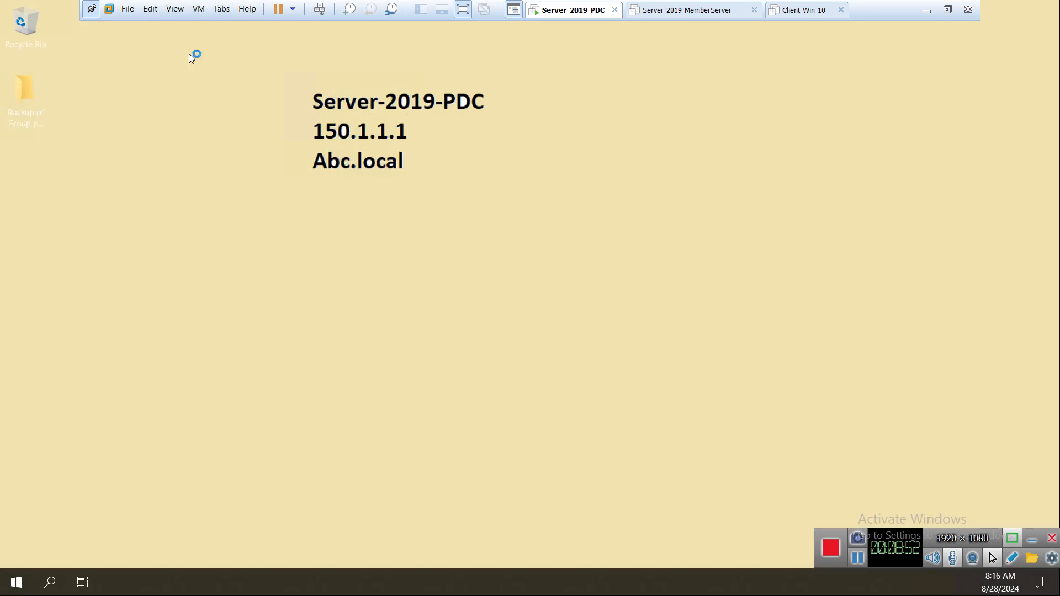
pyautogui.rightClick(138, 134)
pyautogui.click(186, 170)
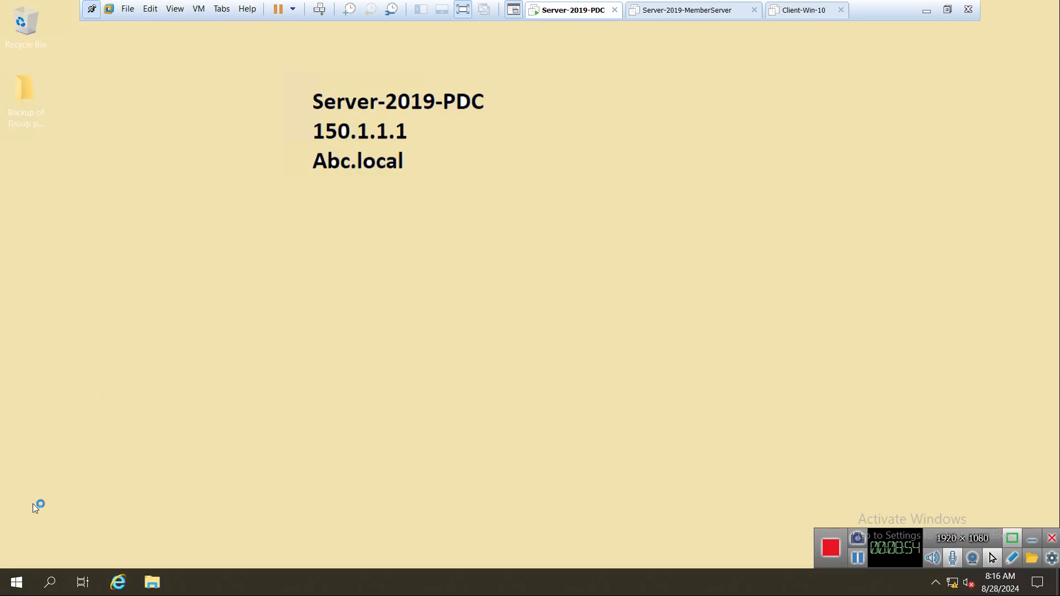
# Launch DNS from Start > Windows Administrative Tools.
pyautogui.click(15, 587)
pyautogui.click(157, 300)
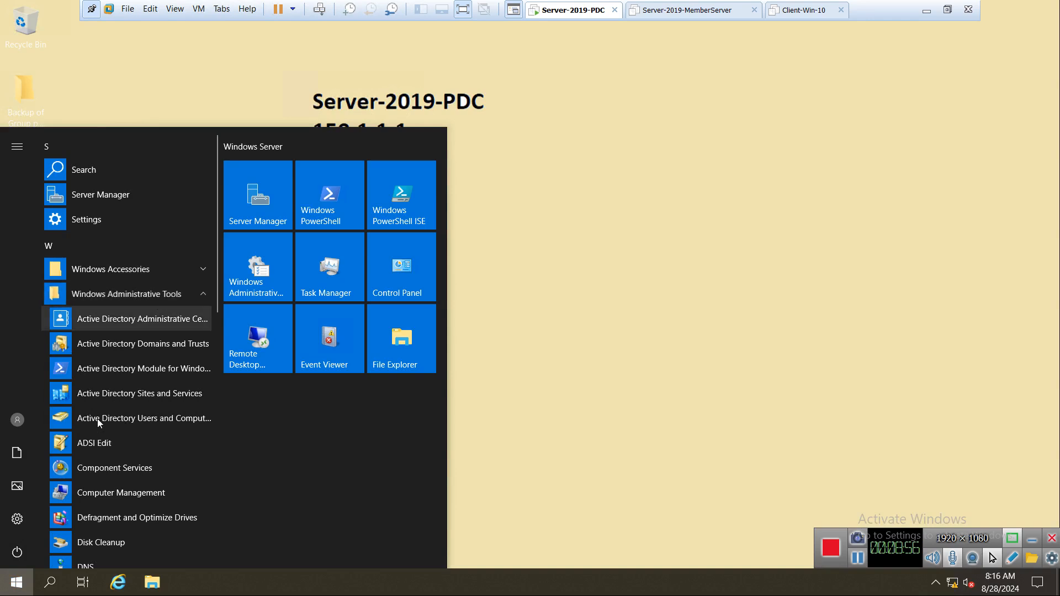
pyautogui.scroll(-3, 108, 518)
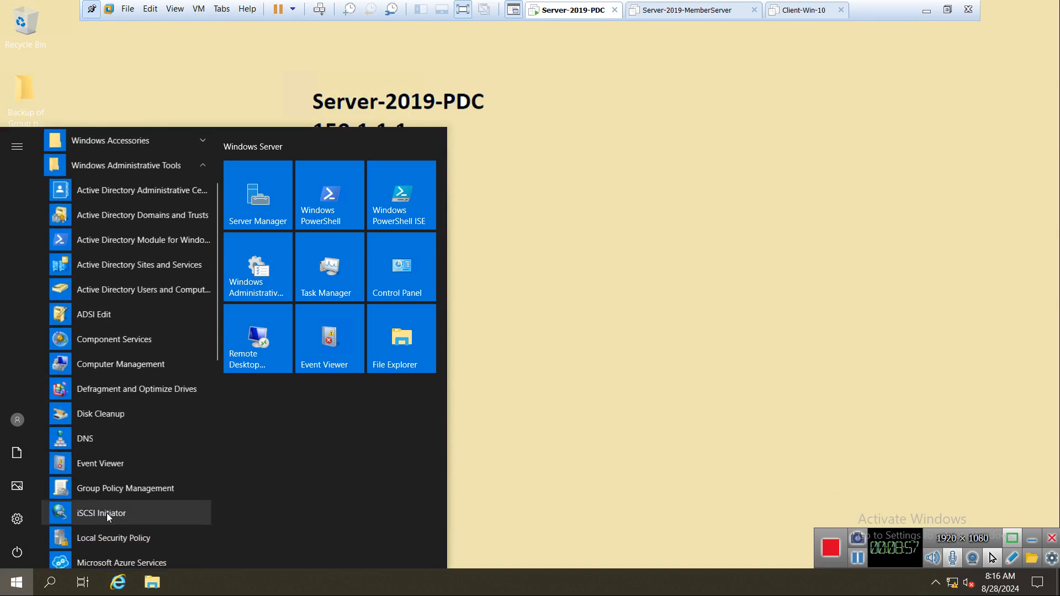
pyautogui.click(89, 436)
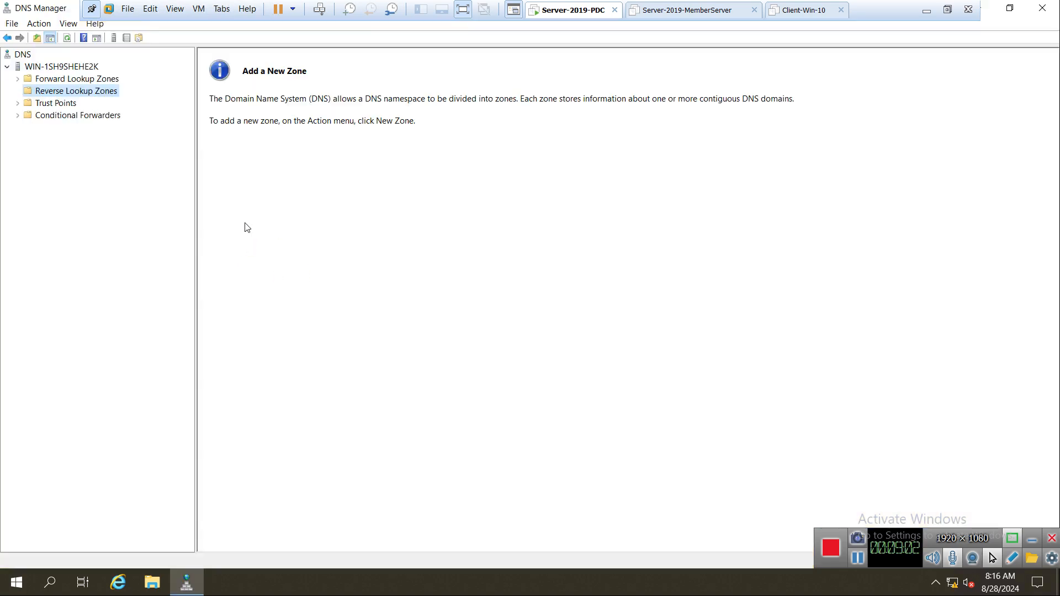
# Delete the xyz.local forward lookup zone, confirming its removal from Active Directory too.
pyautogui.click(18, 81)
pyautogui.click(55, 105)
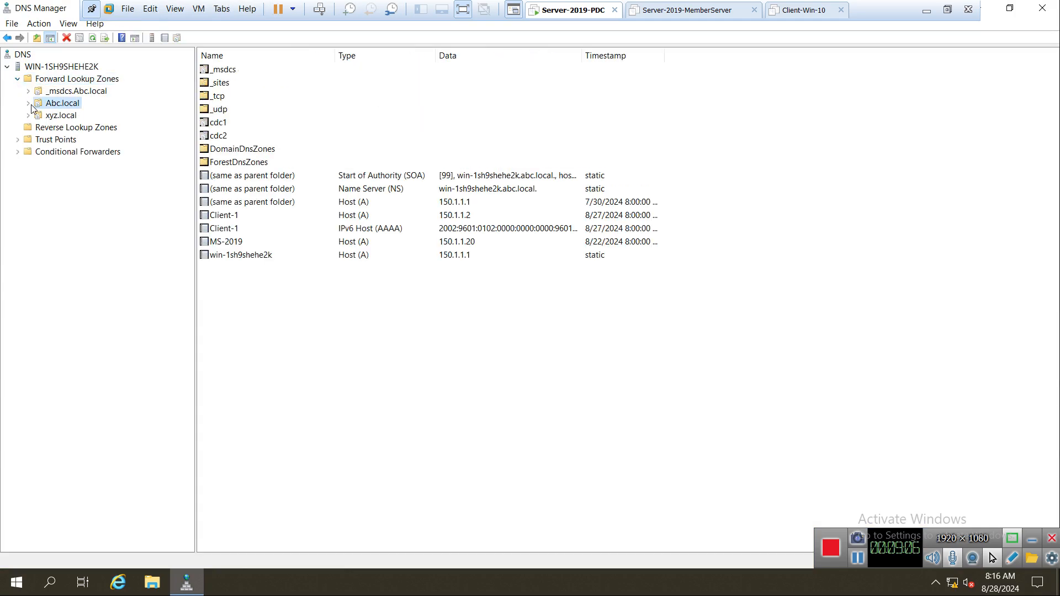
pyautogui.click(29, 104)
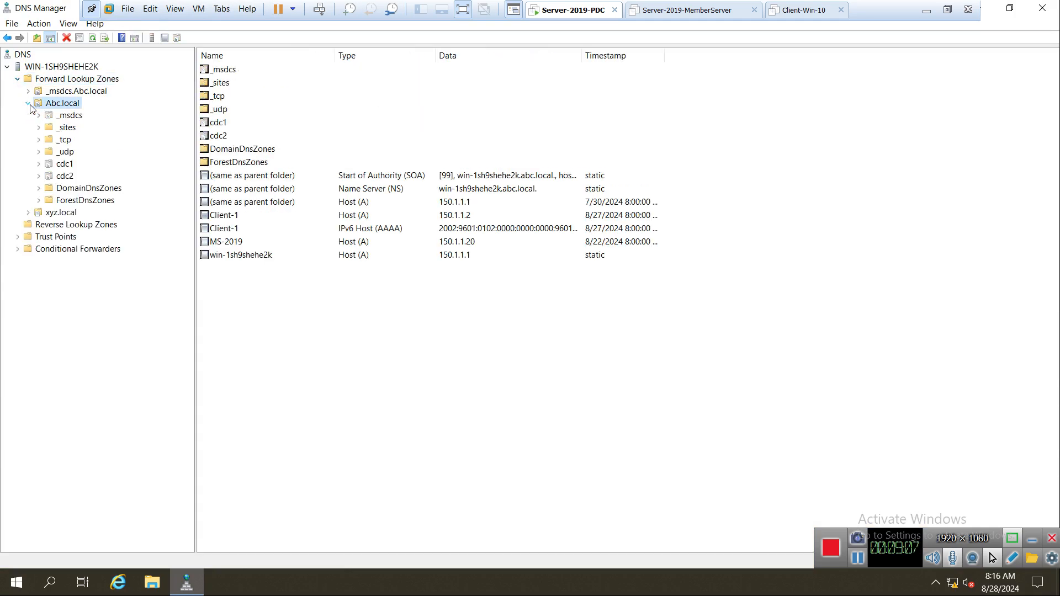
pyautogui.rightClick(59, 216)
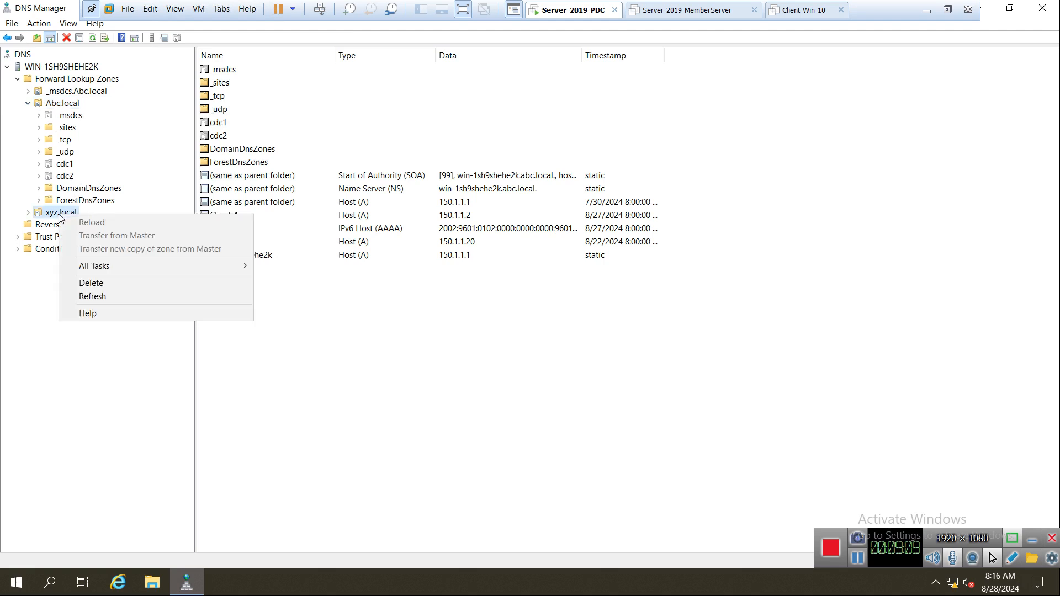
pyautogui.click(110, 280)
pyautogui.click(566, 343)
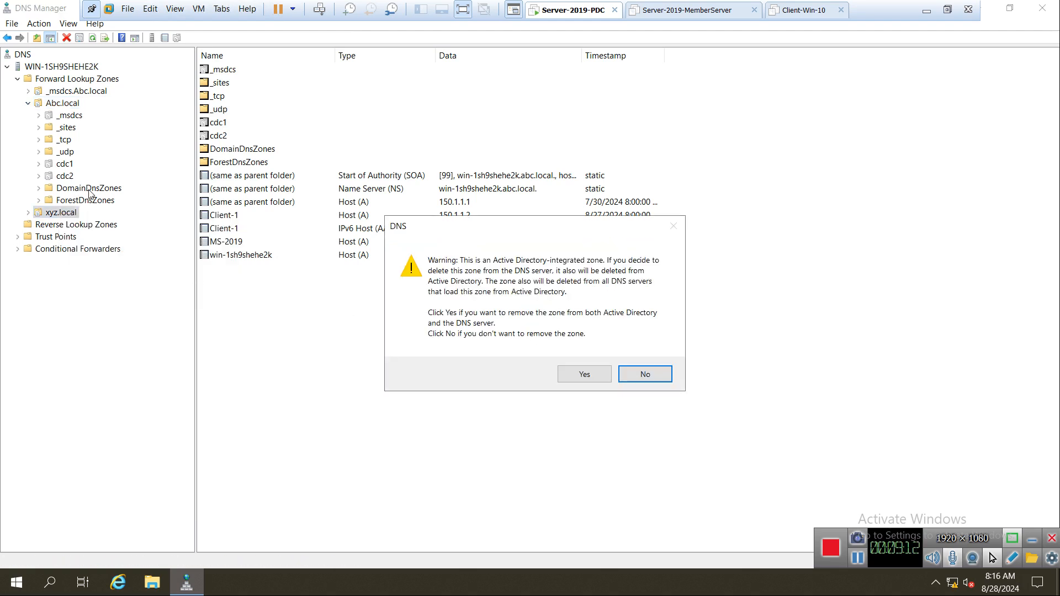
pyautogui.click(577, 374)
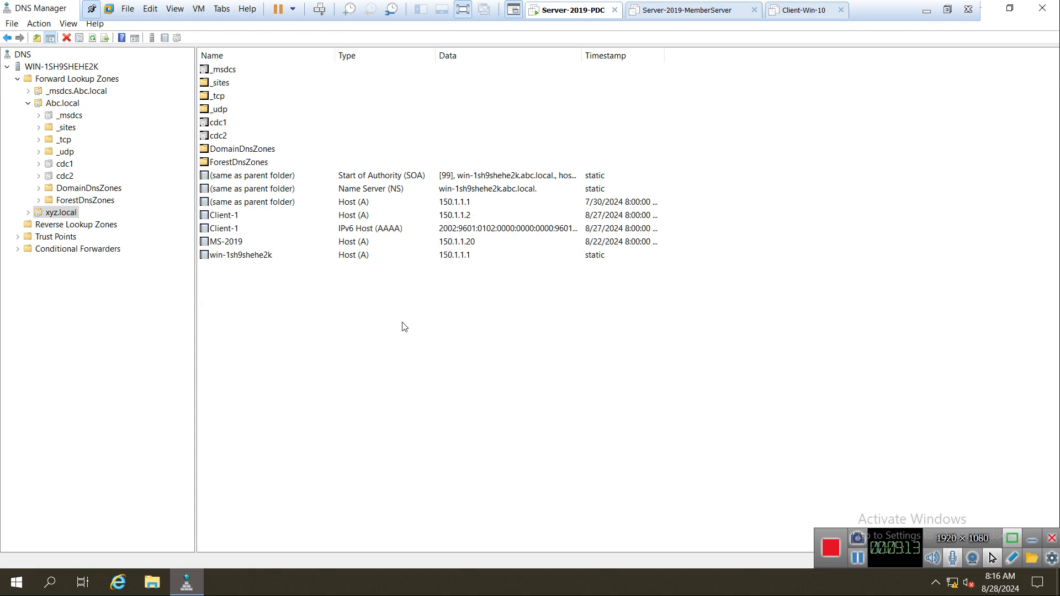
pyautogui.click(63, 104)
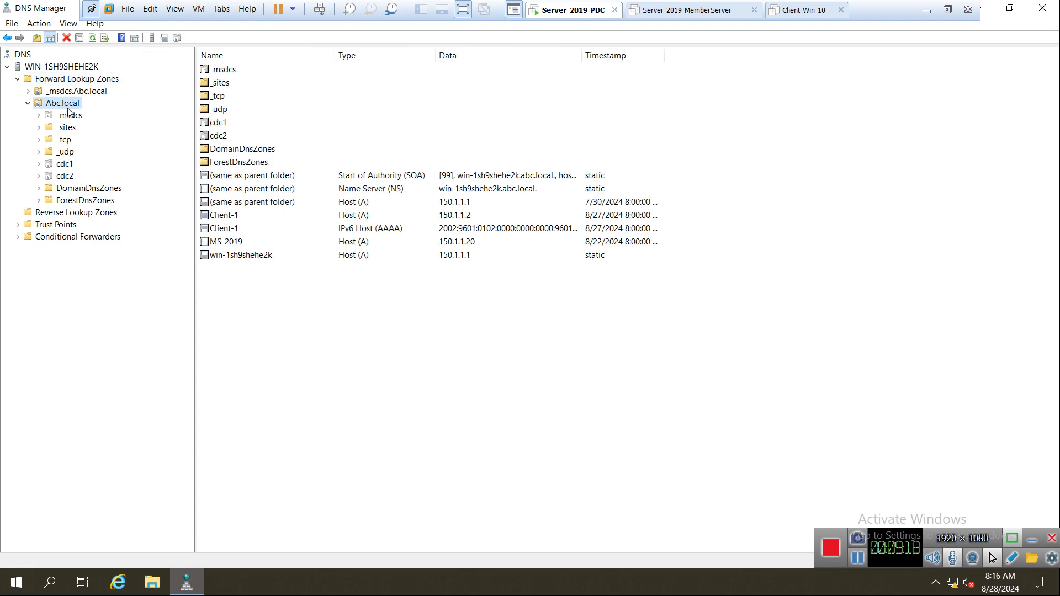
pyautogui.rightClick(67, 109)
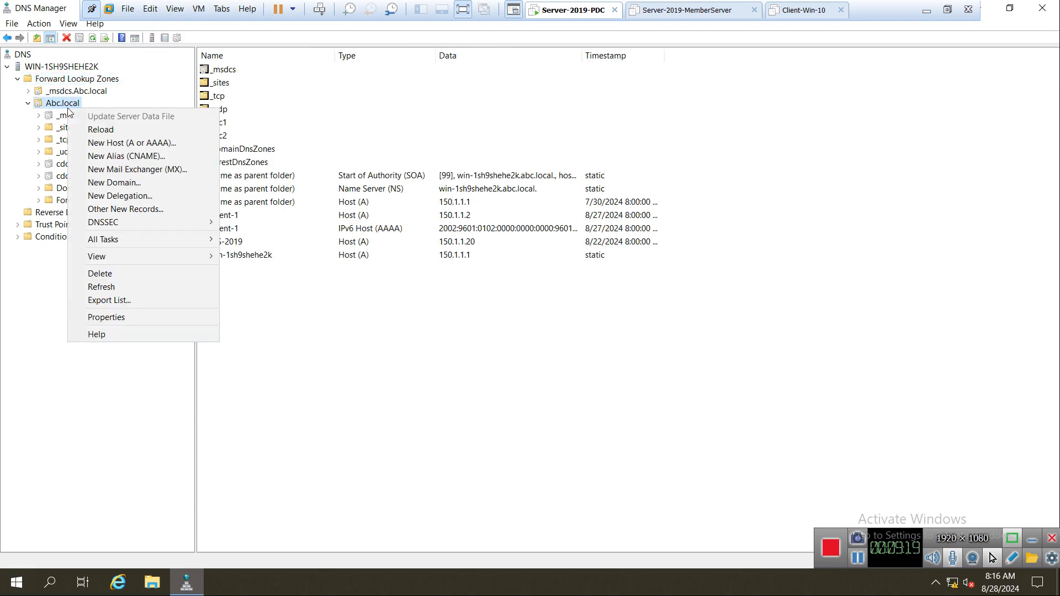
pyautogui.click(126, 318)
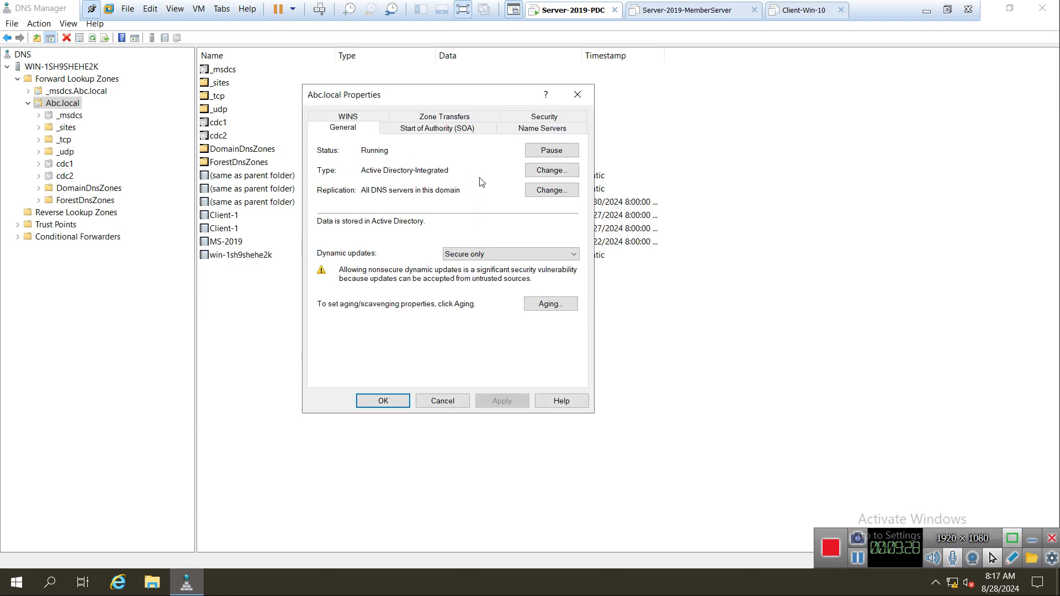
pyautogui.click(535, 175)
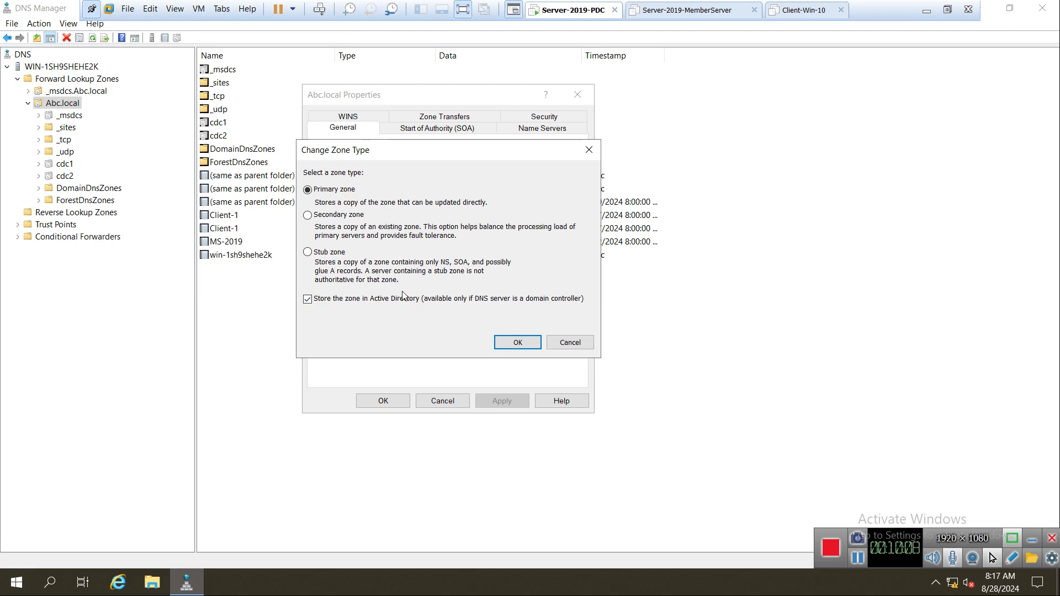
pyautogui.click(574, 343)
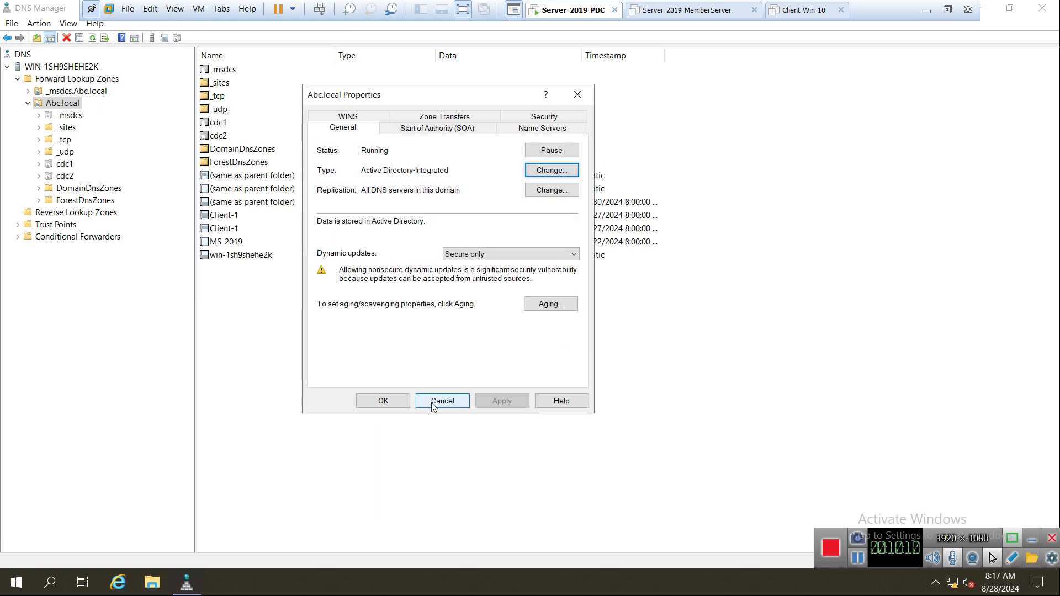
pyautogui.click(434, 403)
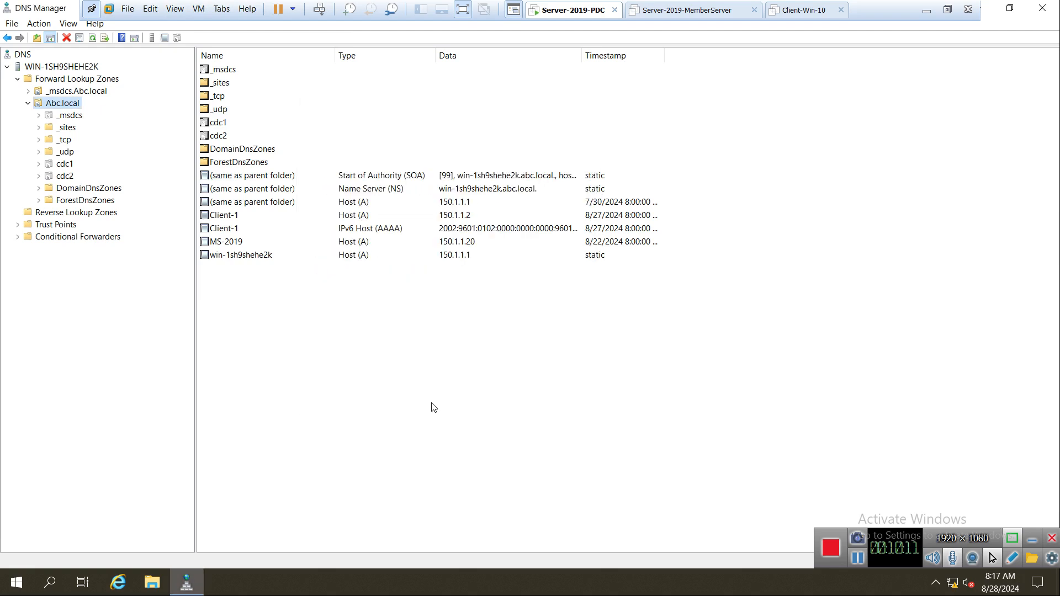
# Start a New Zone wizard for a secondary zone named Abc.local.
pyautogui.rightClick(58, 81)
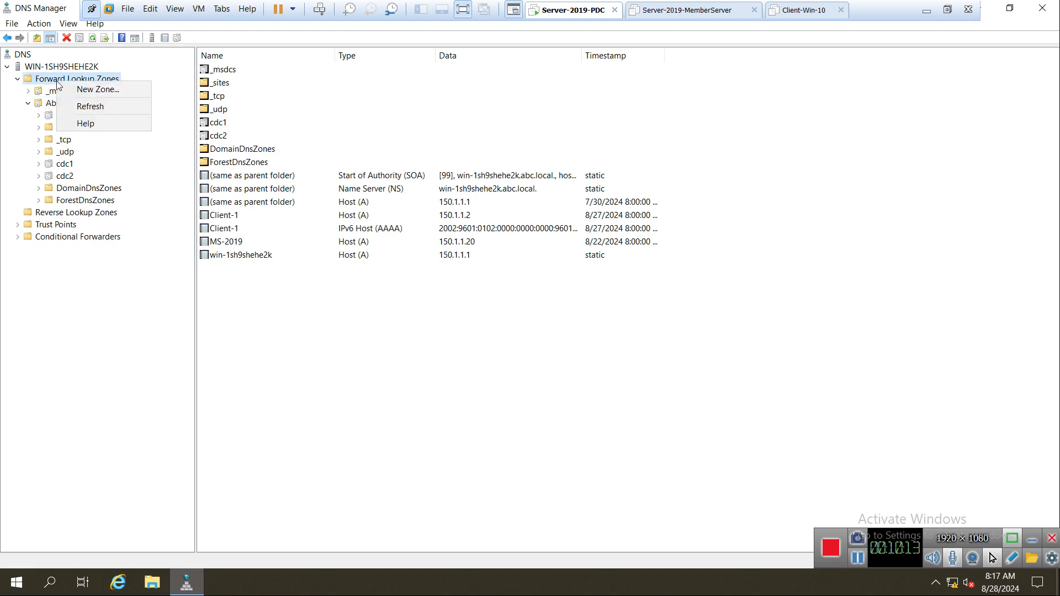
pyautogui.click(99, 90)
pyautogui.moveTo(47, 17); pyautogui.dragTo(142, 66)
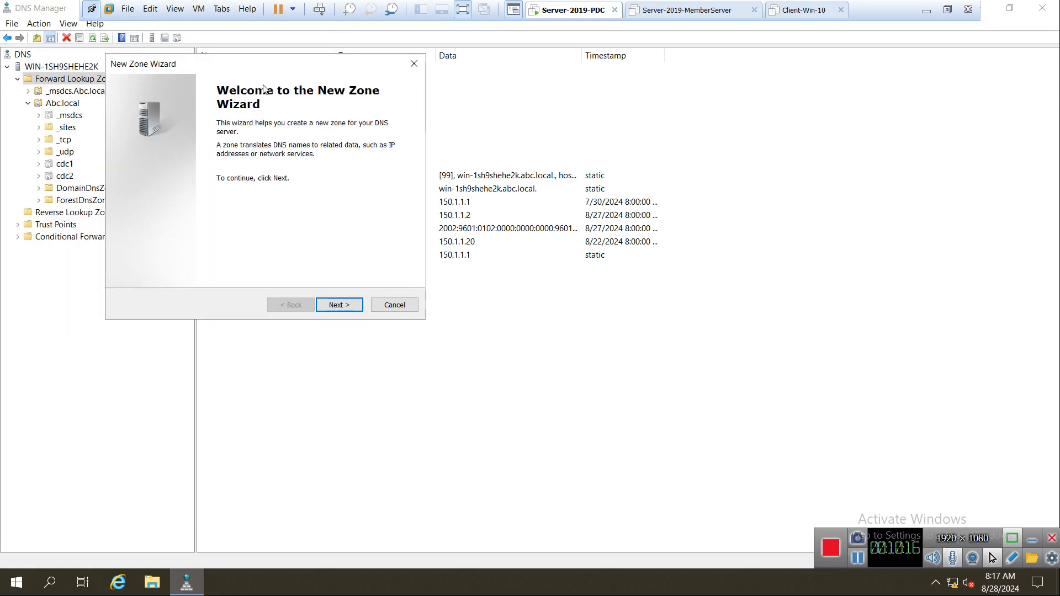
pyautogui.click(333, 309)
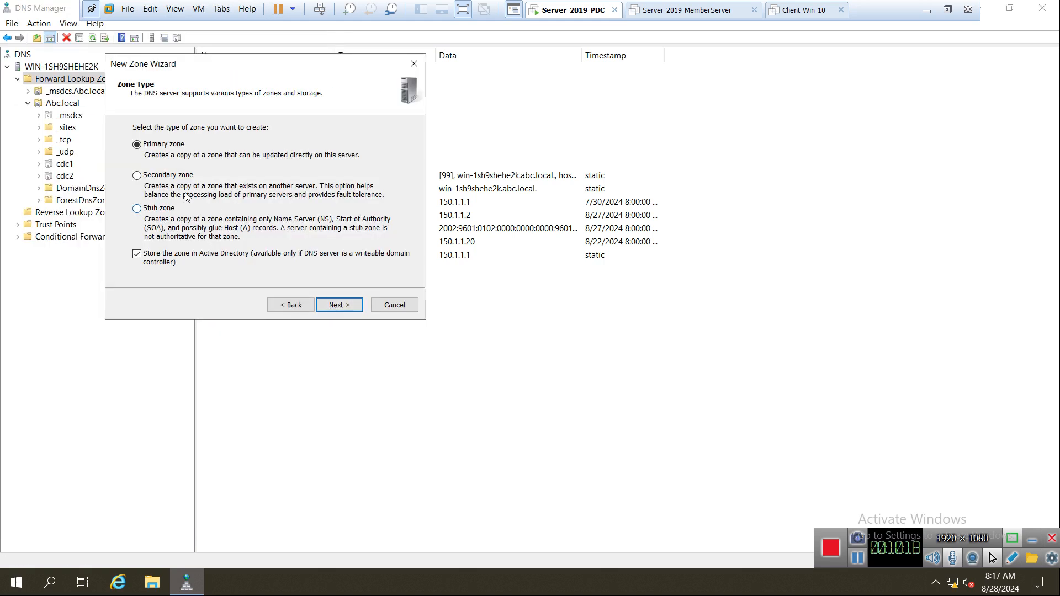
pyautogui.click(164, 177)
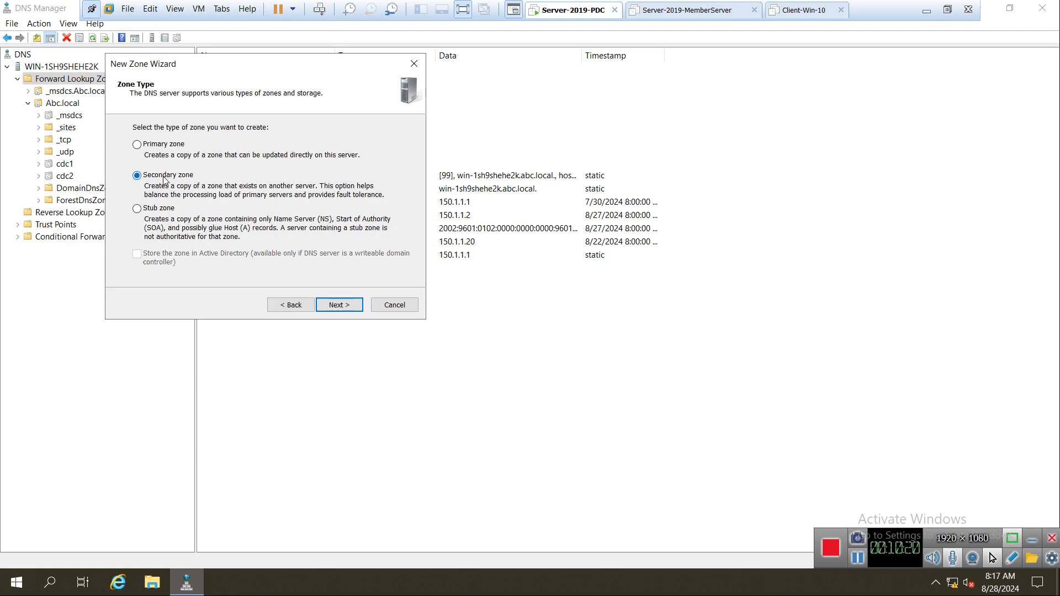
pyautogui.click(337, 305)
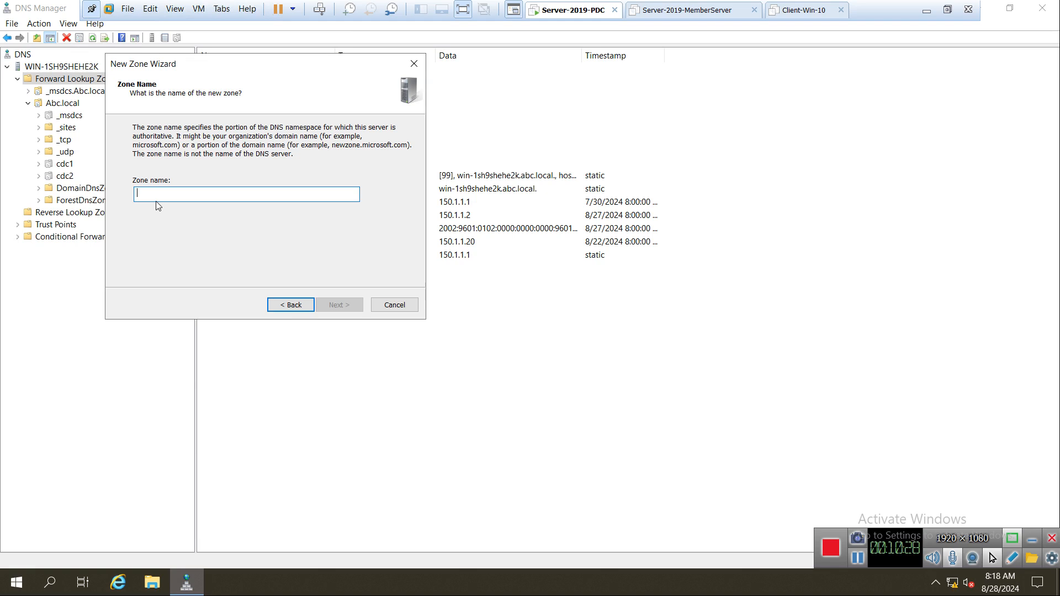
pyautogui.write('Abc')
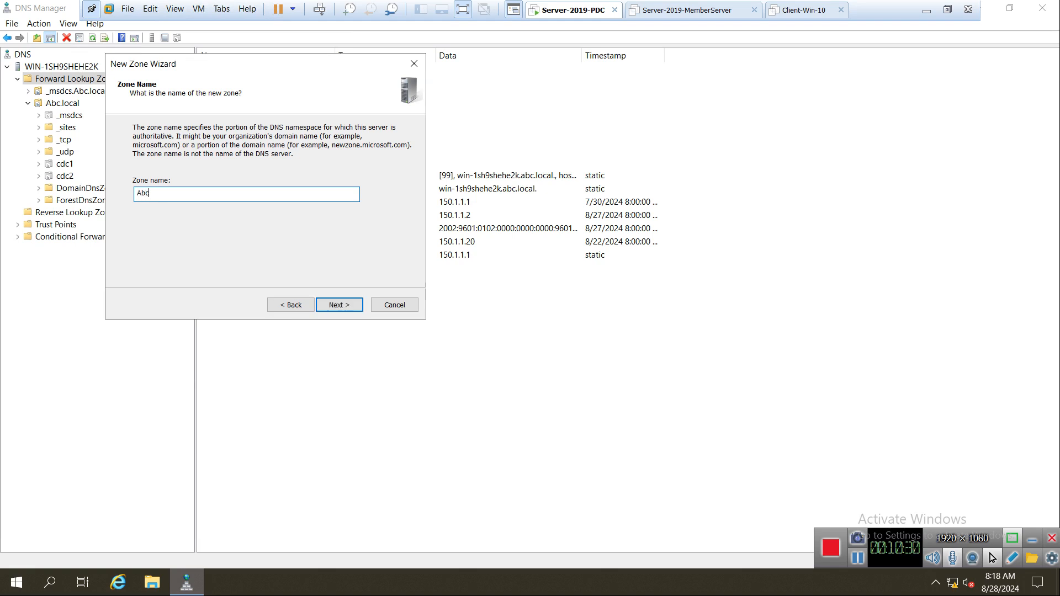
pyautogui.write('.local')
pyautogui.click(339, 304)
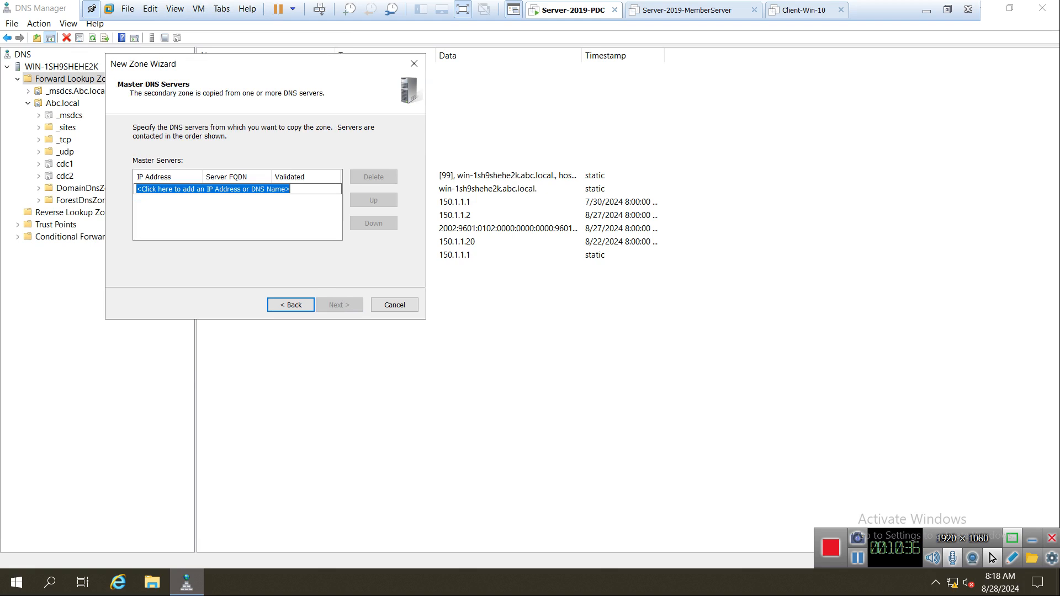
# Add master server 150.1.1.1, finish, dismiss the zone-exists error, and cancel the wizard.
pyautogui.write('150.1.1.1')
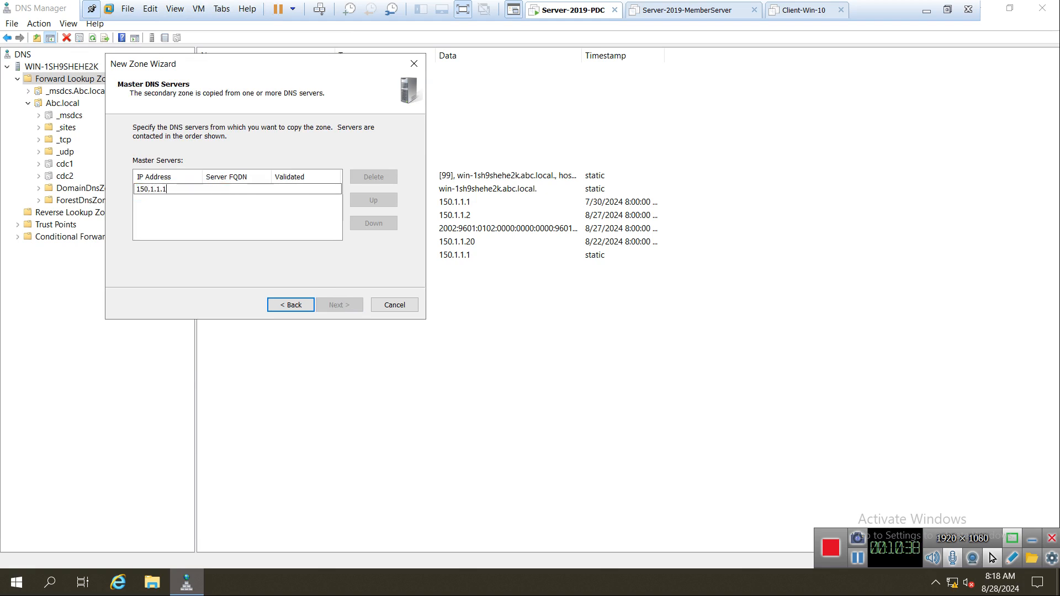
pyautogui.press('Return')
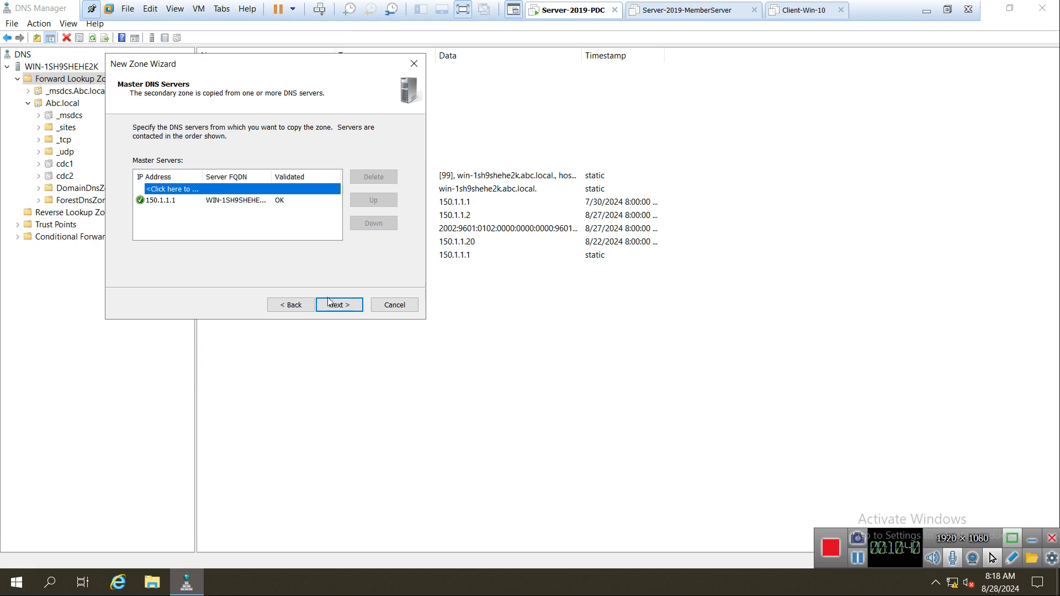
pyautogui.click(342, 310)
pyautogui.click(342, 309)
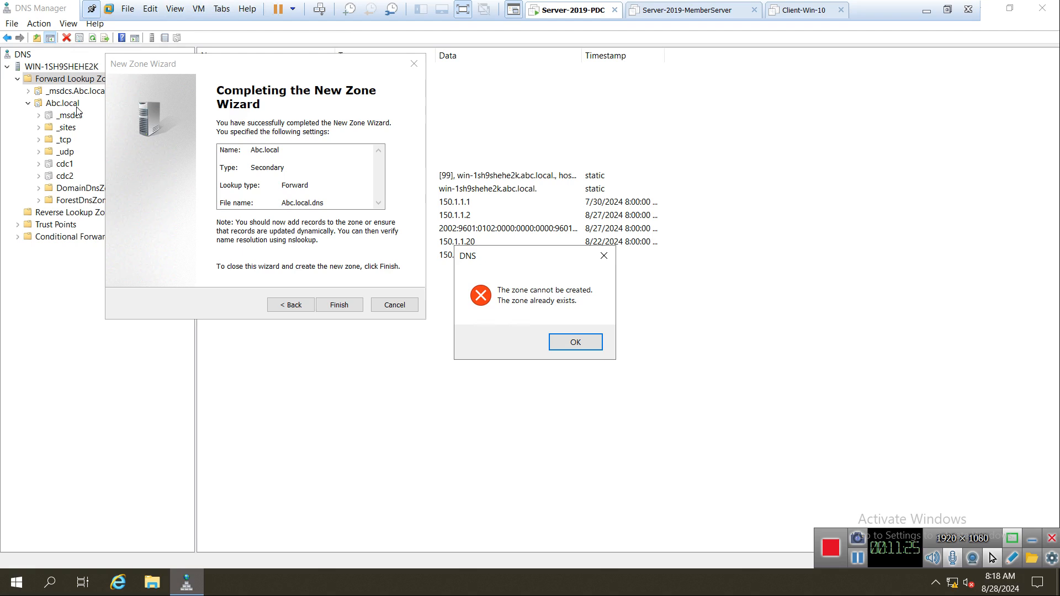
pyautogui.click(573, 343)
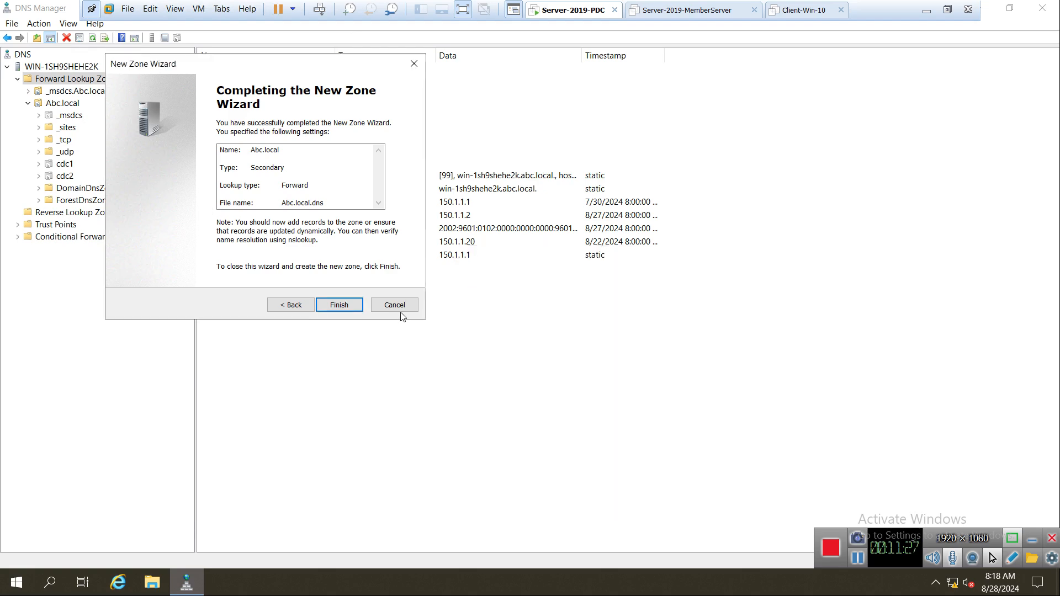
pyautogui.click(396, 307)
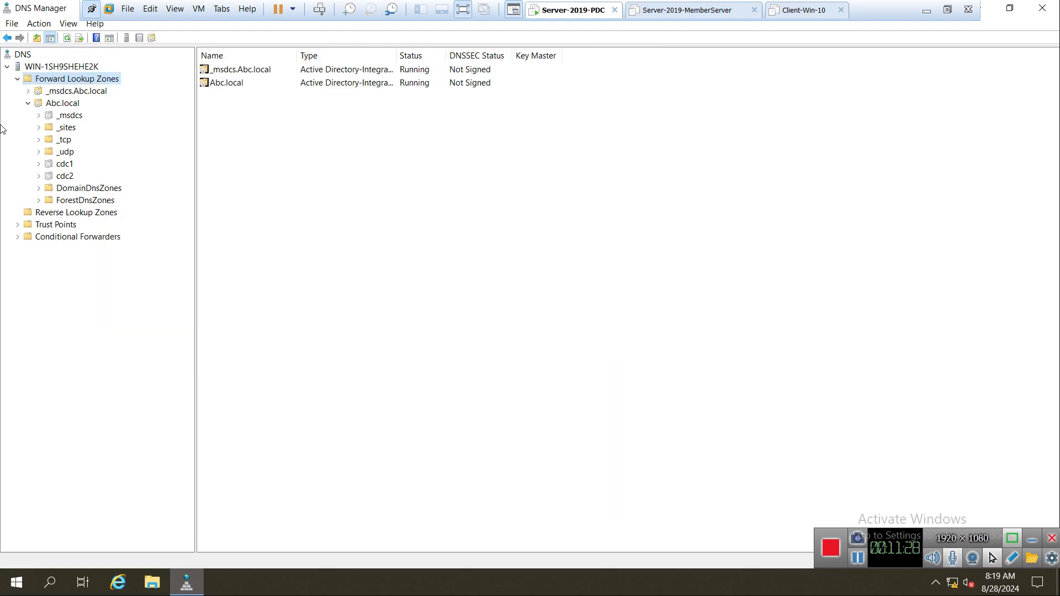
# Open the Abc.local zone's Properties at the Zone Transfers tab.
pyautogui.click(56, 107)
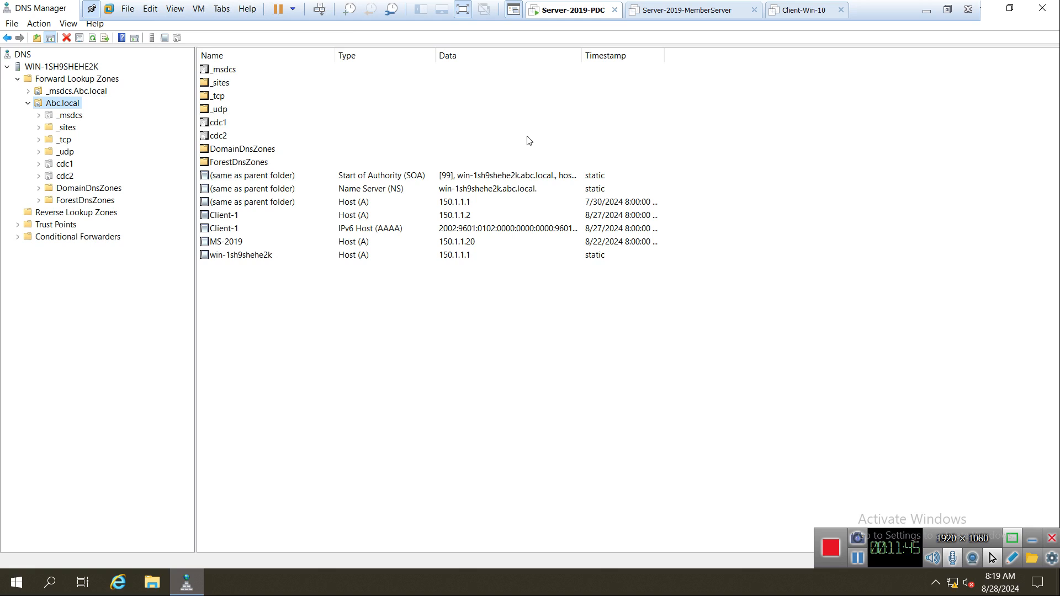
pyautogui.rightClick(58, 103)
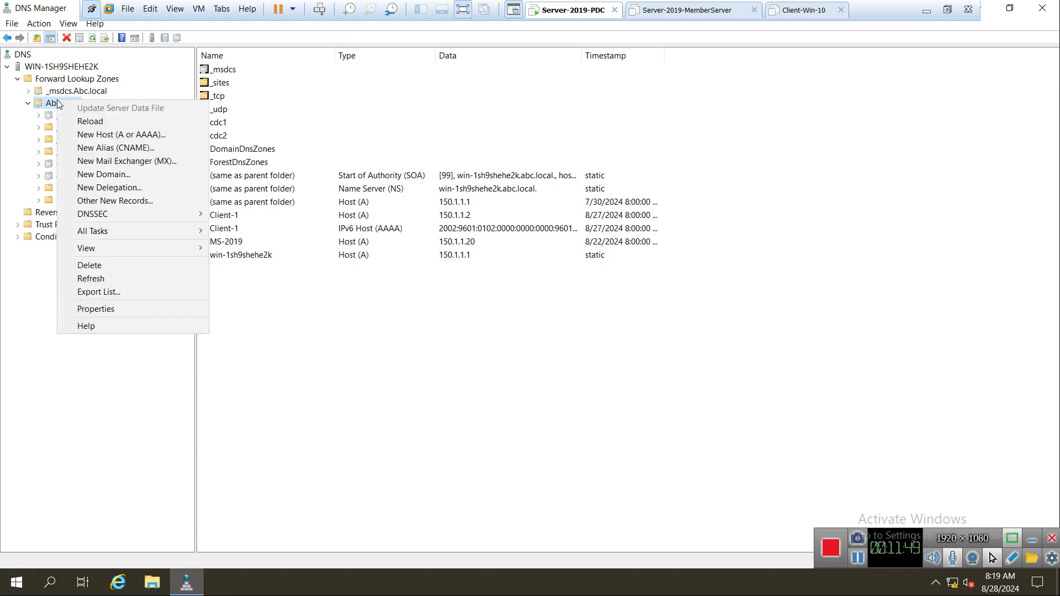
pyautogui.click(121, 310)
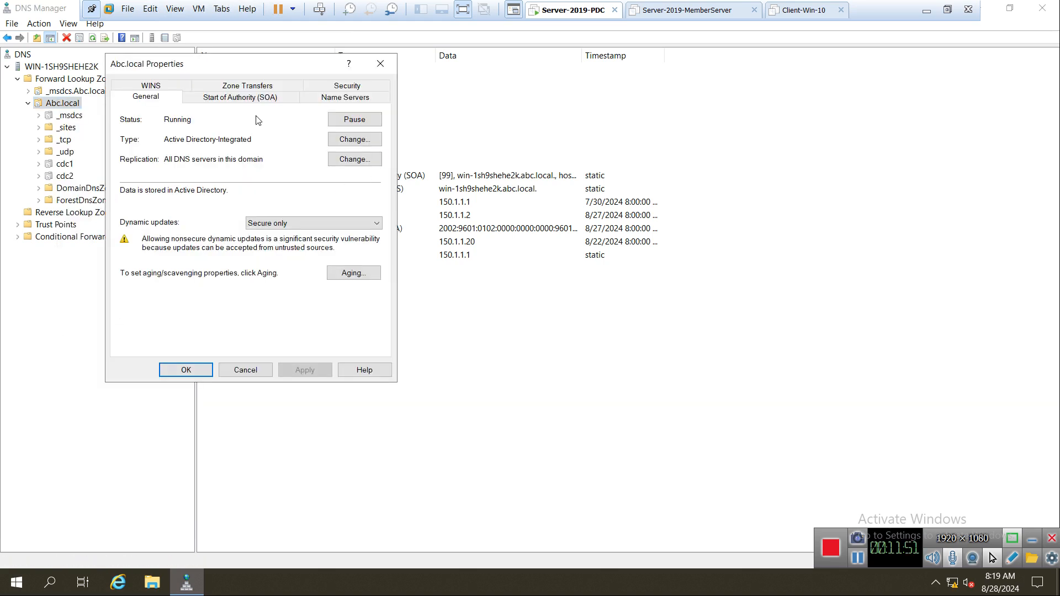
pyautogui.click(247, 96)
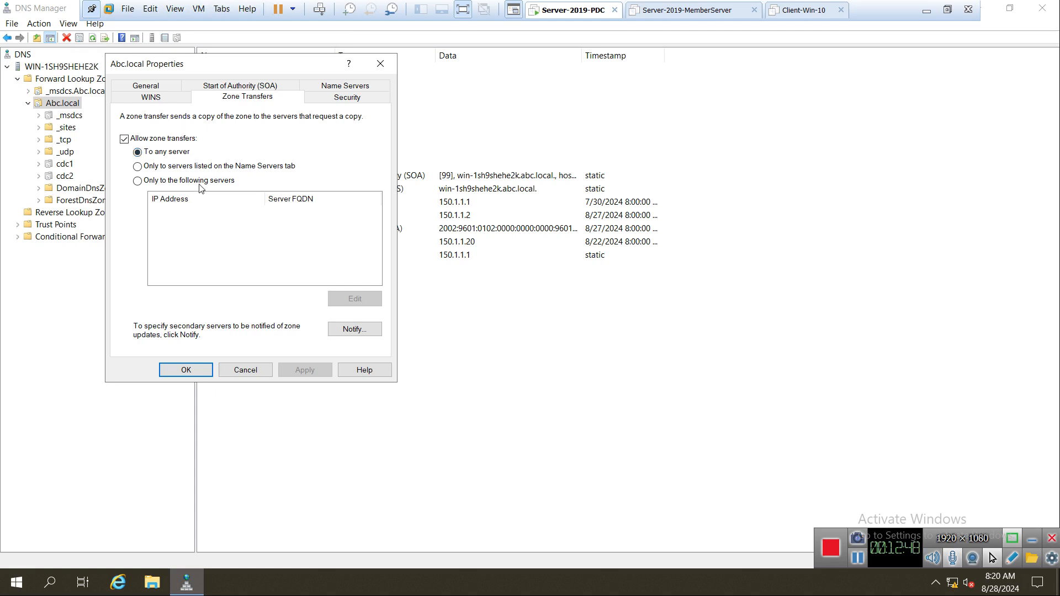
# Compare the zone transfer options and check which name servers Abc.local lists.
pyautogui.click(178, 169)
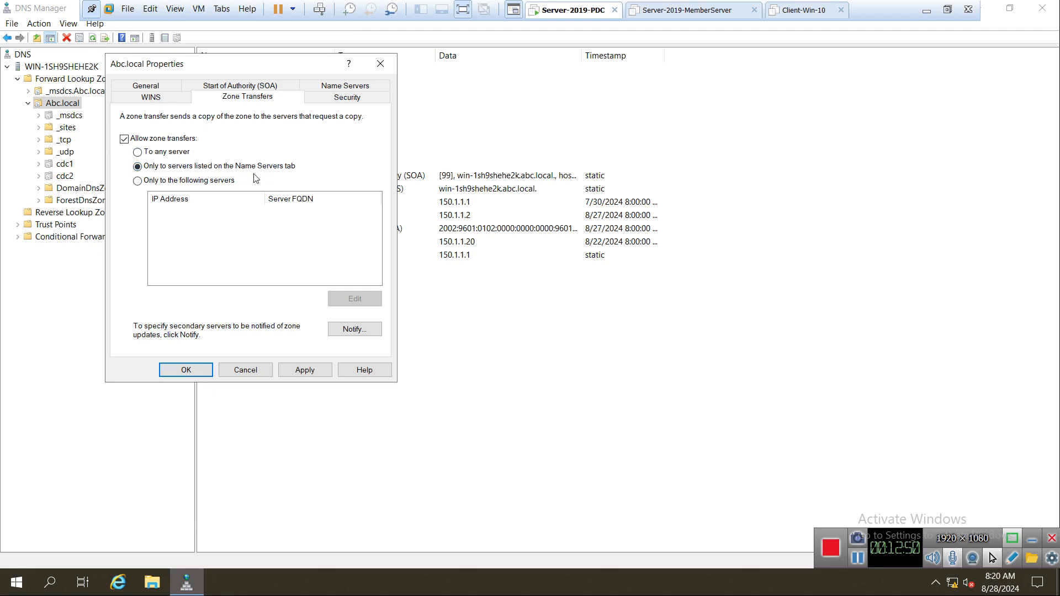
pyautogui.click(169, 154)
pyautogui.click(339, 91)
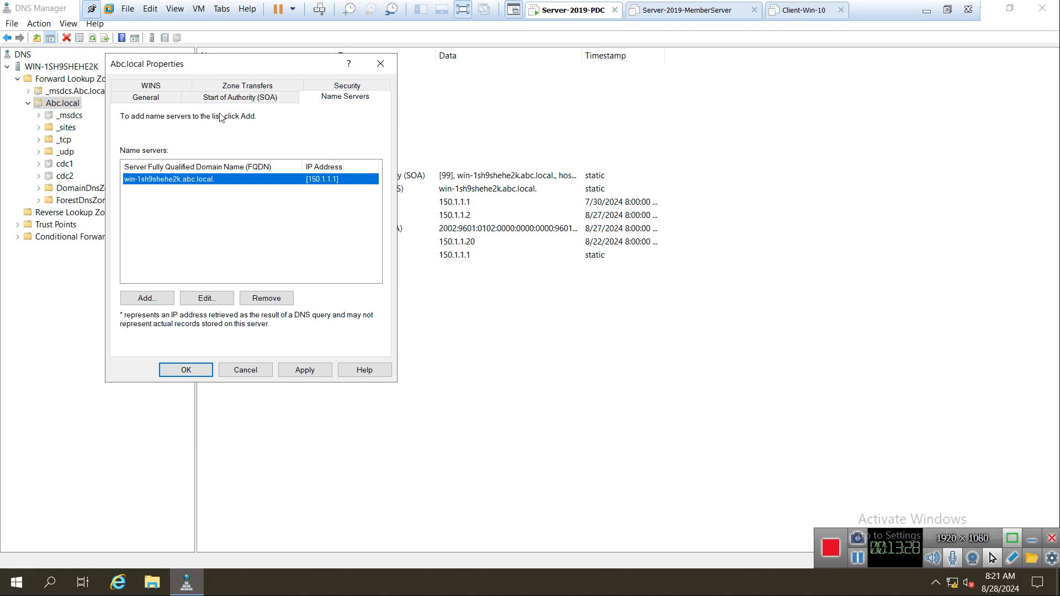
# Restrict Abc.local transfers to only the following servers and open the allowed servers list.
pyautogui.click(228, 88)
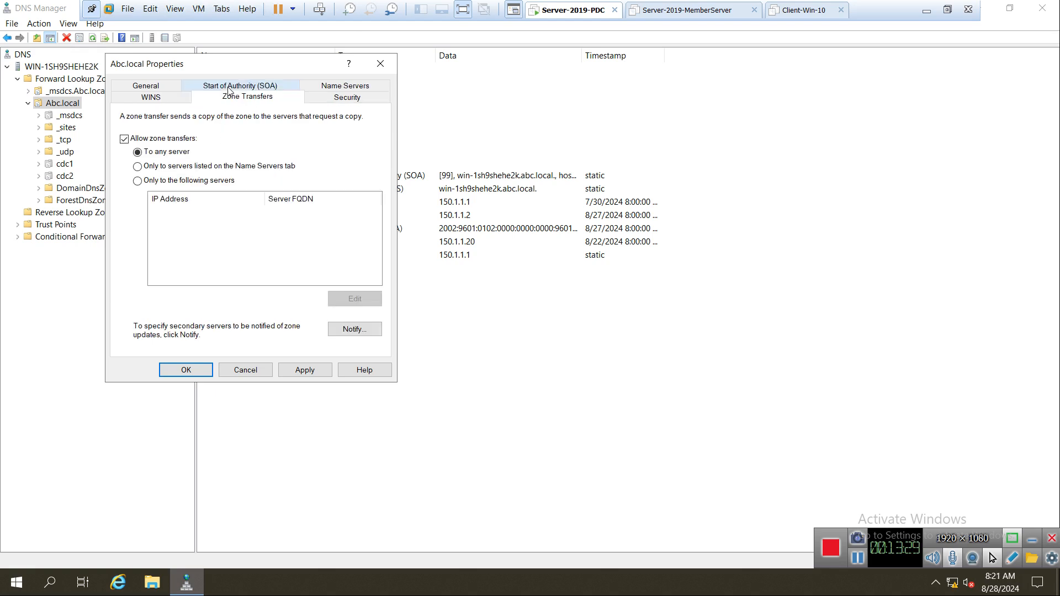
pyautogui.click(178, 184)
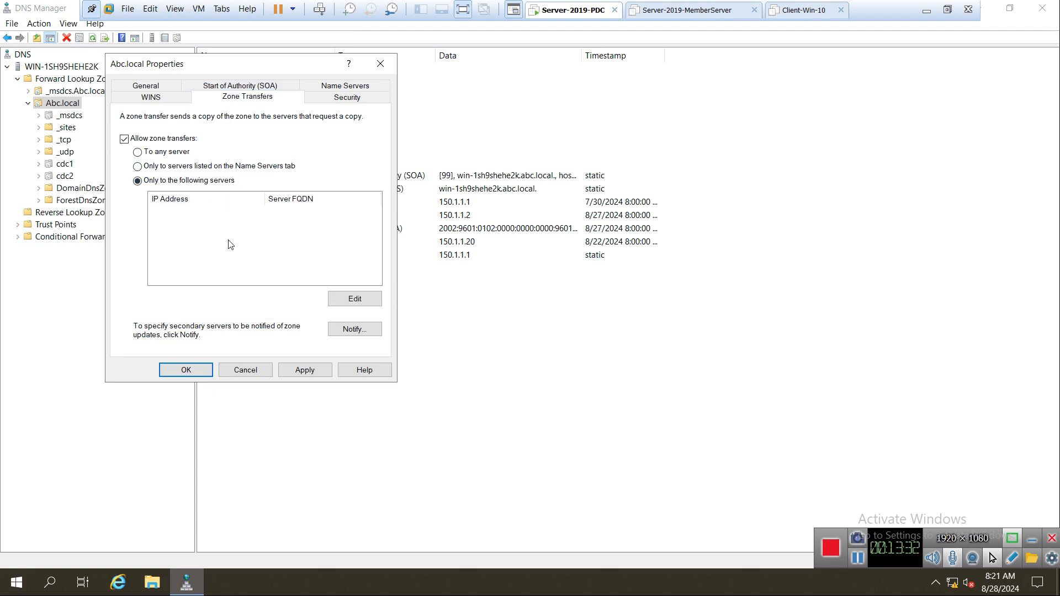
pyautogui.click(347, 298)
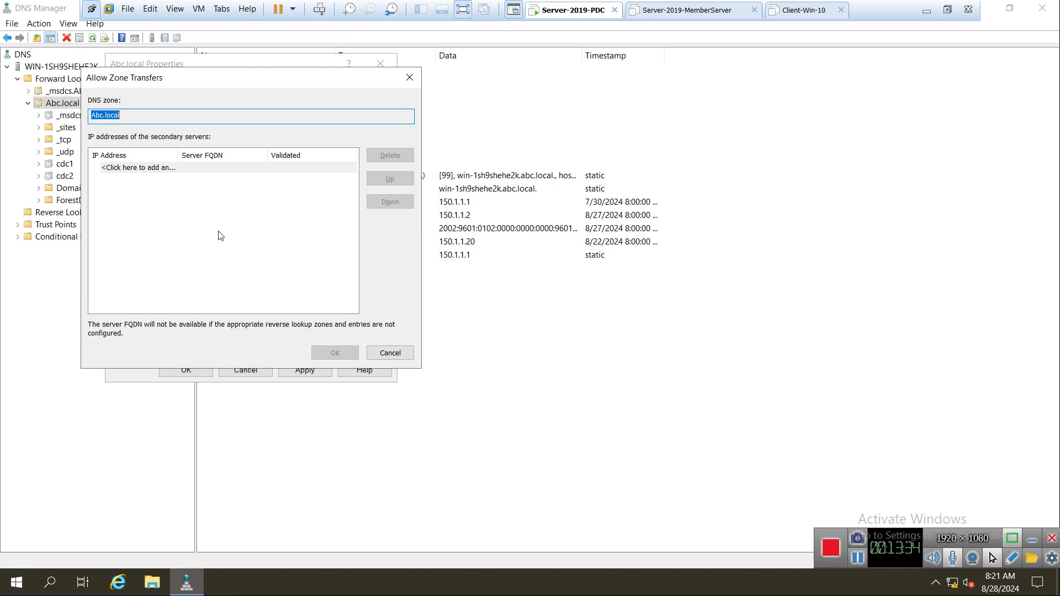
# Add 150.1.1.100 as an allowed transfer server, then set transfers back to any server.
pyautogui.click(171, 174)
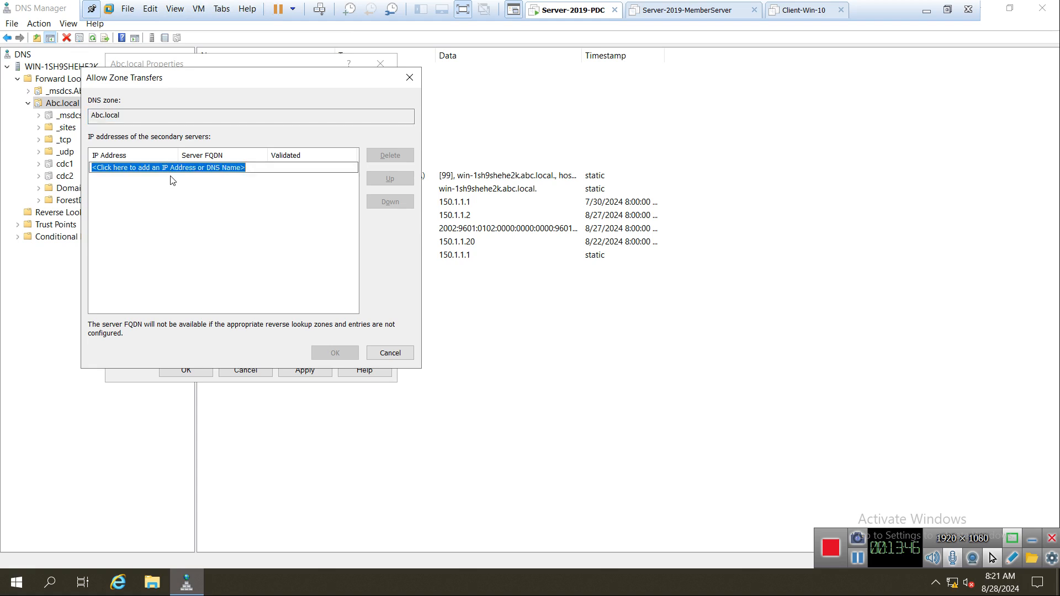
pyautogui.write('150.1.1.00')
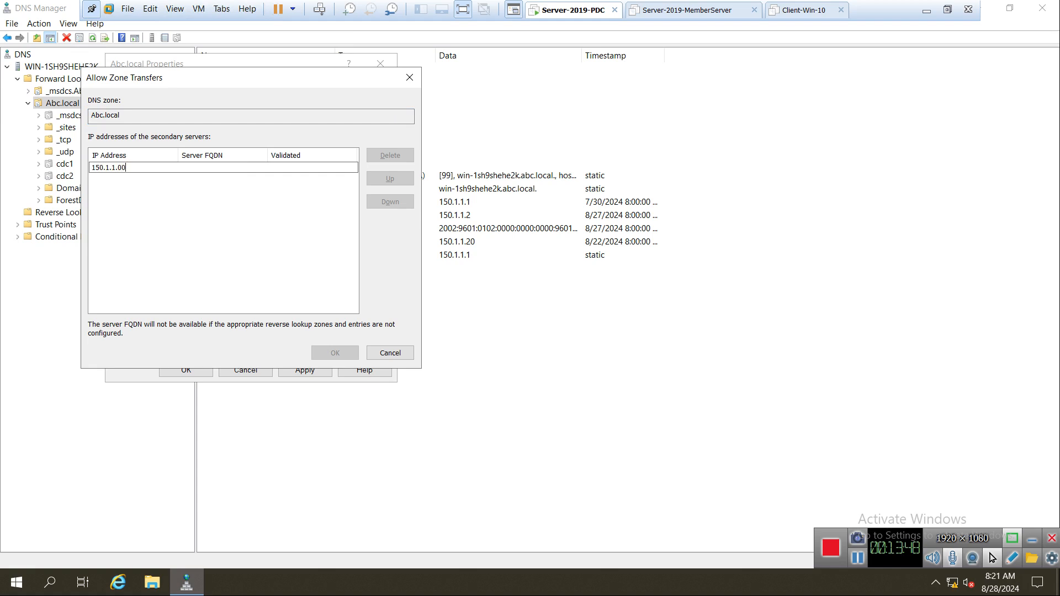
pyautogui.click(118, 168)
pyautogui.write('1')
pyautogui.press('Return')
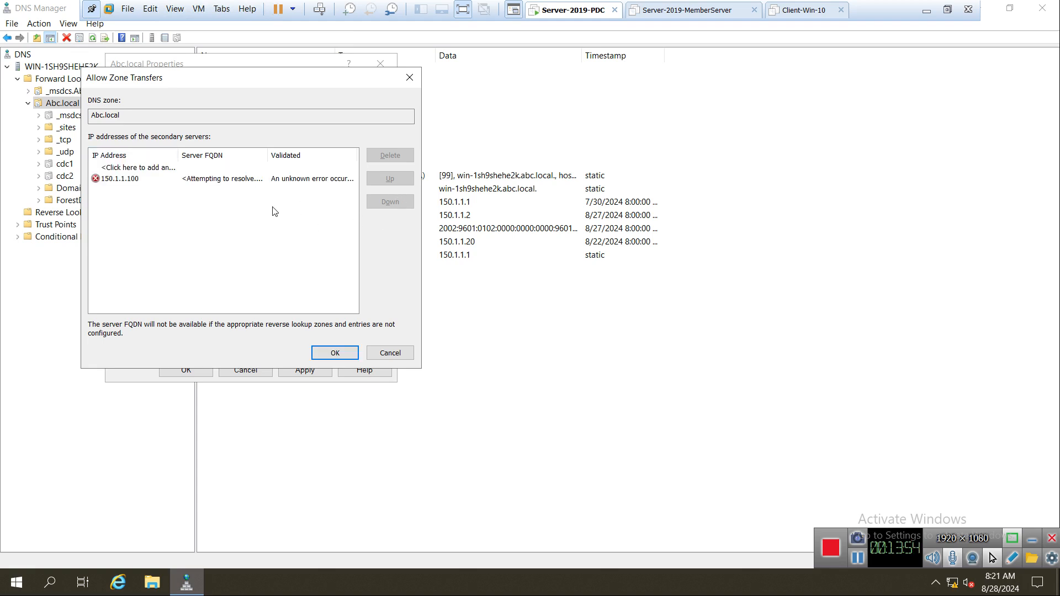
pyautogui.click(325, 353)
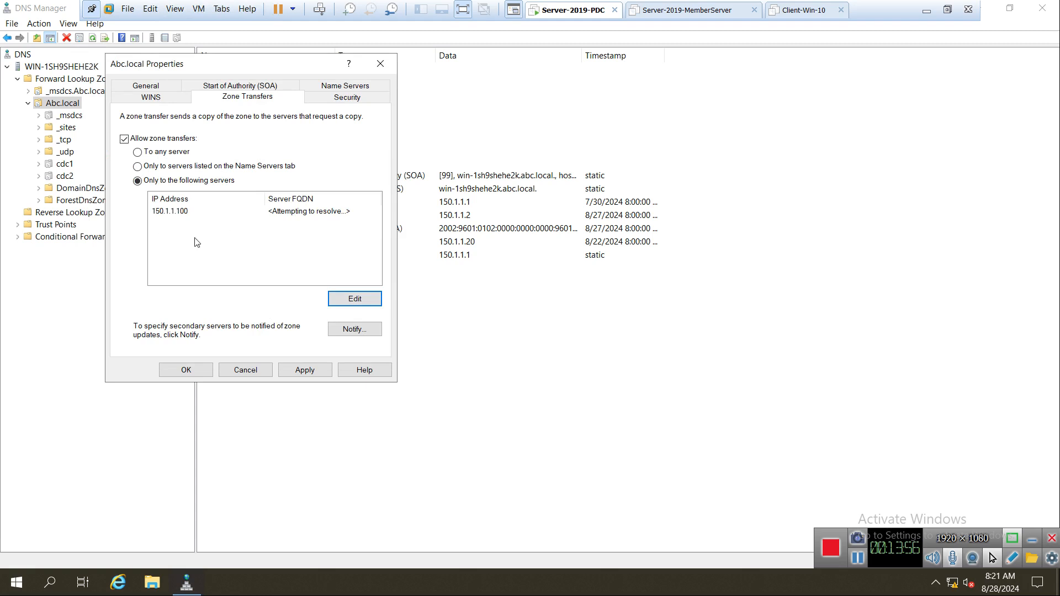
pyautogui.click(176, 213)
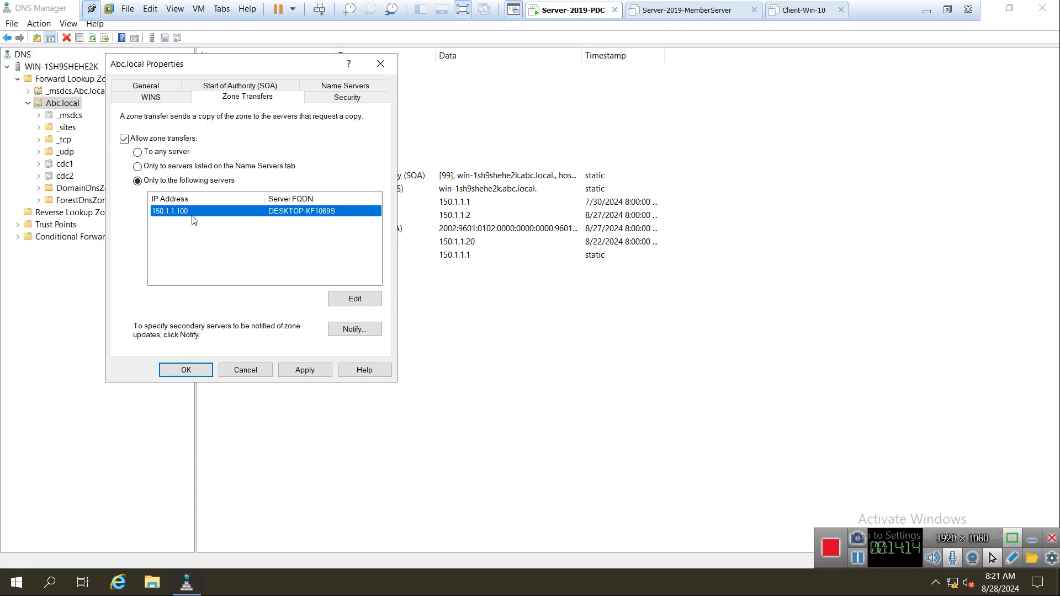
pyautogui.click(173, 152)
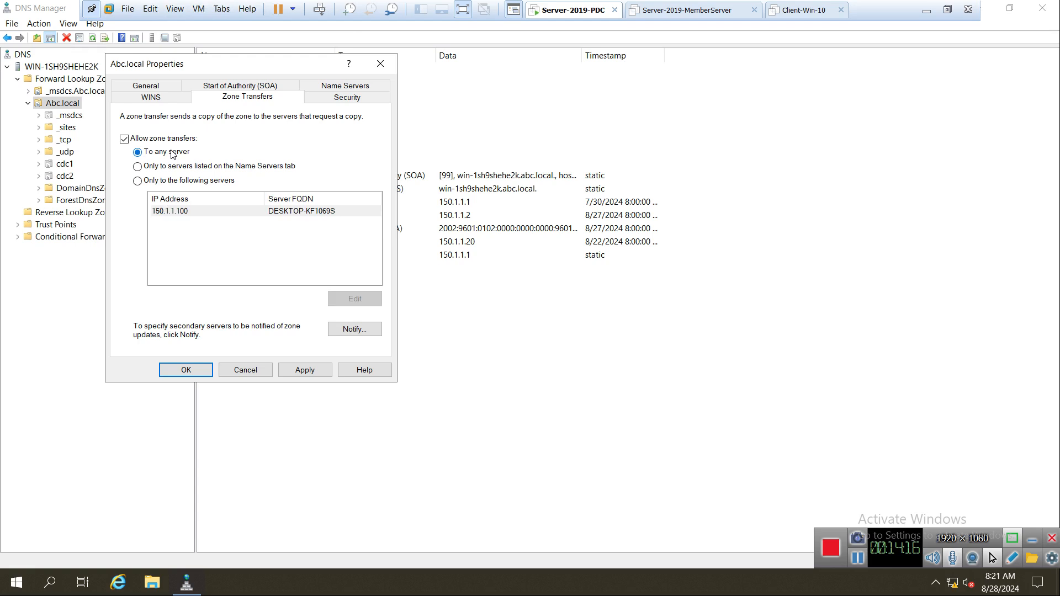
# Try removing 150.1.1.100 from the allowed servers list twice, cancelling both times.
pyautogui.click(181, 183)
pyautogui.click(180, 216)
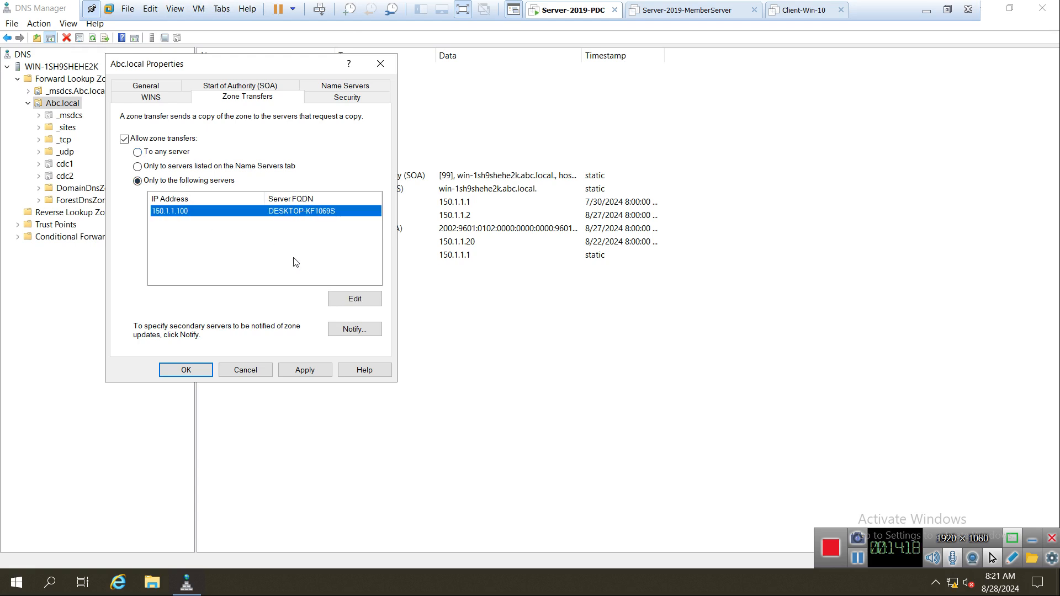
pyautogui.click(351, 299)
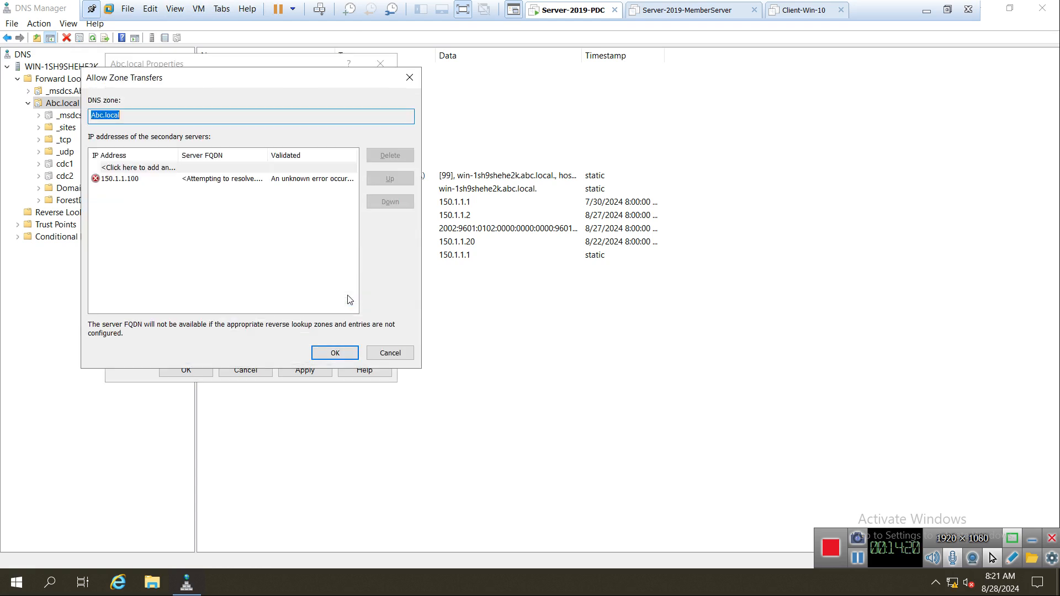
pyautogui.click(243, 179)
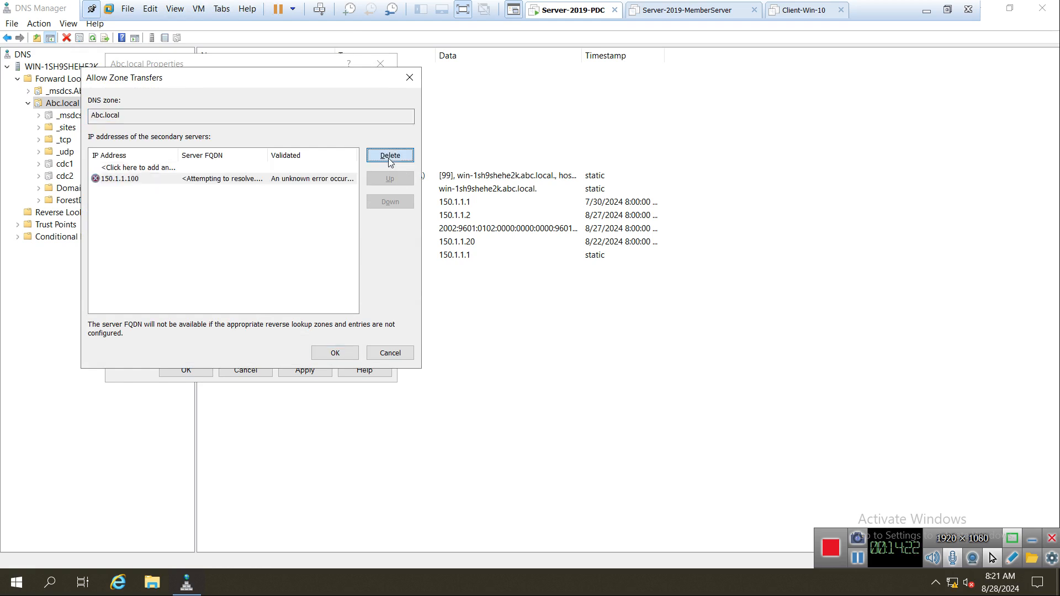
pyautogui.click(389, 155)
pyautogui.click(399, 354)
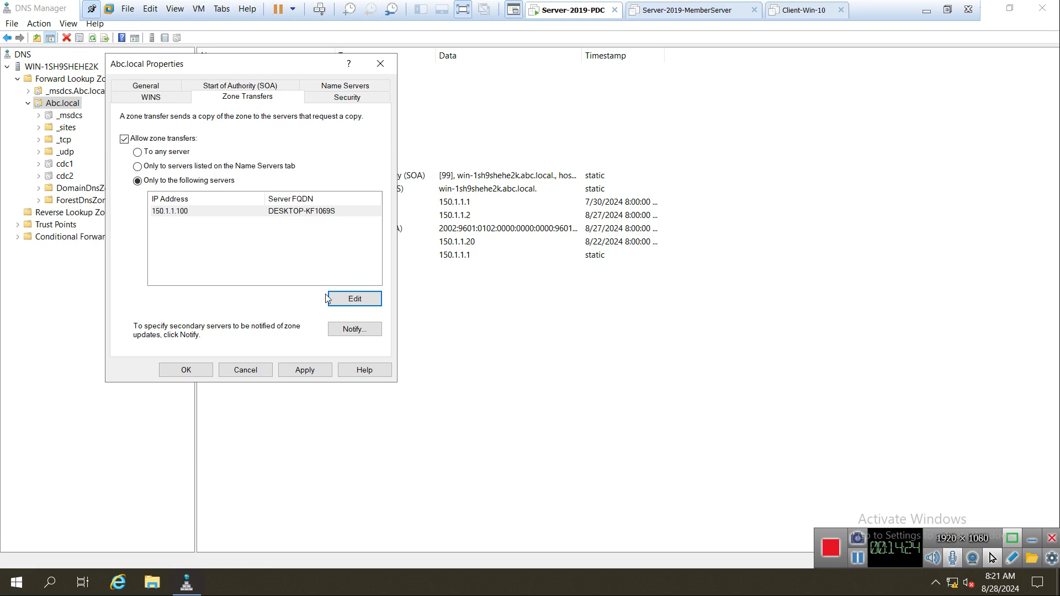
pyautogui.click(285, 214)
pyautogui.click(339, 296)
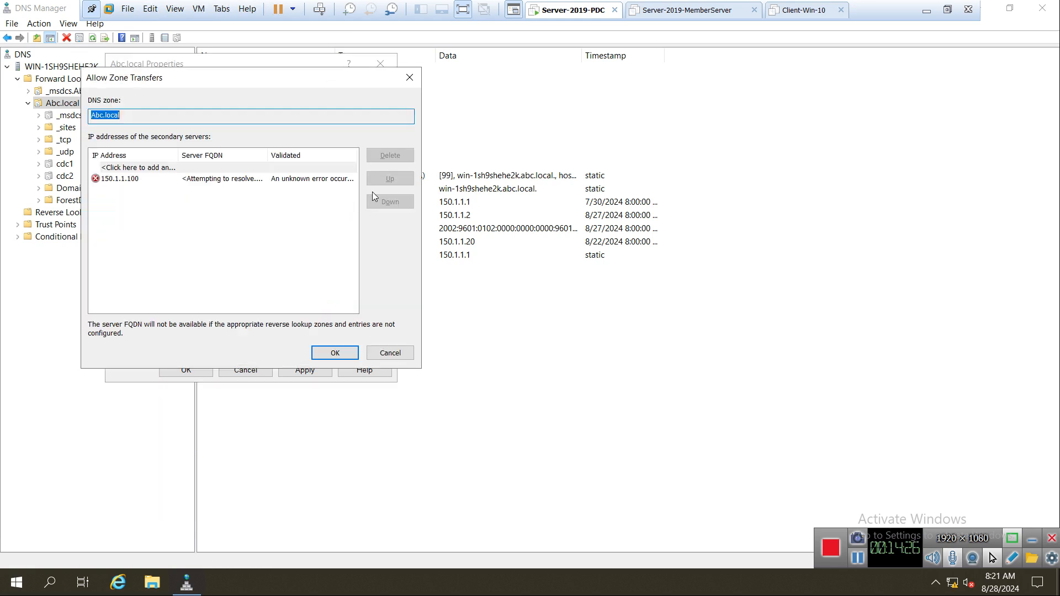
pyautogui.click(345, 178)
pyautogui.click(387, 156)
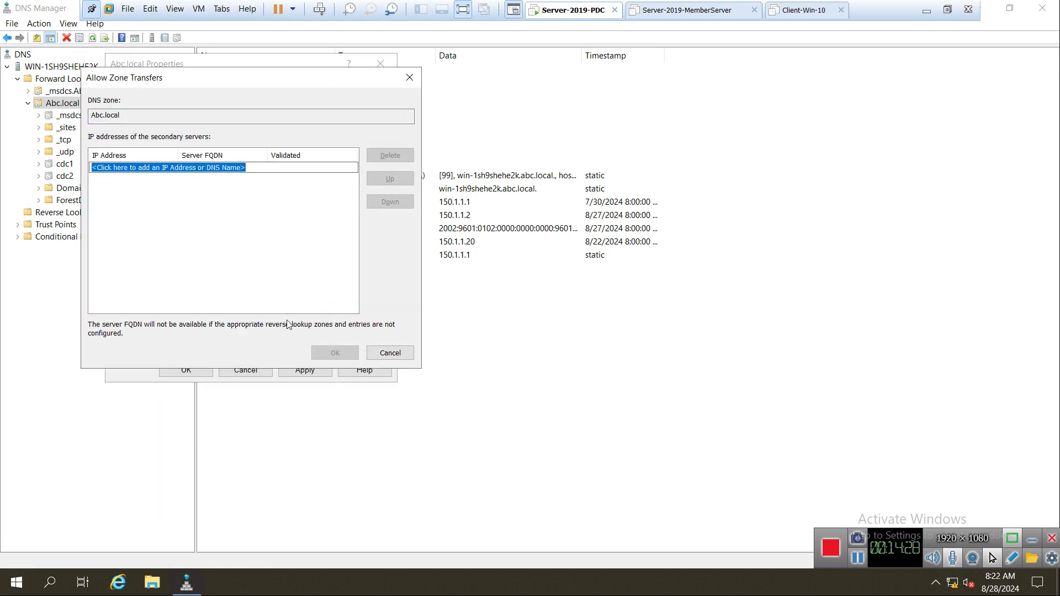
pyautogui.click(389, 353)
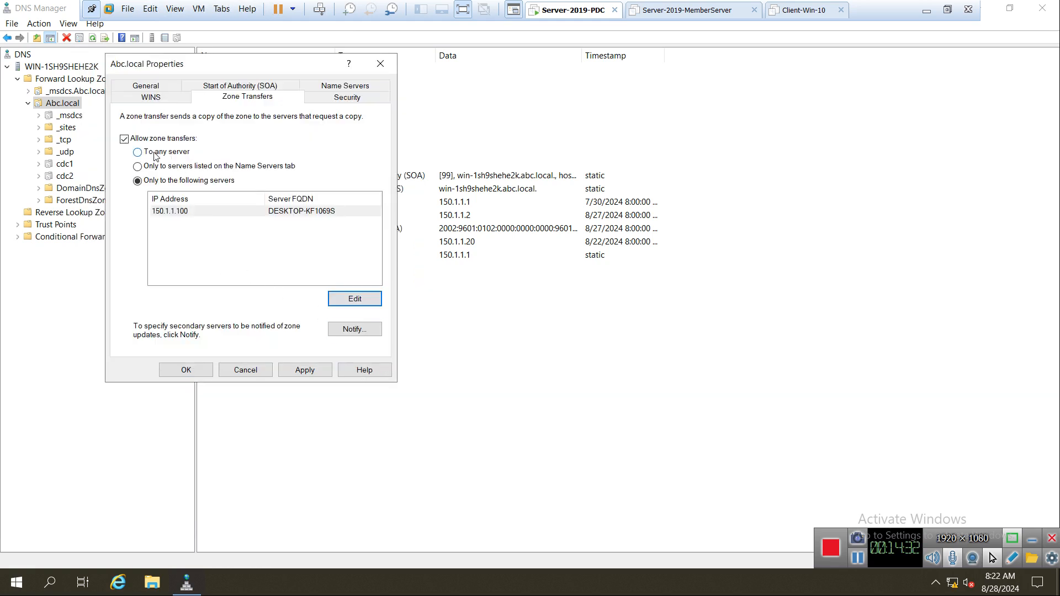
# Apply 'To any server' for Abc.local transfers, then reopen the properties to verify and close.
pyautogui.click(157, 151)
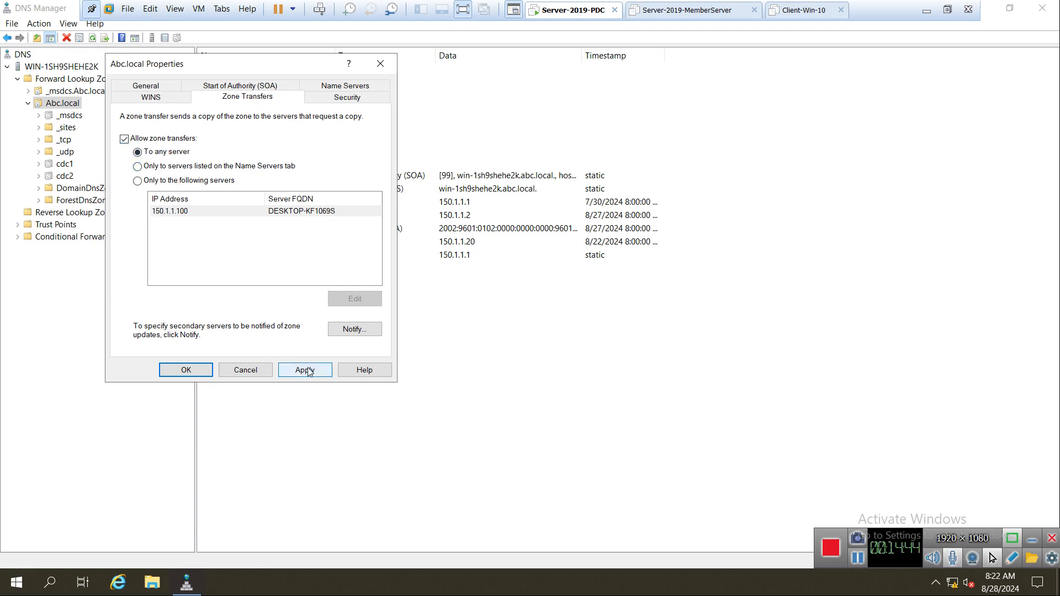
pyautogui.click(230, 375)
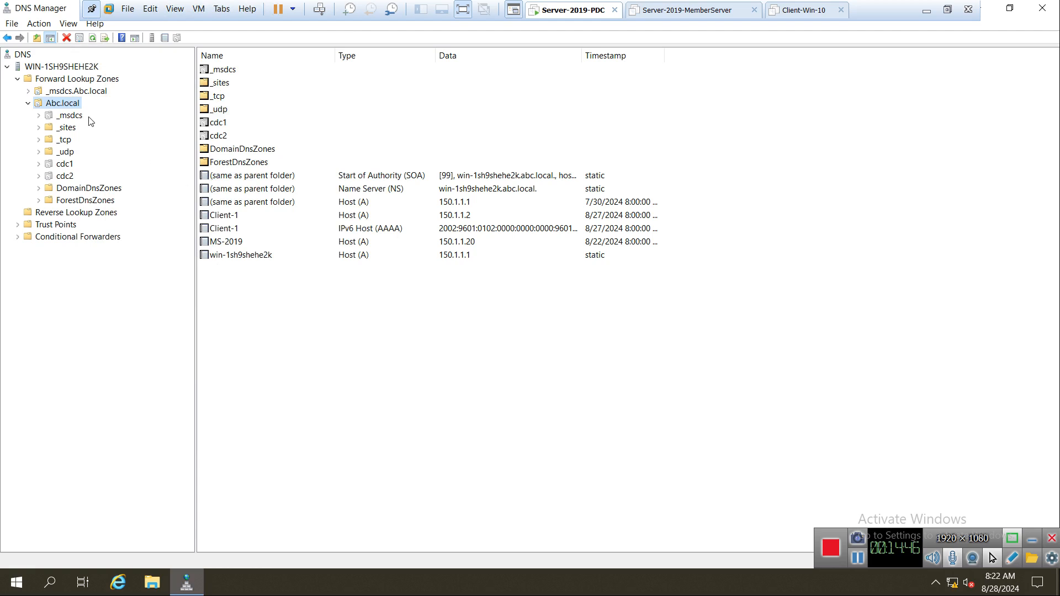
pyautogui.rightClick(51, 107)
pyautogui.click(105, 315)
pyautogui.click(246, 86)
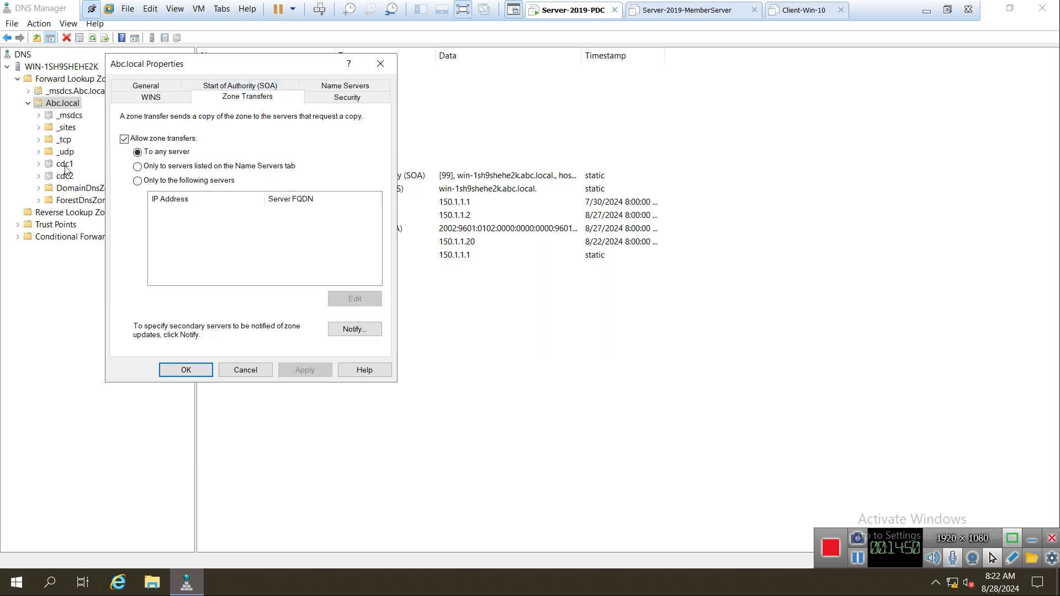
pyautogui.click(244, 369)
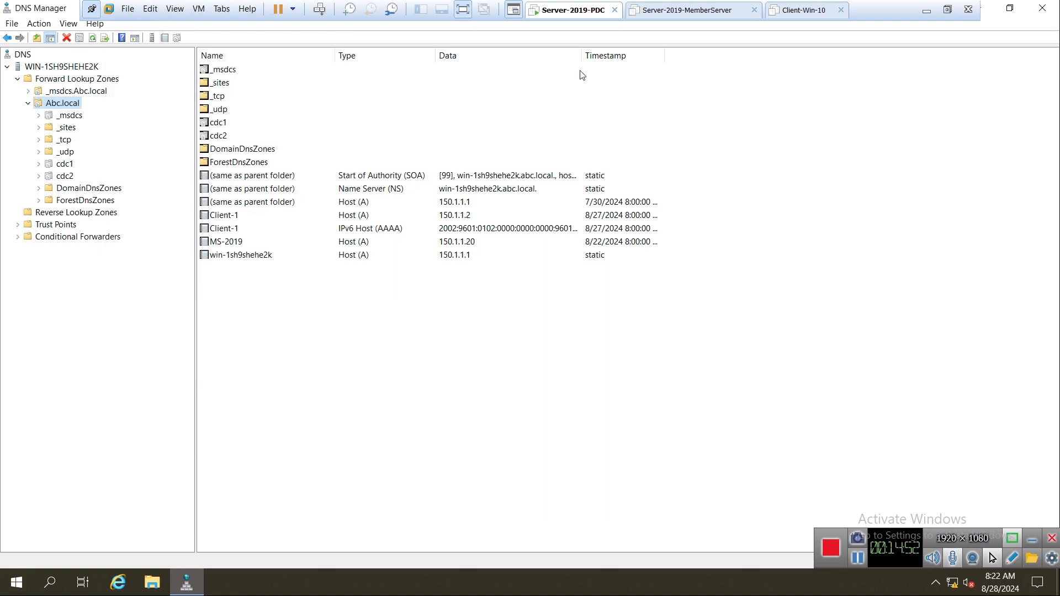
# Power on the Server-2019-MemberServer VM and sign in with the administrator password.
pyautogui.click(660, 11)
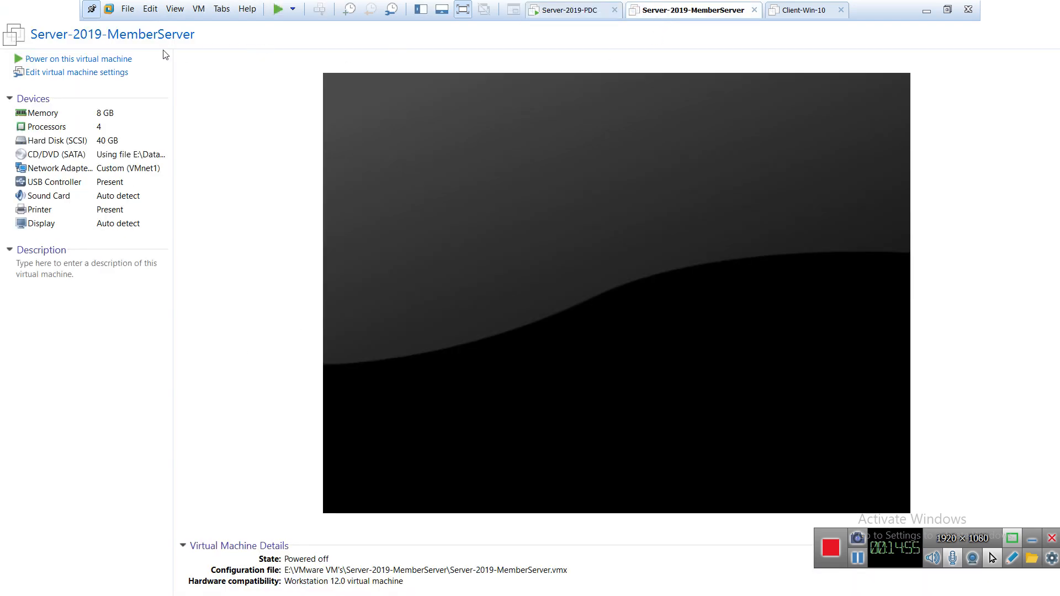
pyautogui.click(85, 59)
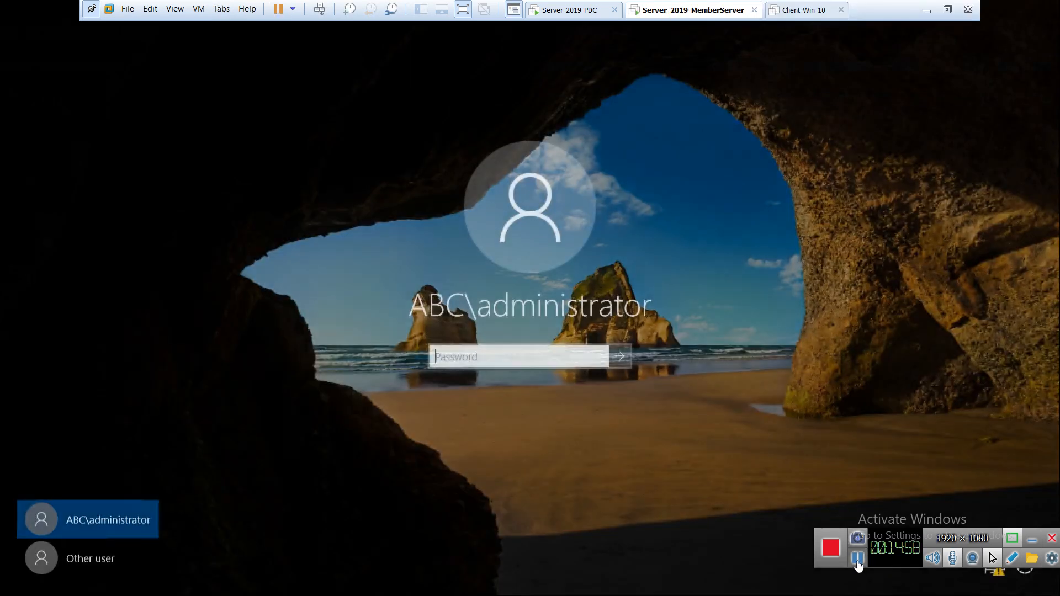
pyautogui.click(508, 356)
pyautogui.write('Pa$')
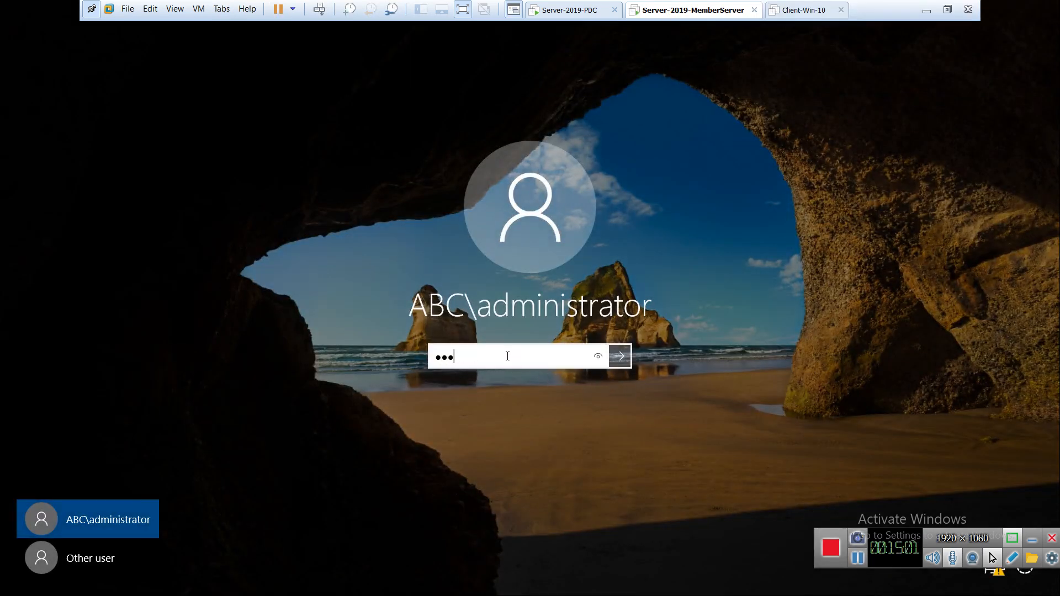
pyautogui.write('$w0r')
pyautogui.press('Return')
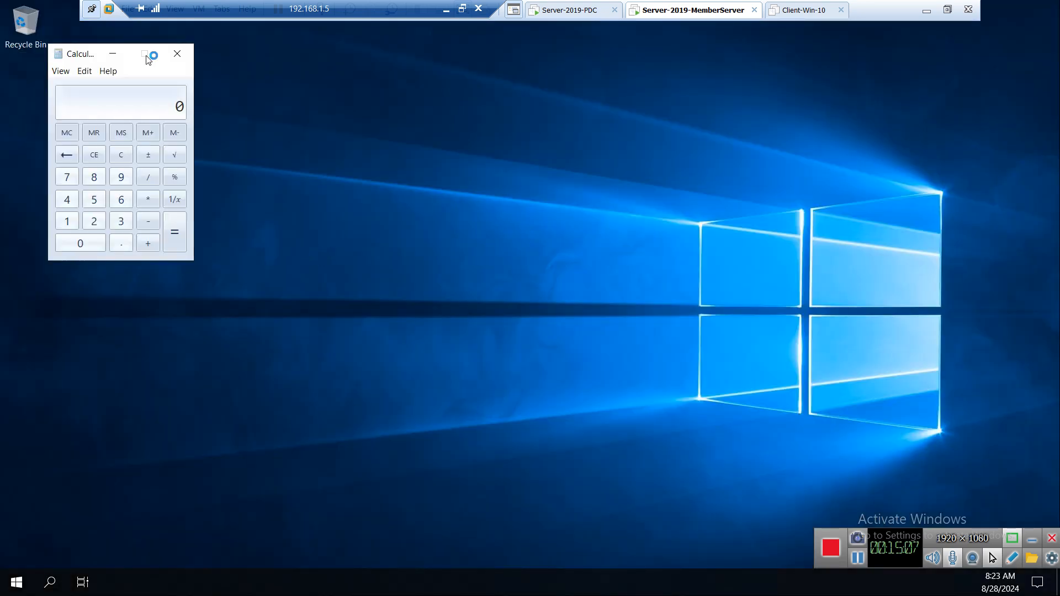
# Close Calculator, refresh the desktop, and browse This PC to Local Disk (C:) in File Explorer.
pyautogui.click(177, 53)
pyautogui.rightClick(364, 172)
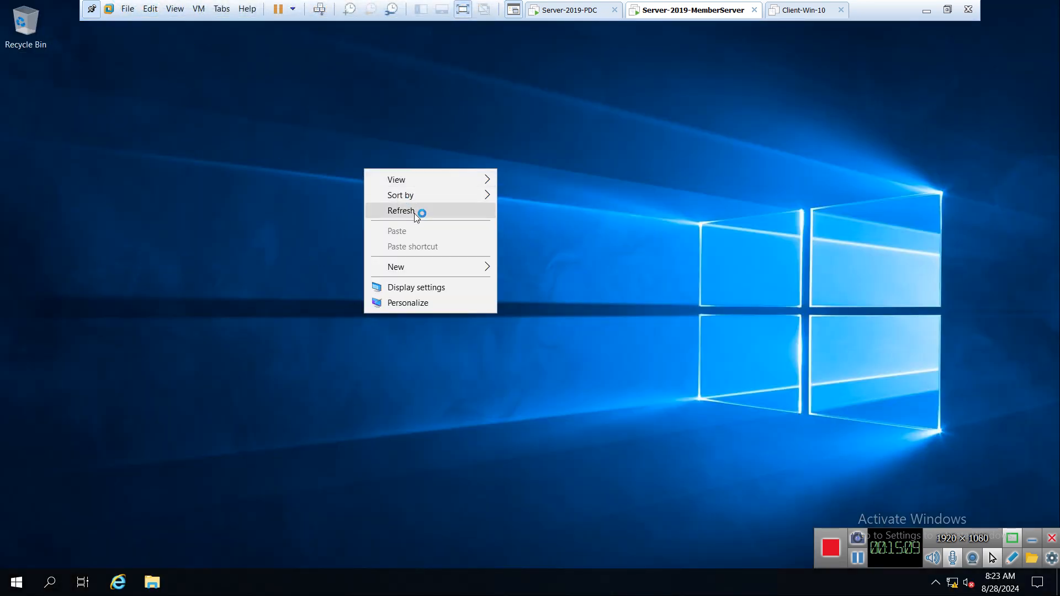
pyautogui.click(414, 212)
pyautogui.click(145, 580)
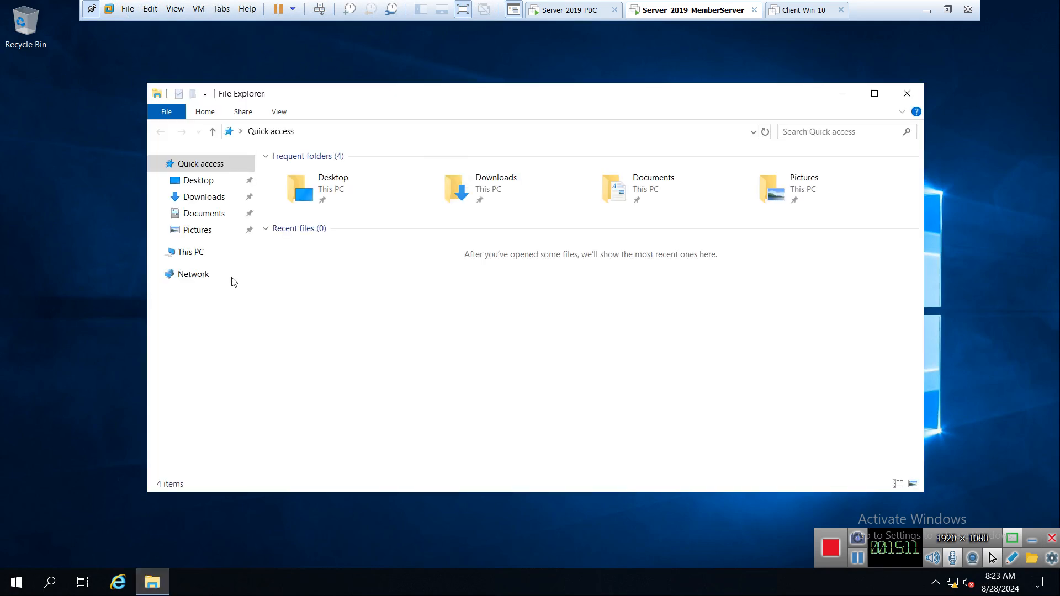
pyautogui.click(196, 252)
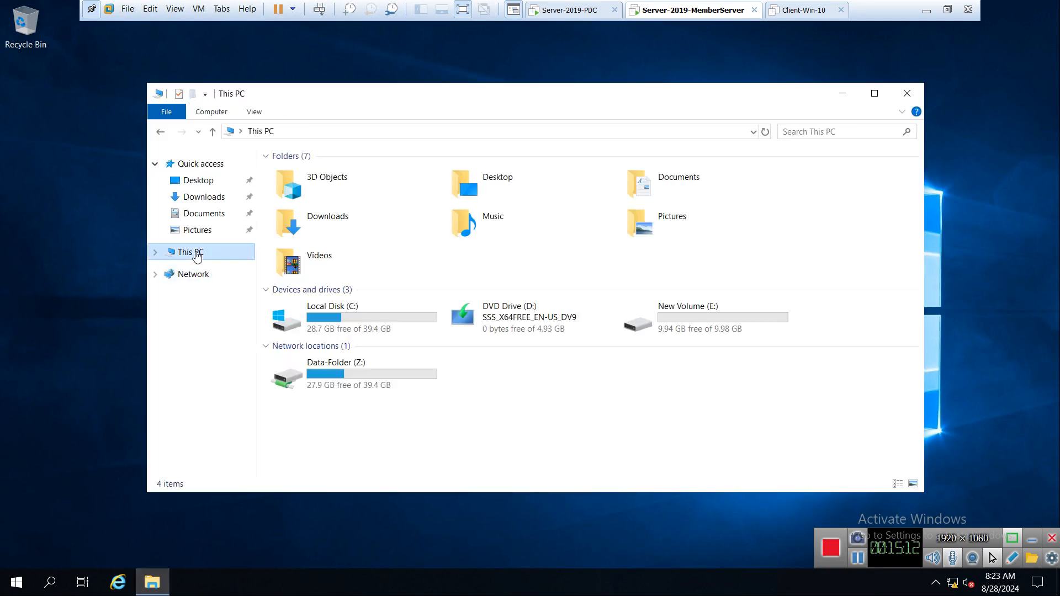
pyautogui.doubleClick(317, 313)
pyautogui.click(911, 93)
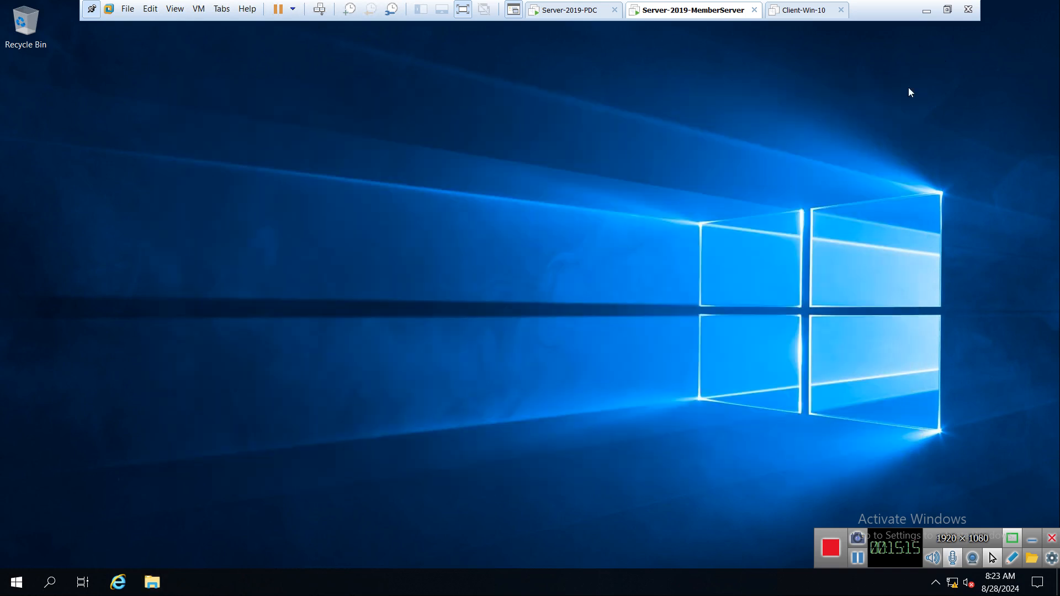
# Launch File Explorer from the Start menu.
pyautogui.click(17, 583)
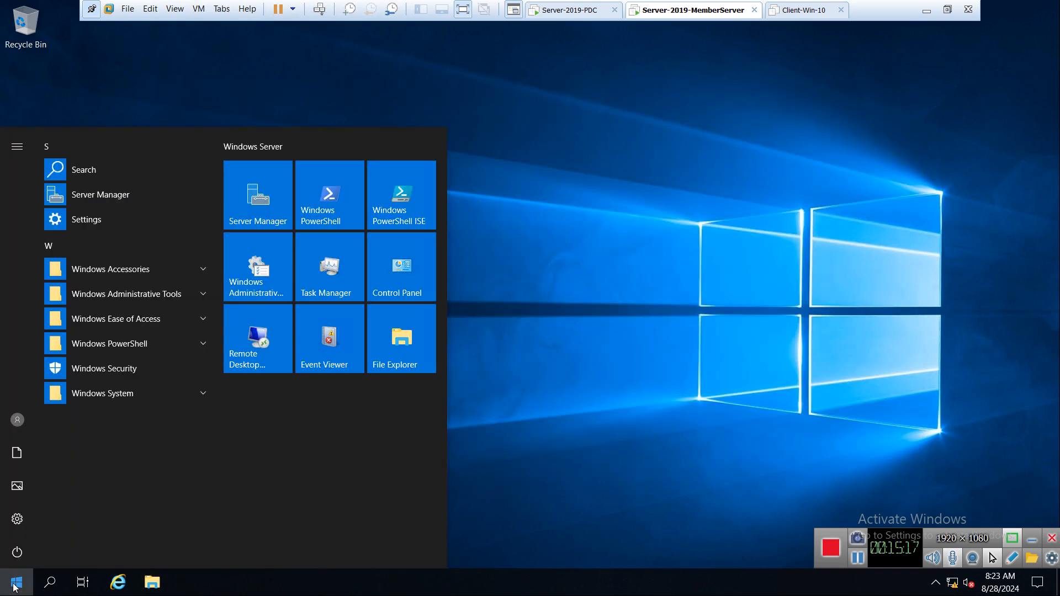
pyautogui.click(125, 296)
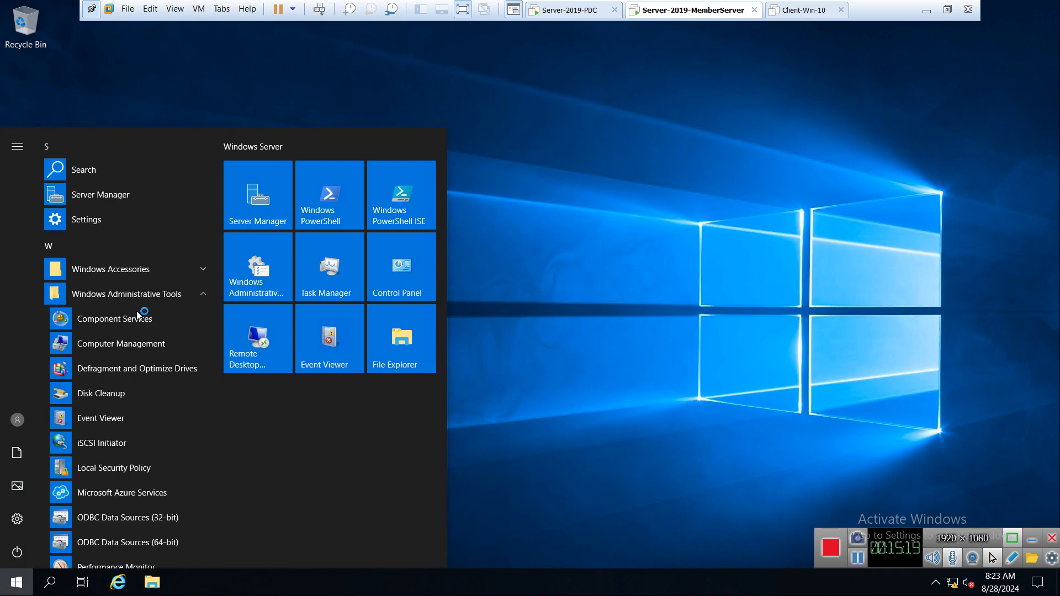
pyautogui.scroll(-5, 135, 379)
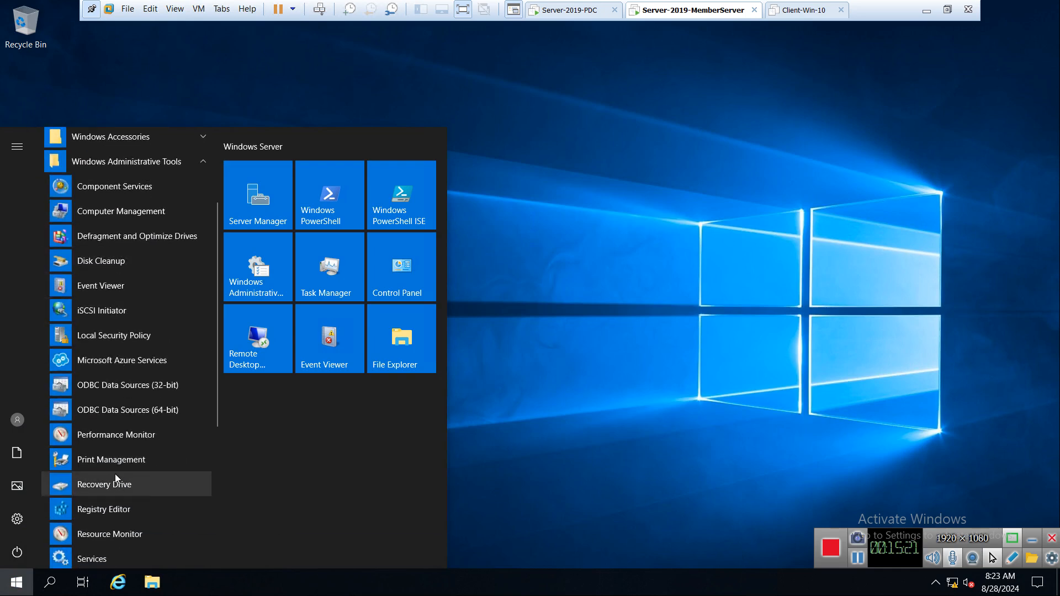
pyautogui.scroll(5, 121, 331)
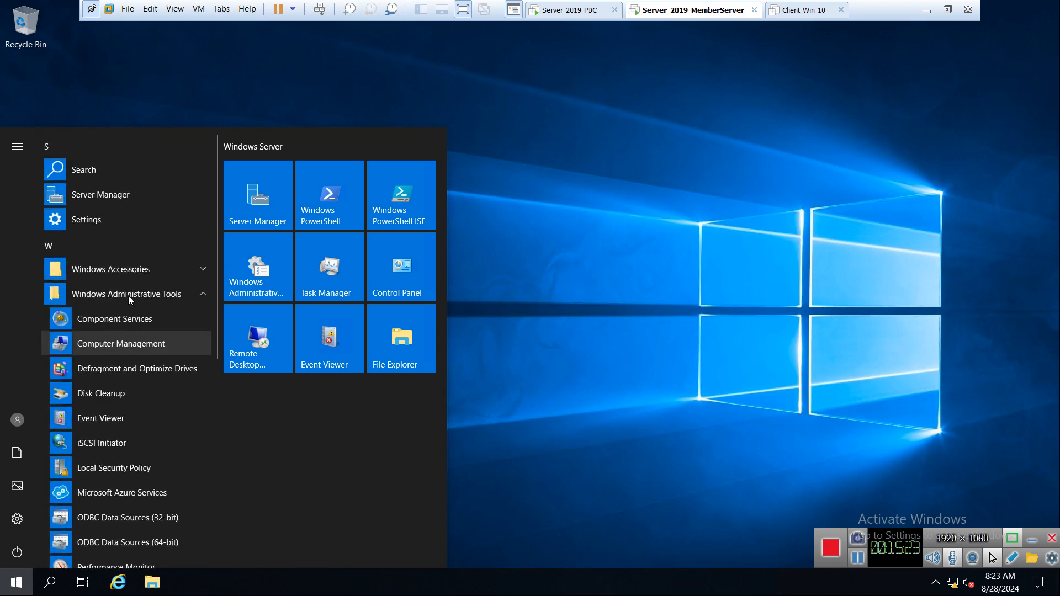
pyautogui.rightClick(391, 346)
pyautogui.press('Escape')
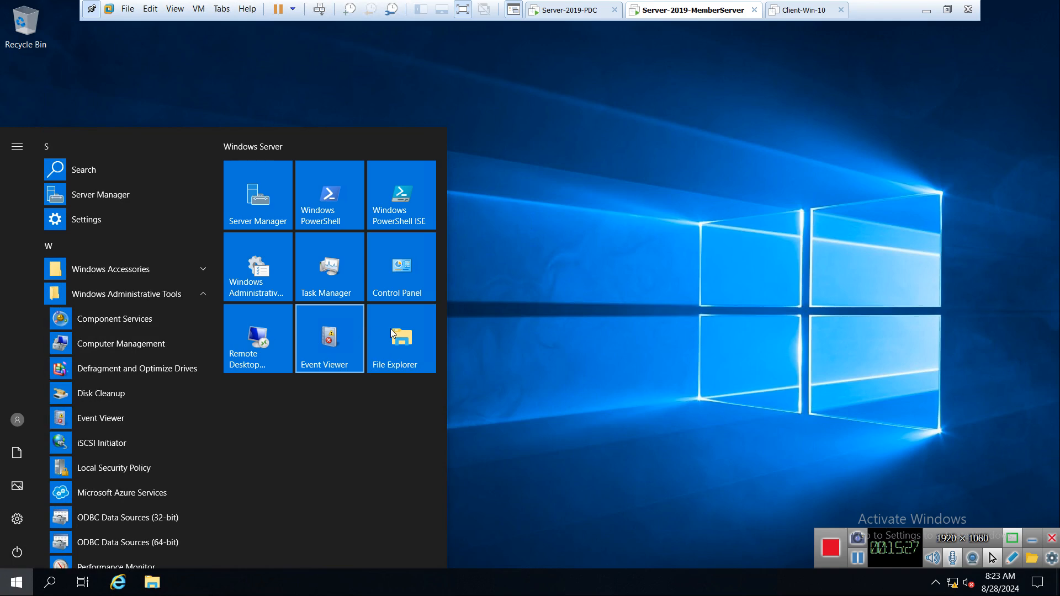
pyautogui.click(390, 328)
# View This PC's system properties showing MS-2019 in Abc.local, then return to the PDC VM.
pyautogui.rightClick(186, 258)
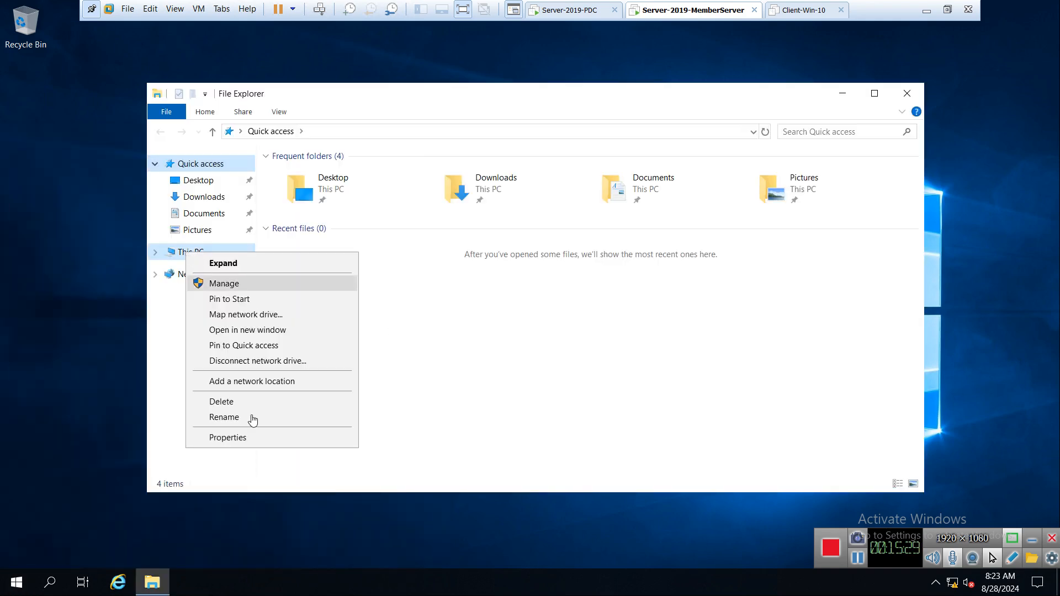
pyautogui.click(255, 438)
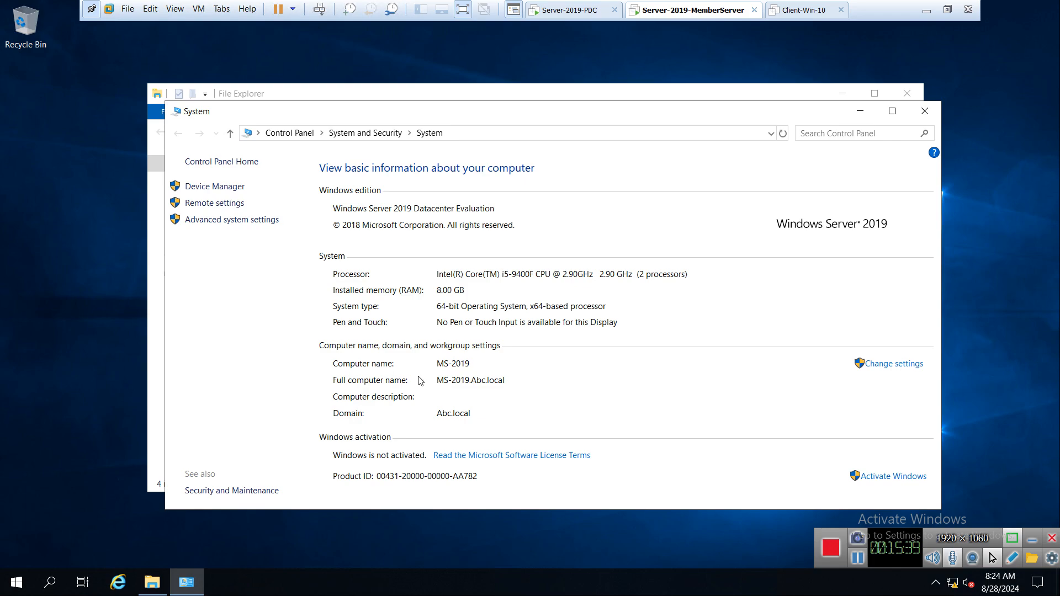
pyautogui.click(557, 15)
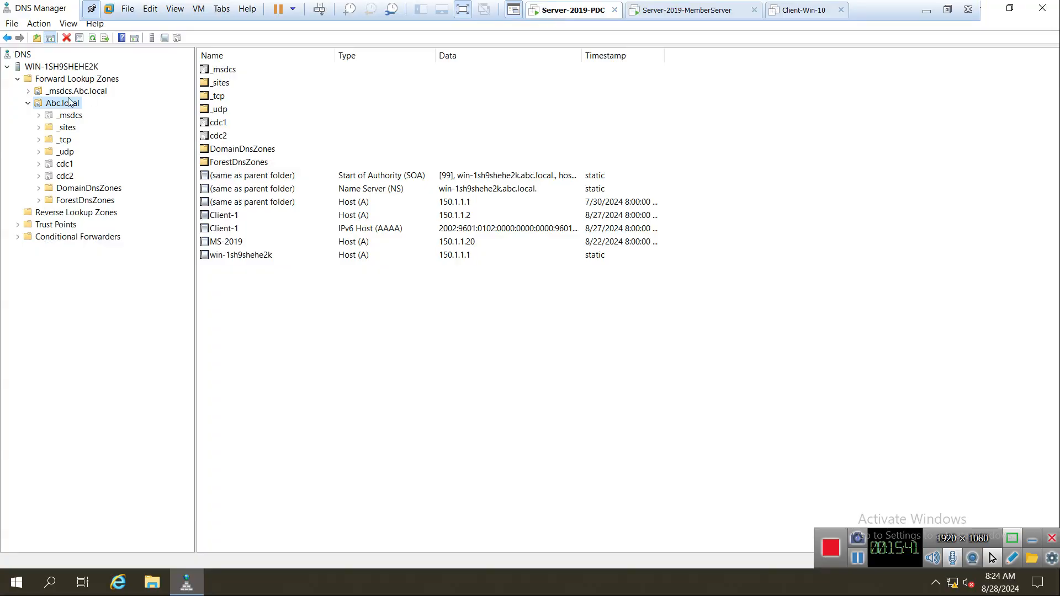
# Launch Active Directory Users and Computers and check MS-2019's host record in DNS Manager.
pyautogui.click(17, 583)
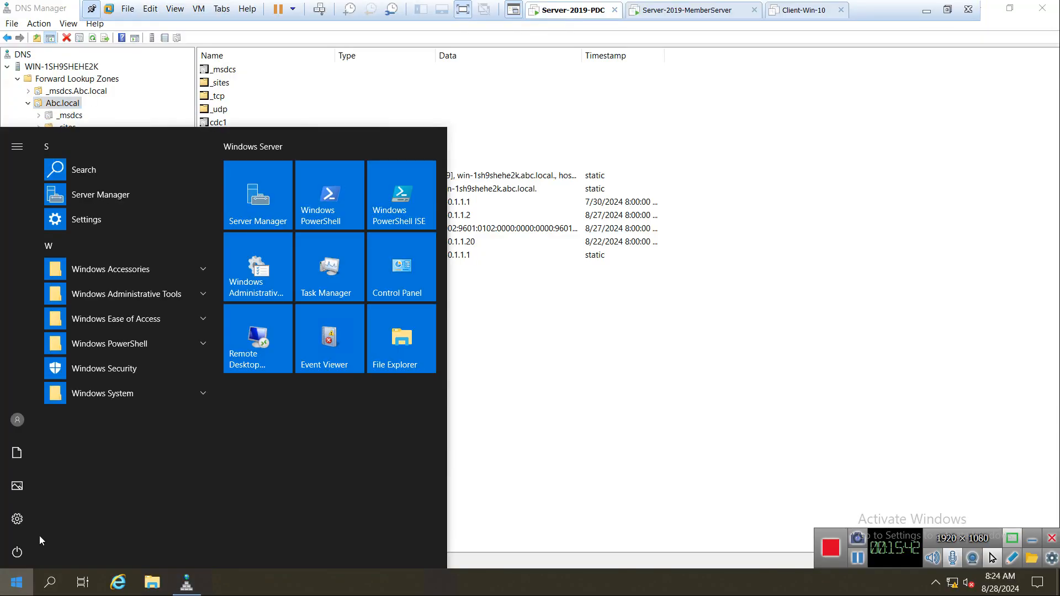
pyautogui.click(111, 294)
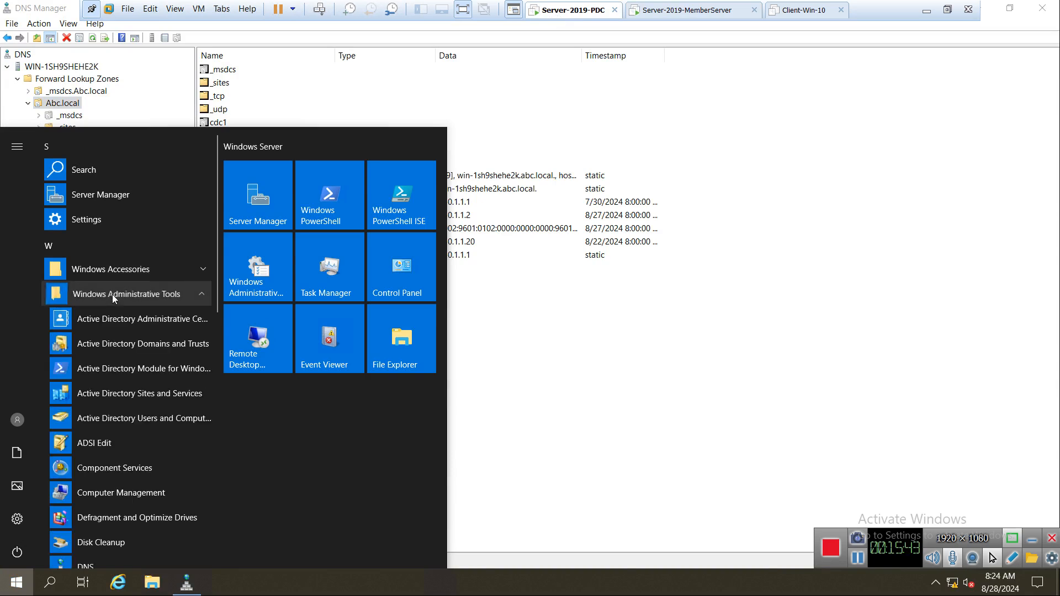
pyautogui.click(148, 427)
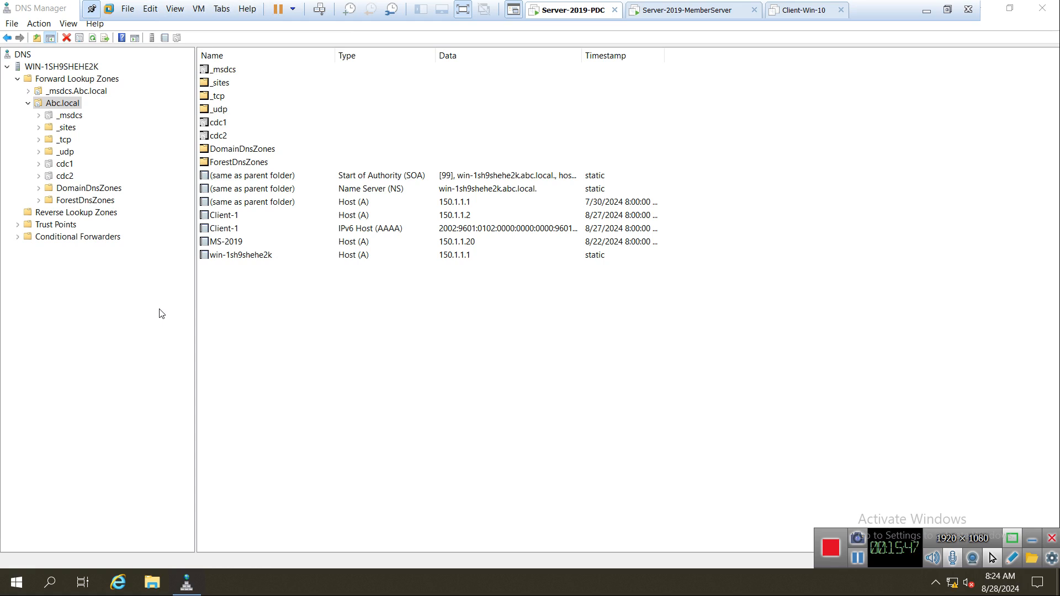
pyautogui.click(261, 329)
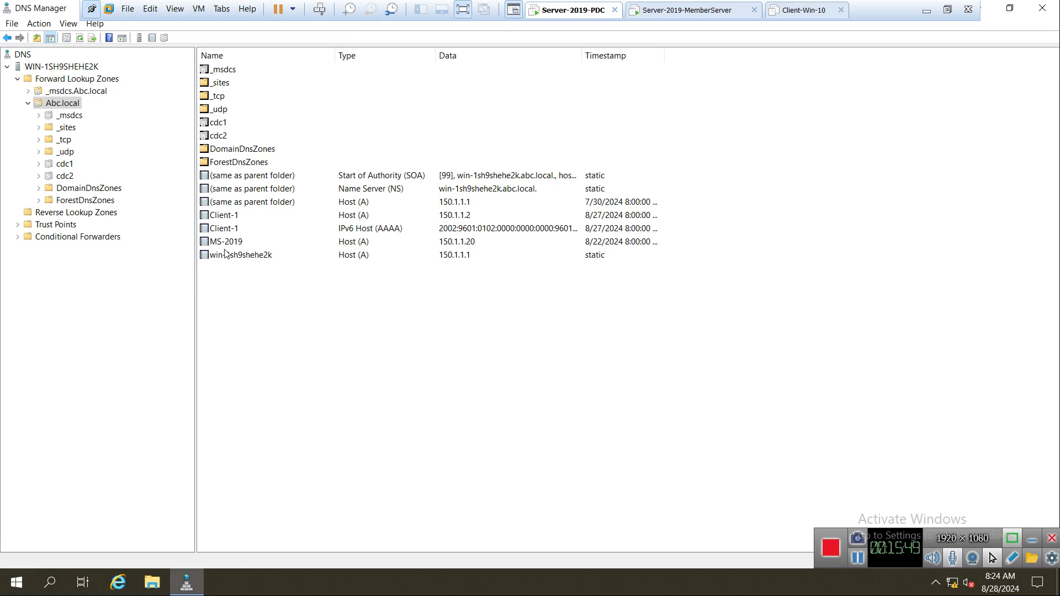
pyautogui.click(223, 243)
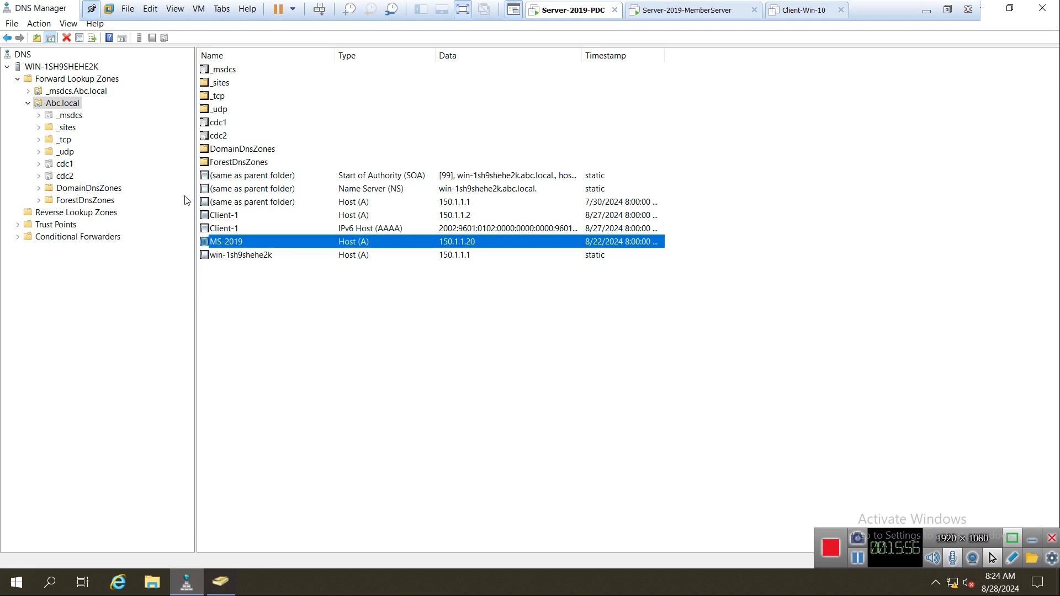
# Find MS-2019 under Abc.local's Computers in ADUC, then switch to the member server VM.
pyautogui.click(221, 581)
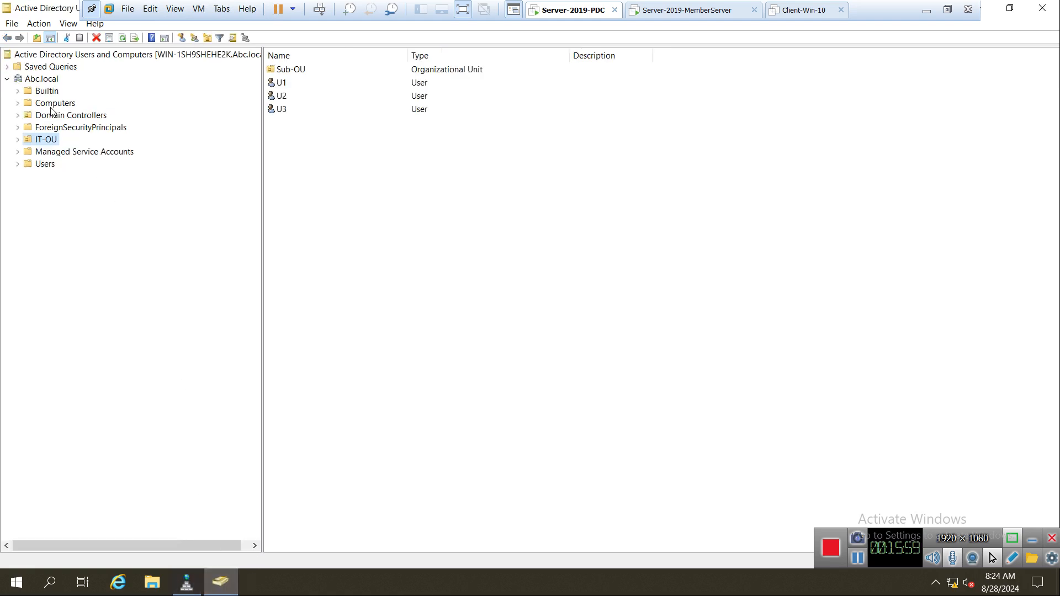
pyautogui.click(53, 103)
pyautogui.click(296, 84)
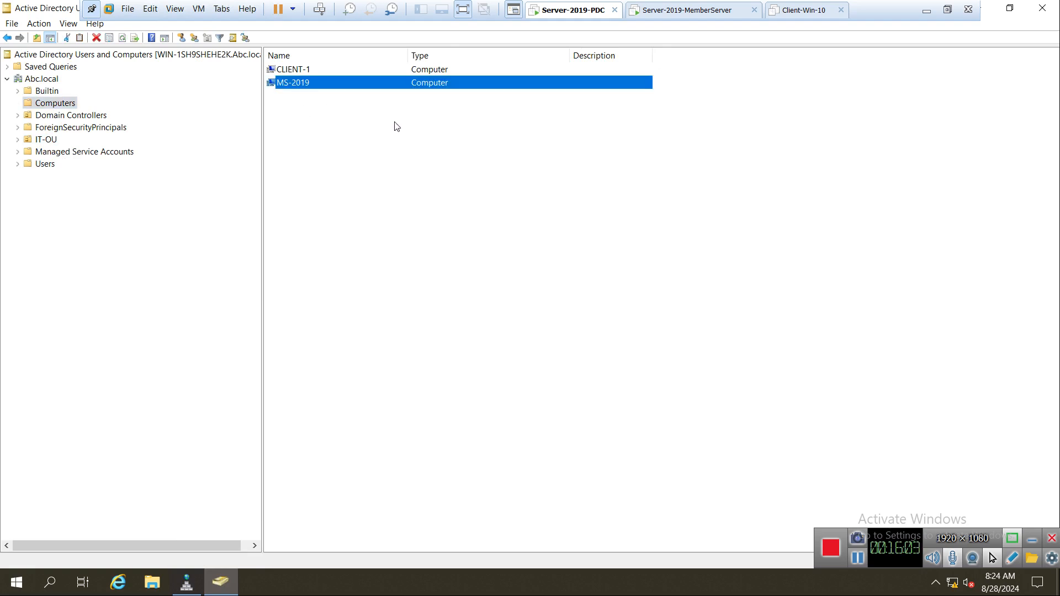
pyautogui.click(680, 10)
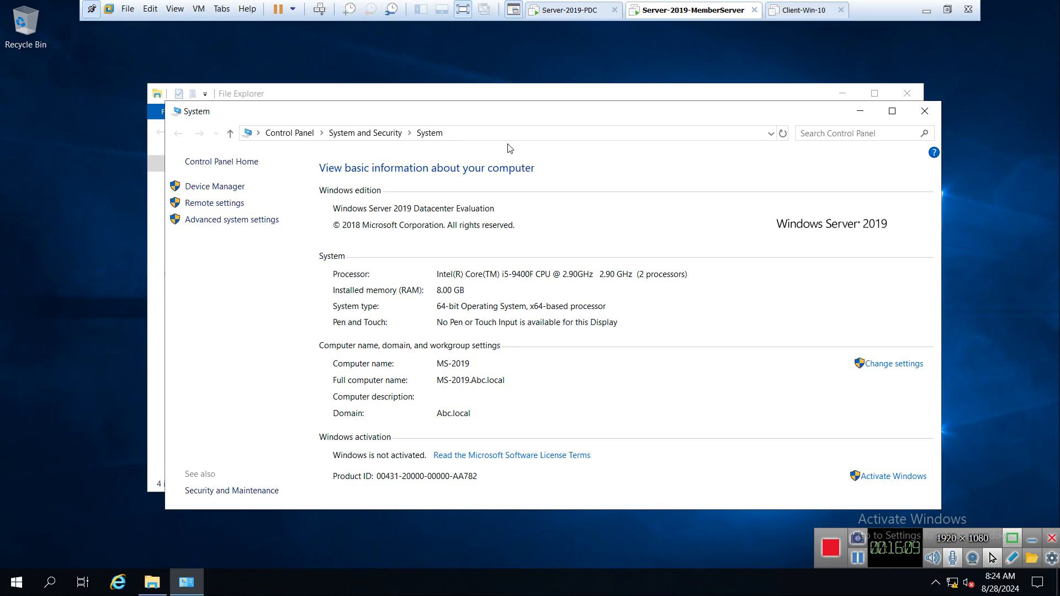
# Close the System and File Explorer windows and launch Server Manager.
pyautogui.click(925, 111)
pyautogui.click(907, 93)
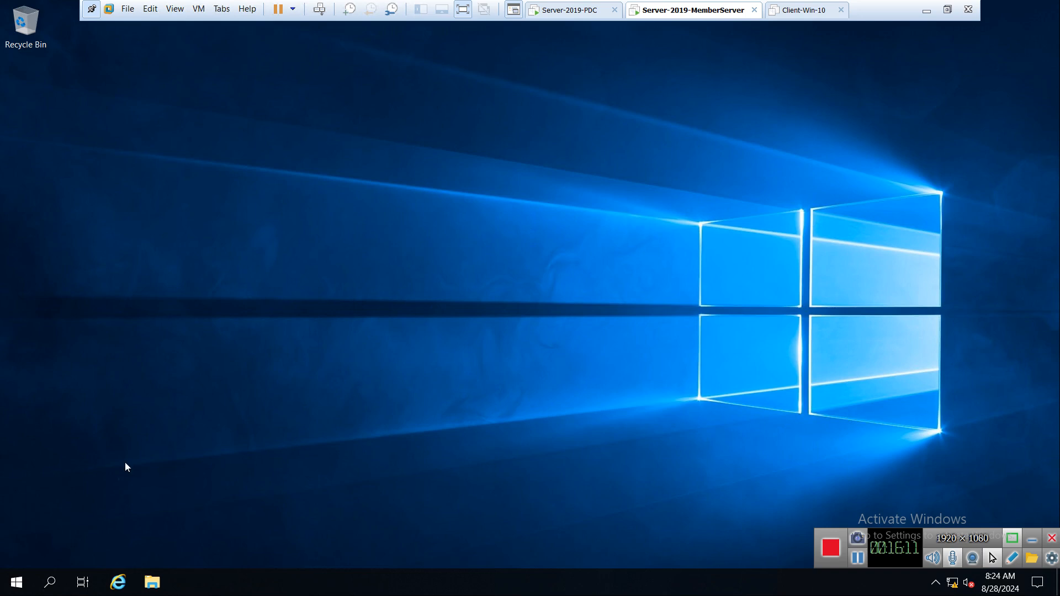
pyautogui.click(9, 588)
pyautogui.click(247, 186)
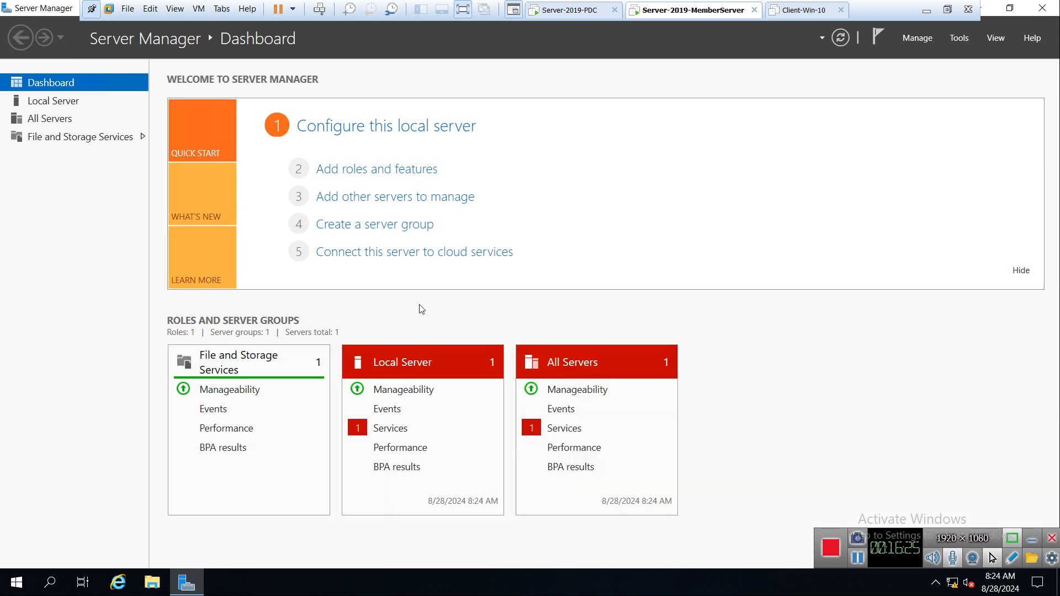
# Select the DNS Server role with its management tools for MS-2019 and allow automatic restart.
pyautogui.click(349, 171)
pyautogui.click(410, 408)
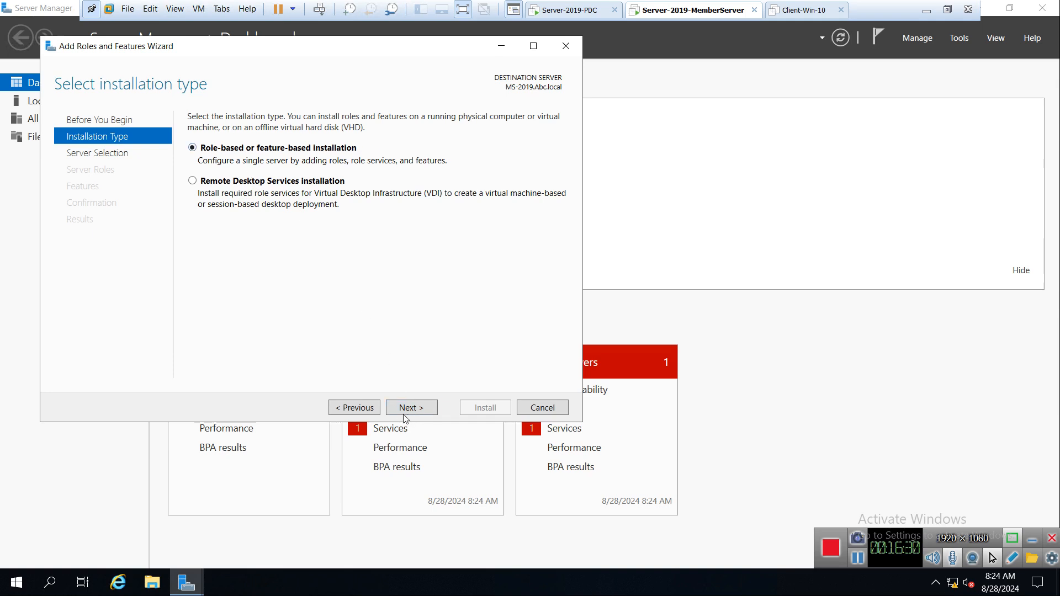
pyautogui.click(402, 414)
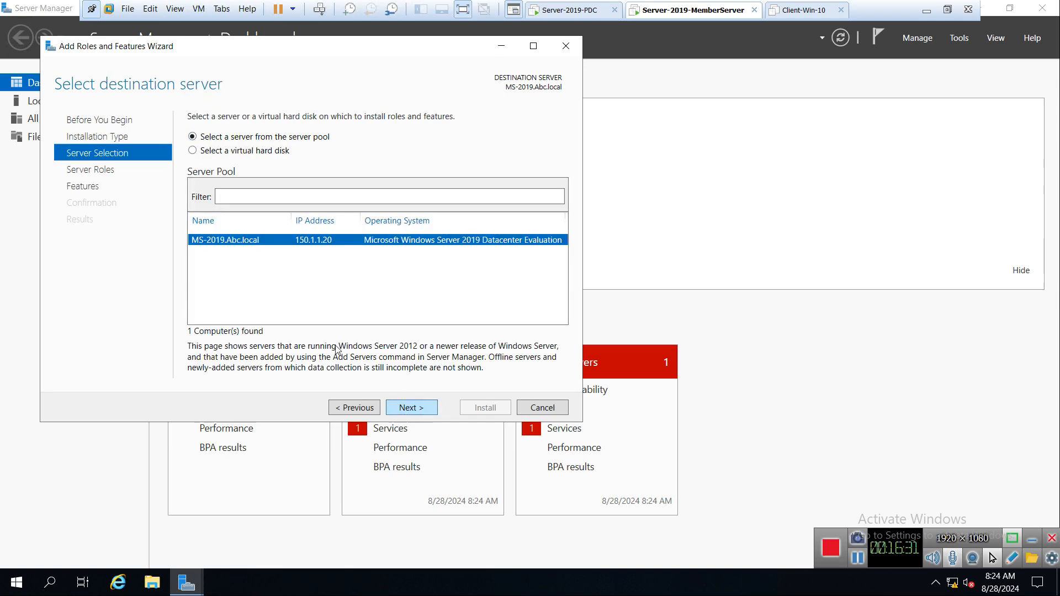
pyautogui.click(420, 411)
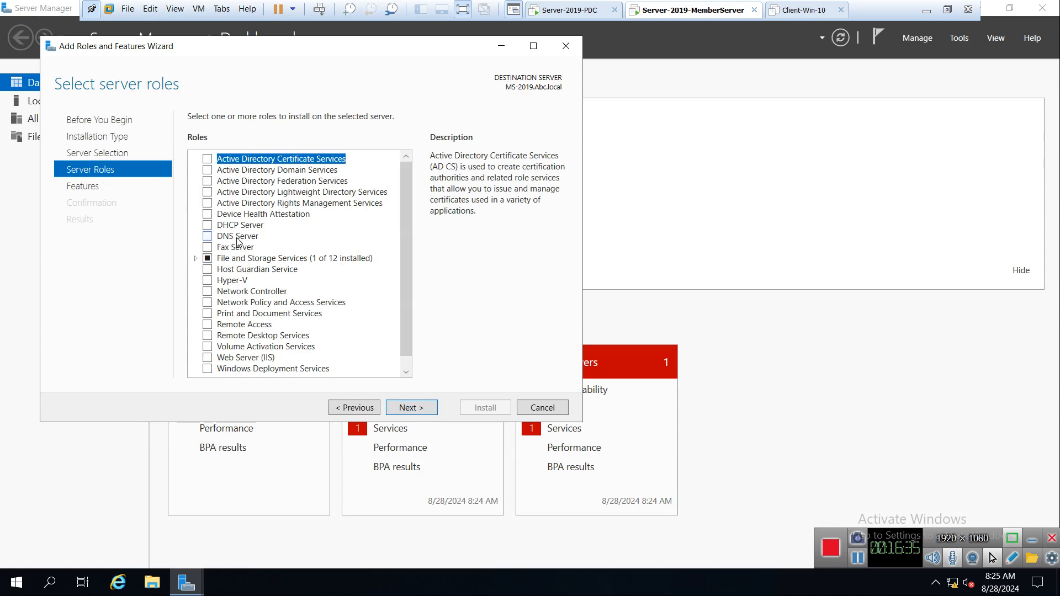
pyautogui.click(208, 236)
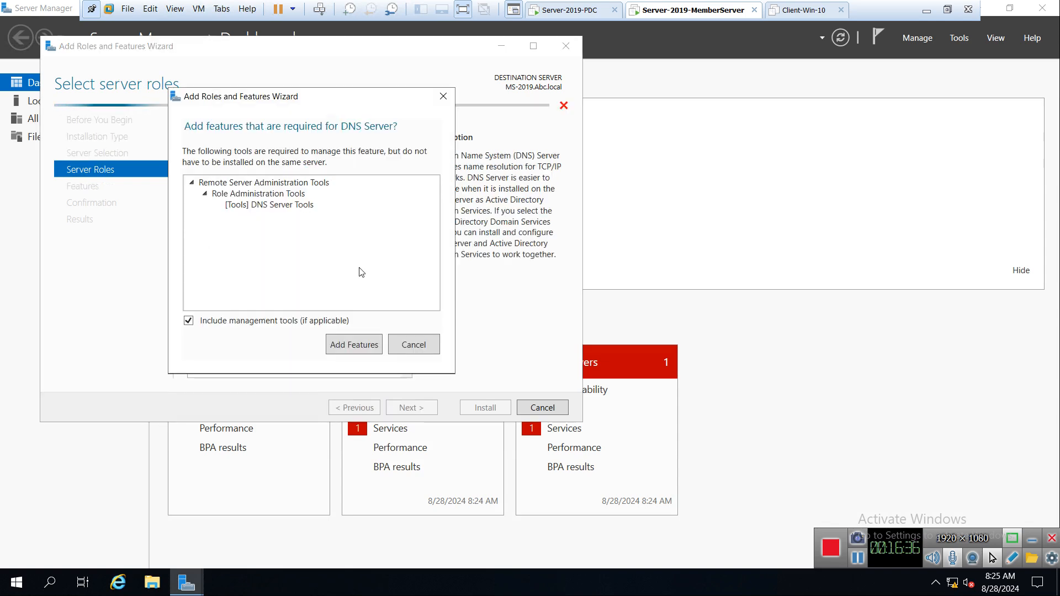
pyautogui.click(350, 344)
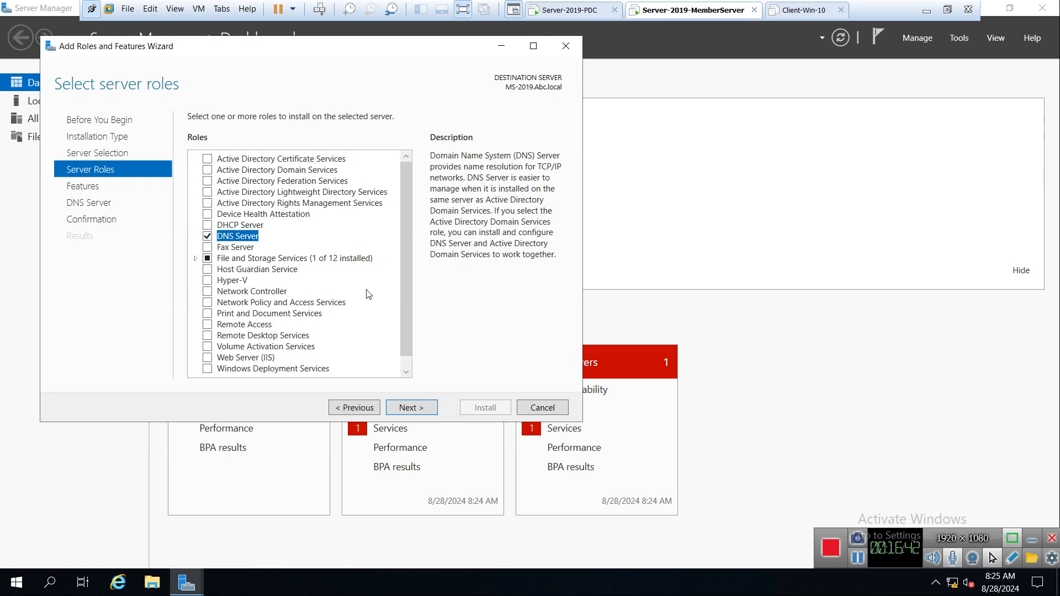
pyautogui.click(412, 408)
pyautogui.click(413, 410)
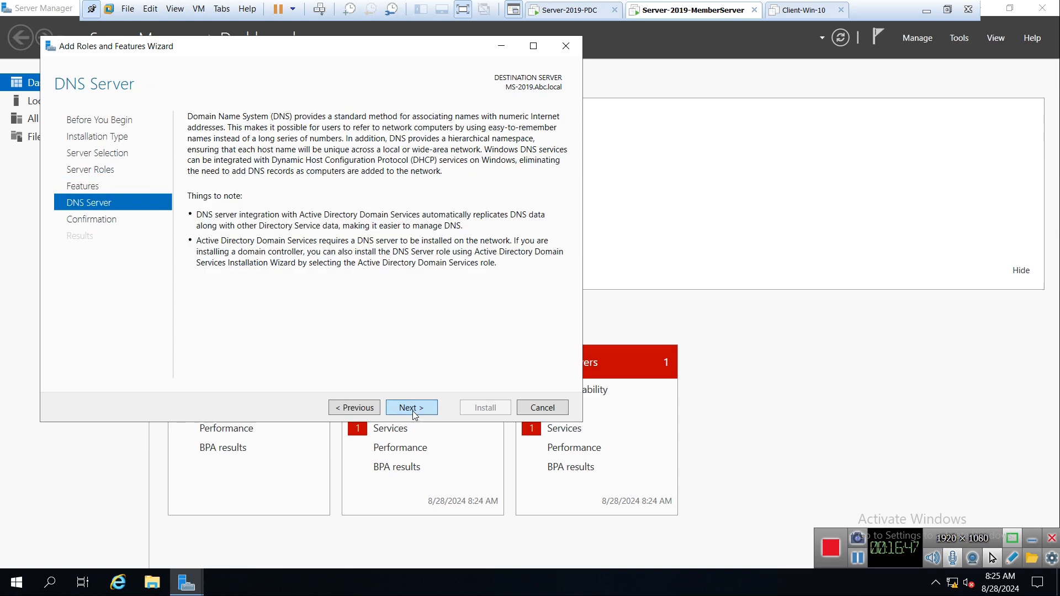
pyautogui.click(413, 409)
pyautogui.click(234, 138)
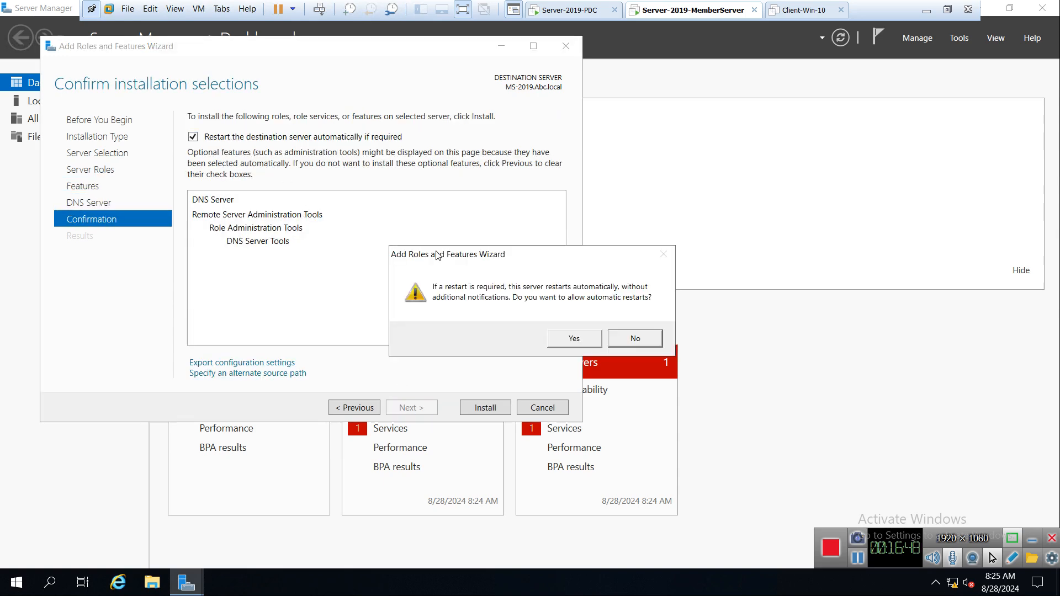
pyautogui.click(560, 342)
# Install the DNS Server role, then close the finished wizard and Server Manager.
pyautogui.click(482, 409)
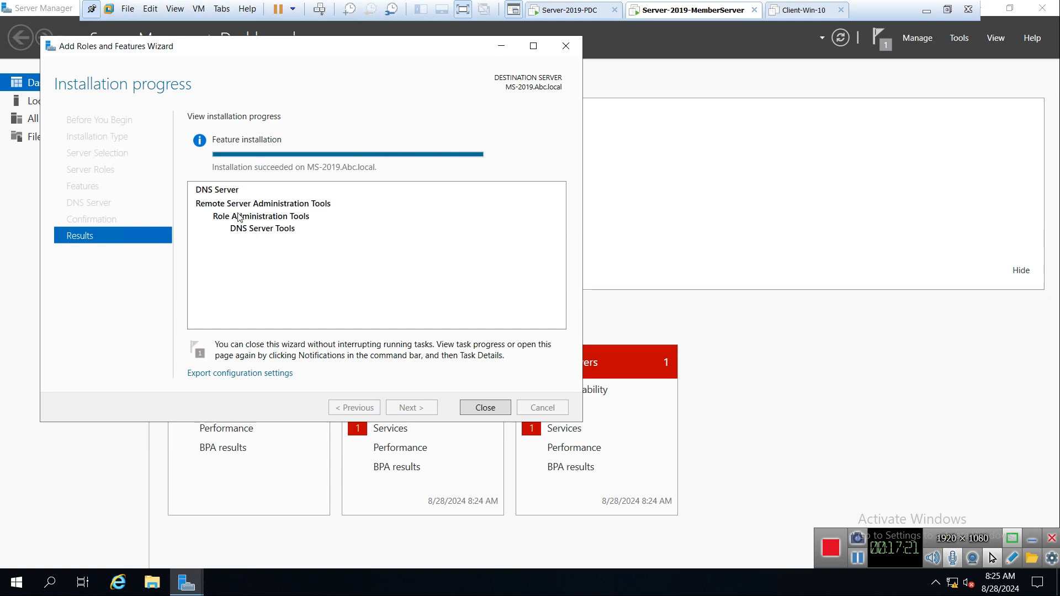
pyautogui.click(484, 408)
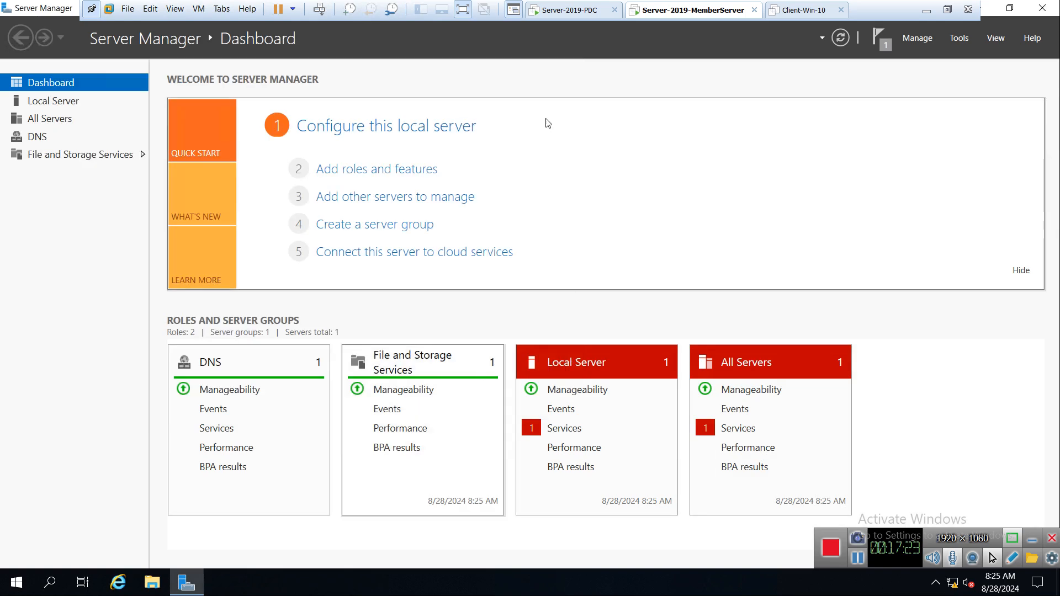
pyautogui.click(1045, 7)
# Launch DNS Manager from Windows Administrative Tools and maximize it.
pyautogui.click(18, 582)
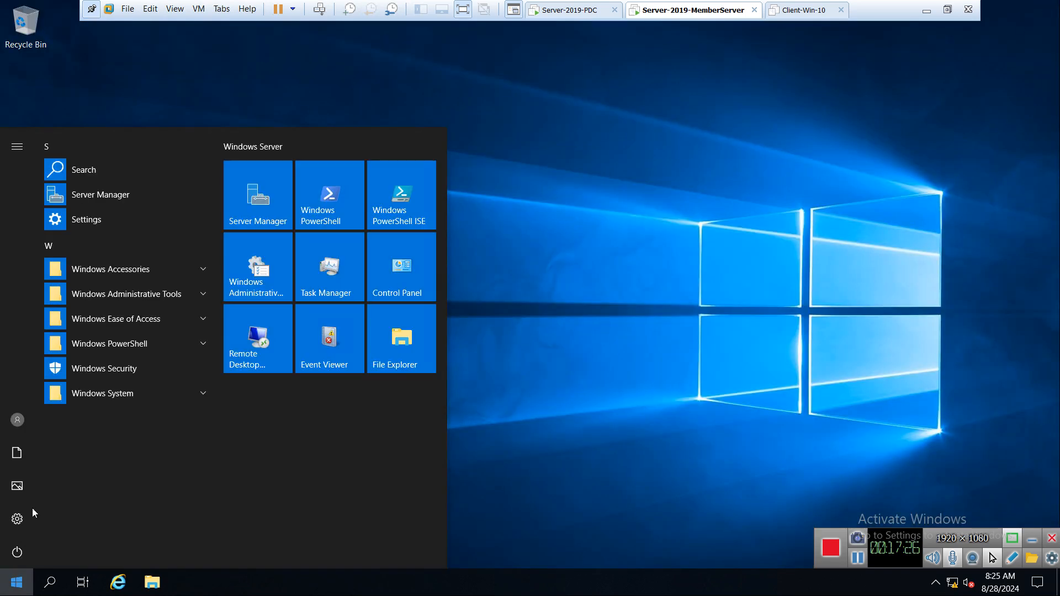
pyautogui.click(125, 293)
pyautogui.scroll(-1, 88, 359)
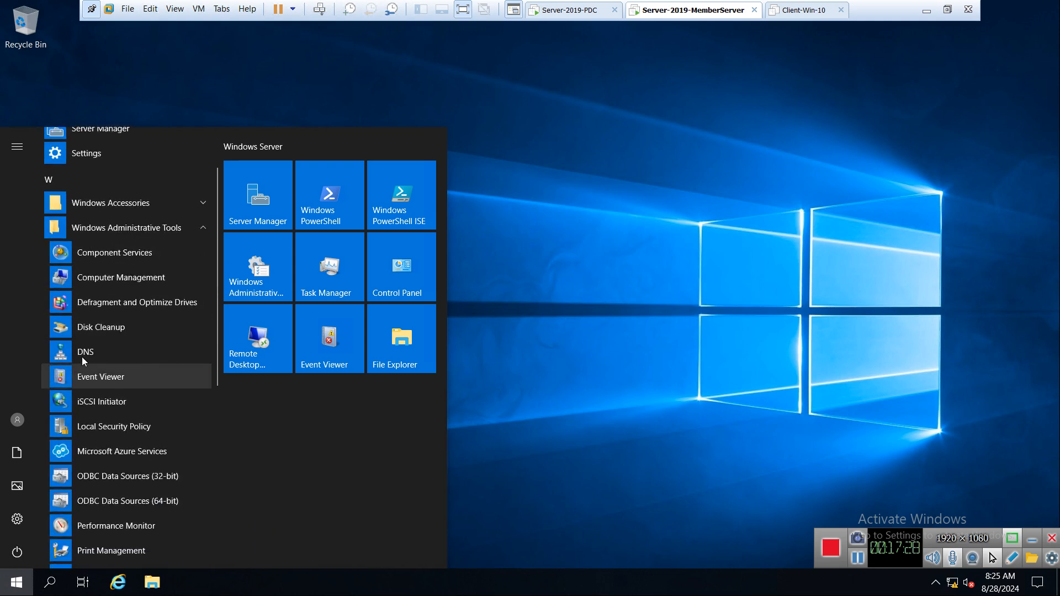
pyautogui.click(125, 352)
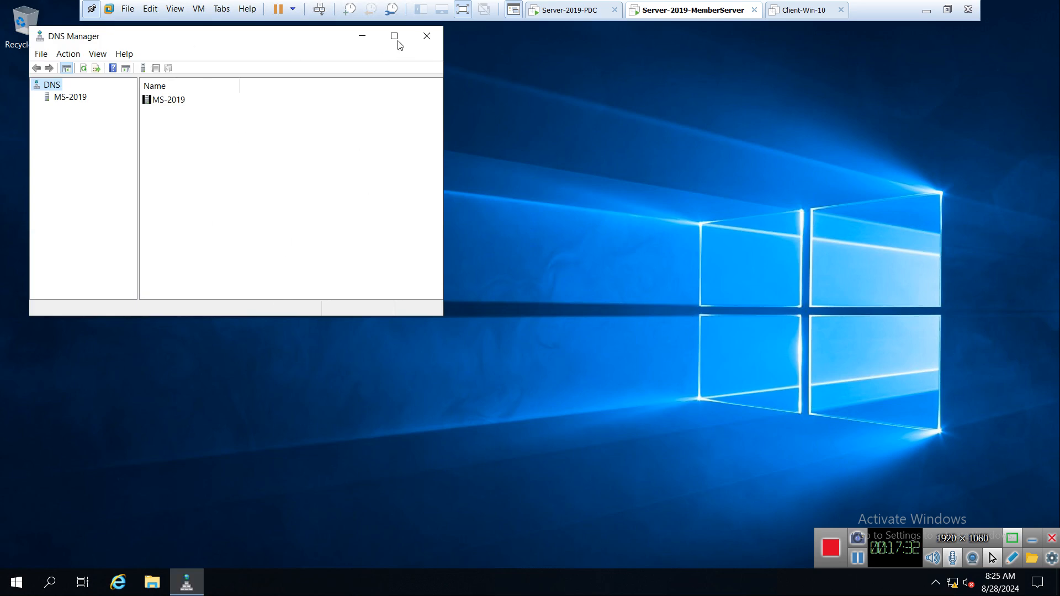
pyautogui.click(394, 36)
# Expand MS-2019 to show its empty Forward Lookup Zones, widen the tree pane, and switch to the PDC.
pyautogui.click(44, 68)
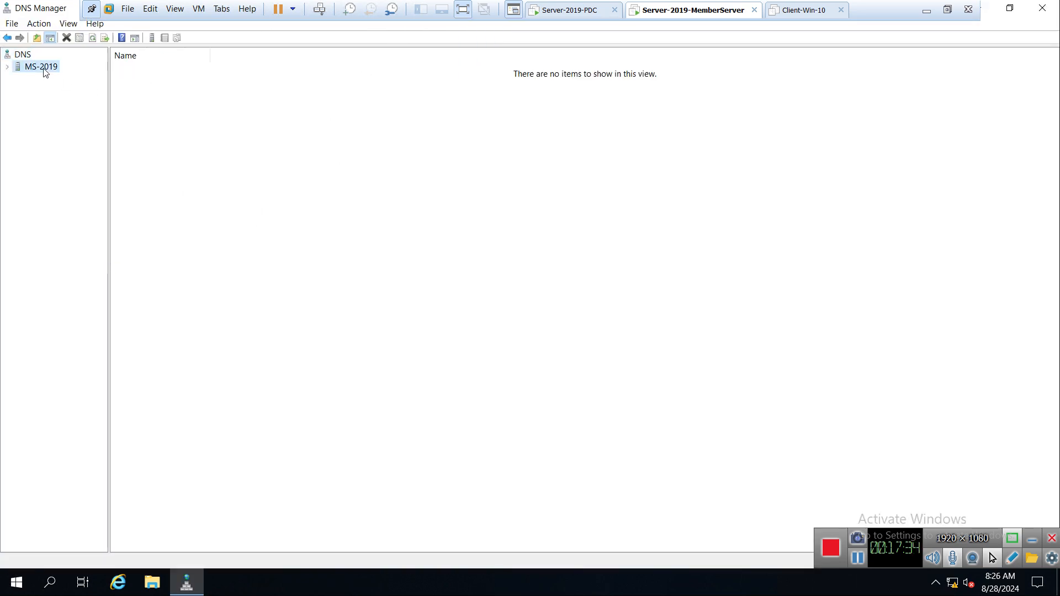
pyautogui.click(7, 68)
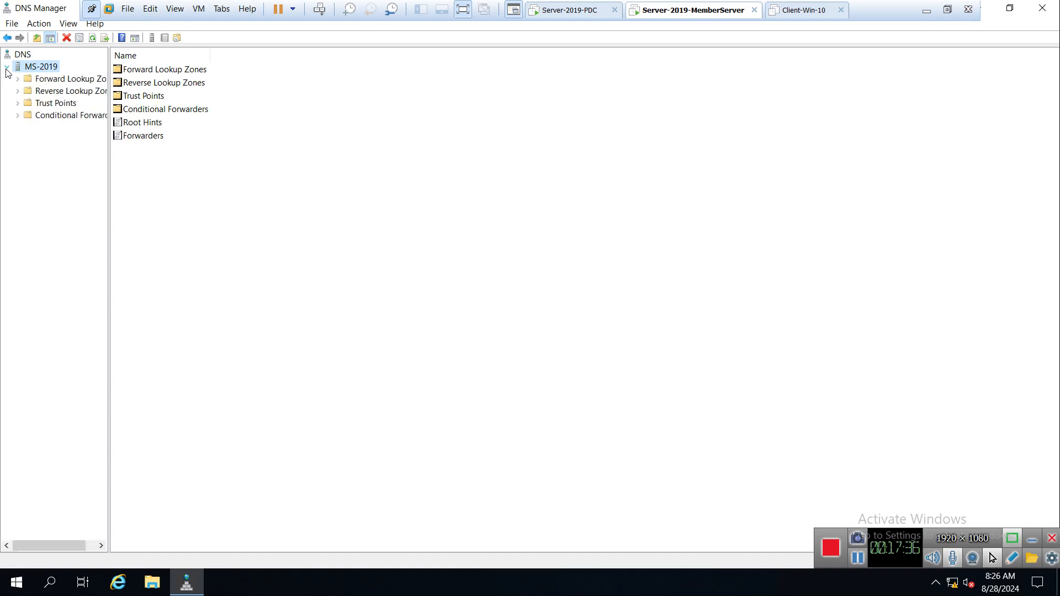
pyautogui.click(45, 79)
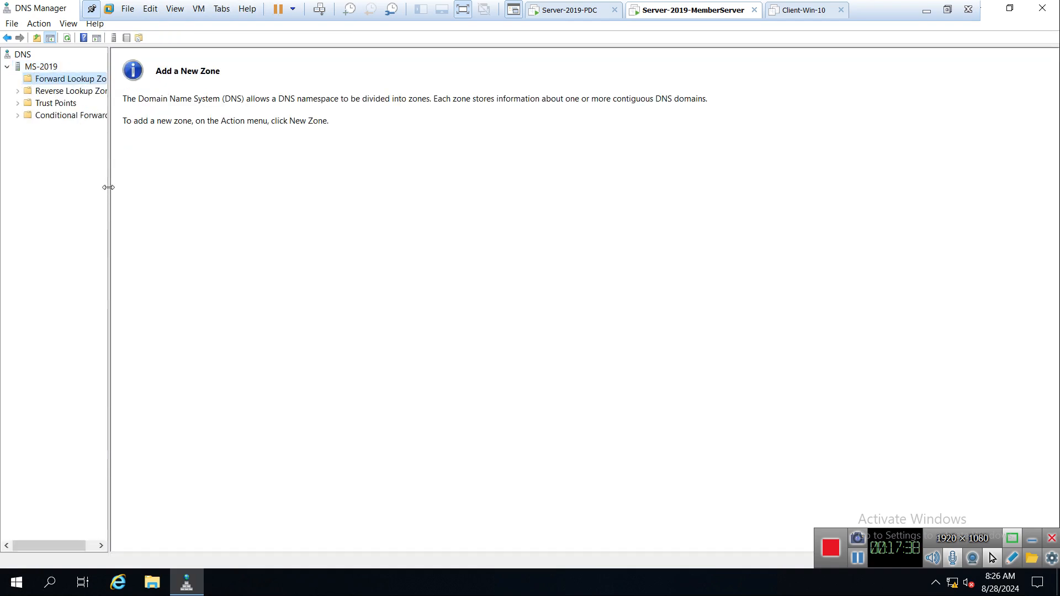
pyautogui.moveTo(108, 187); pyautogui.dragTo(242, 187)
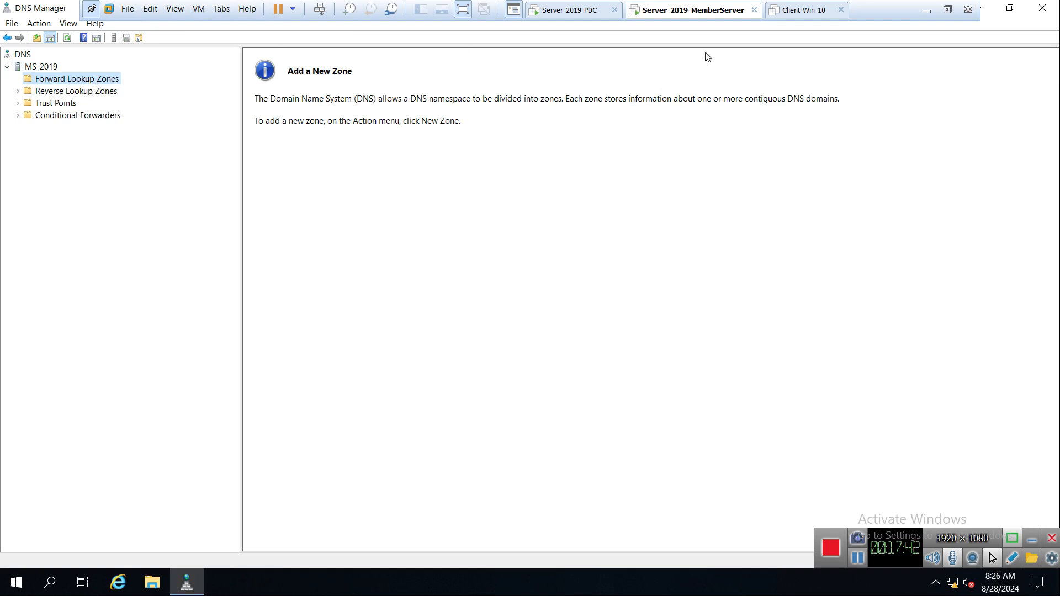
pyautogui.click(562, 9)
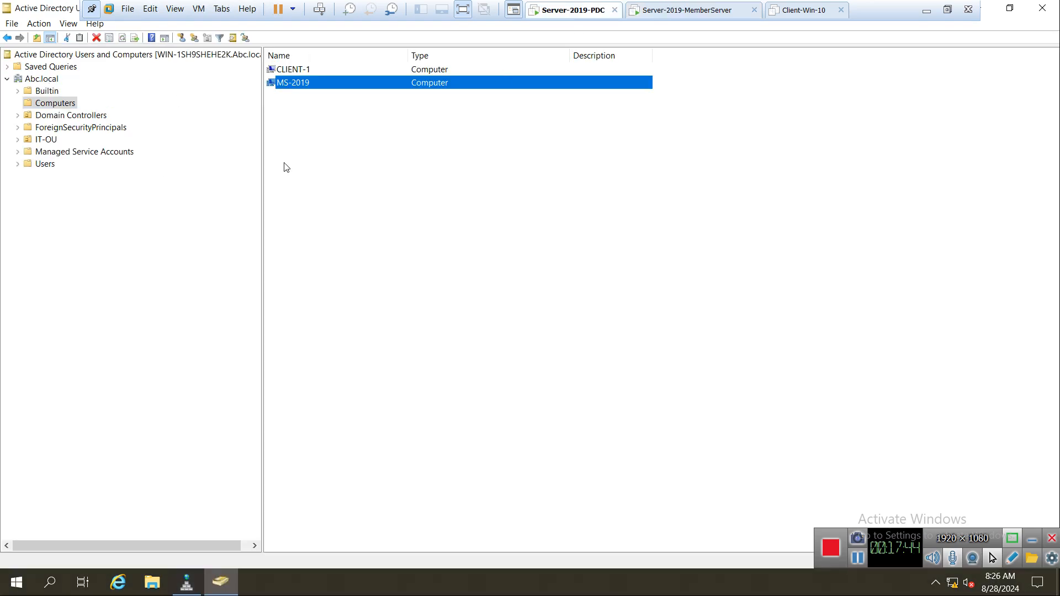
# Review the PDC's Abc.local records in DNS Manager, then return to the member server VM.
pyautogui.click(187, 582)
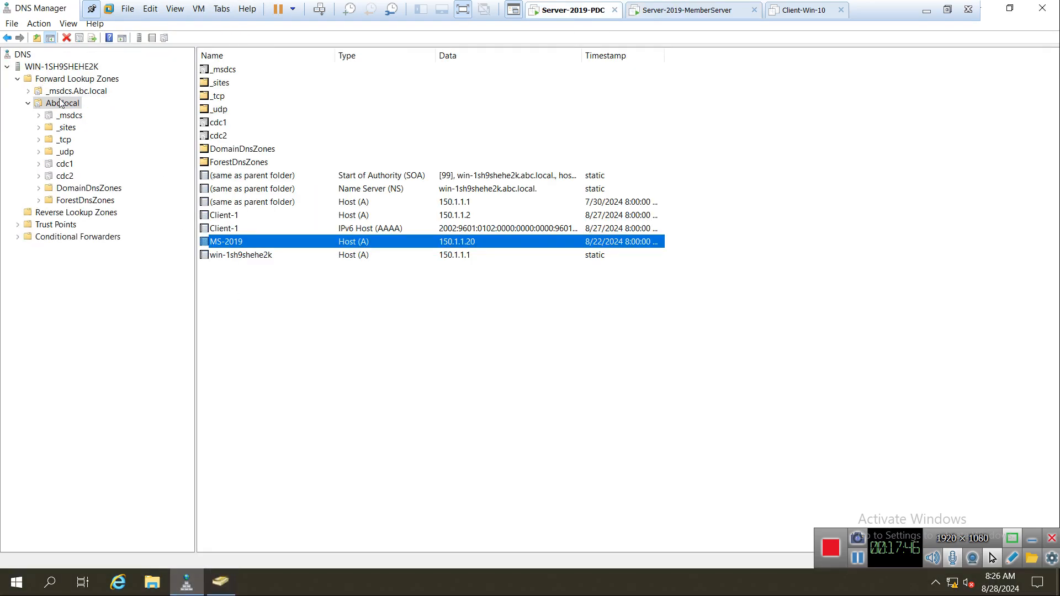
pyautogui.click(658, 11)
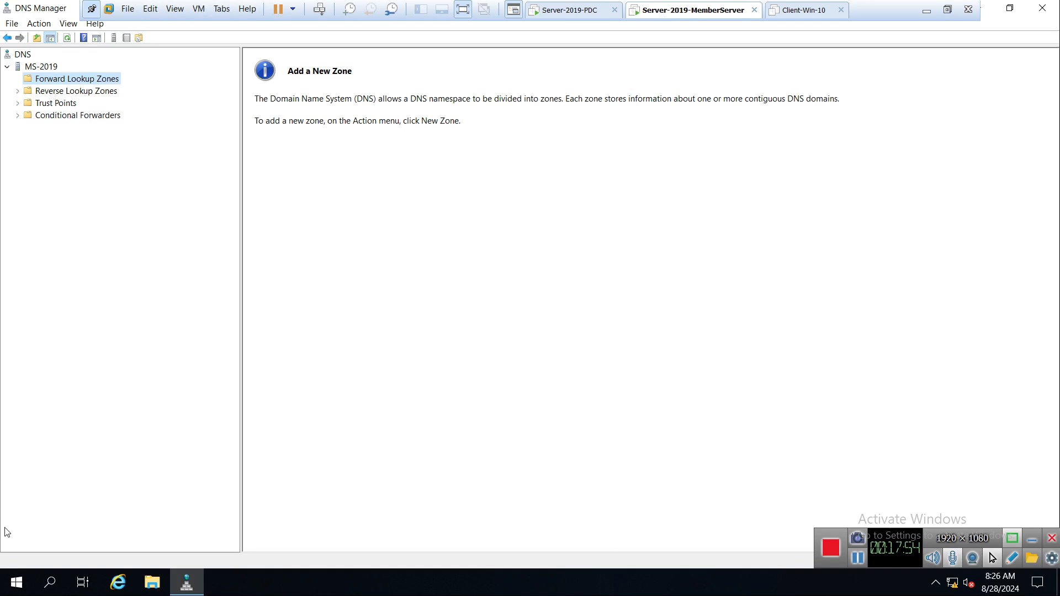
# From MS-2019, ping abc.local in Command Prompt, confirm replies from 150.1.1.1, then close it.
pyautogui.rightClick(15, 584)
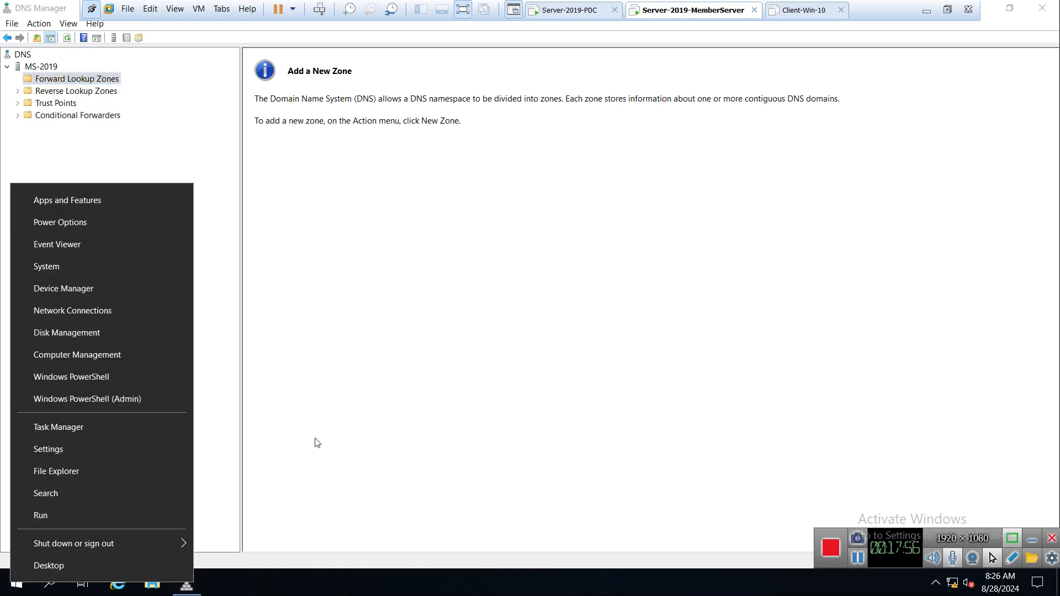
pyautogui.click(315, 440)
pyautogui.rightClick(11, 584)
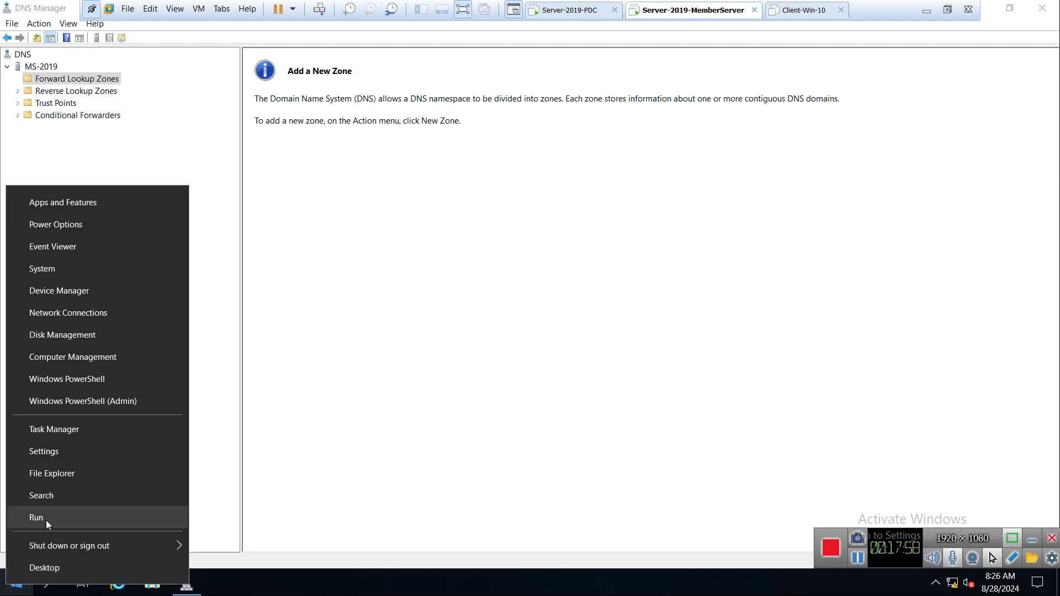
pyautogui.click(45, 519)
pyautogui.write('cmd')
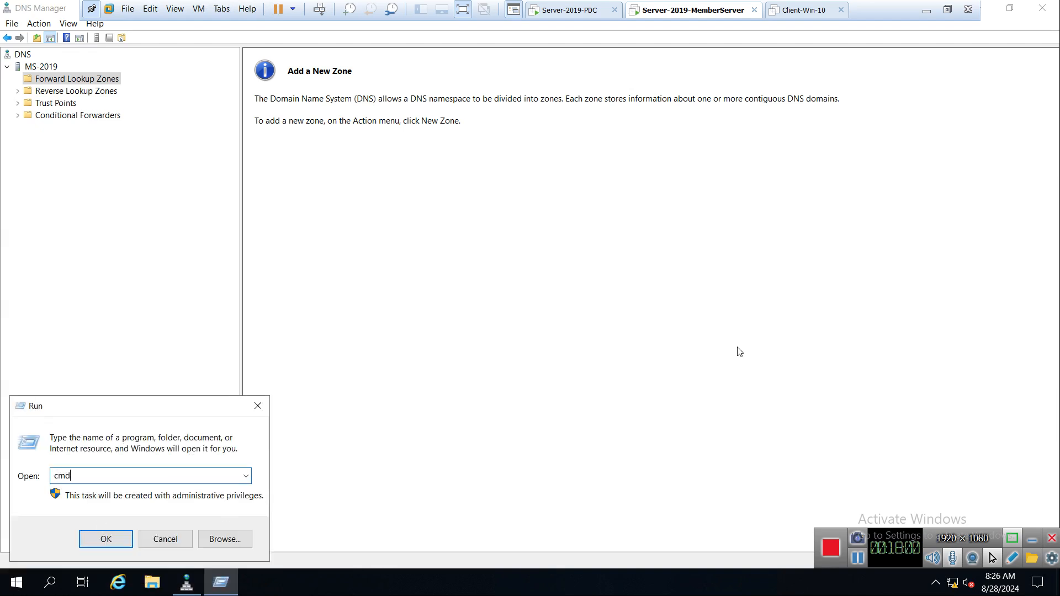
pyautogui.press('Return')
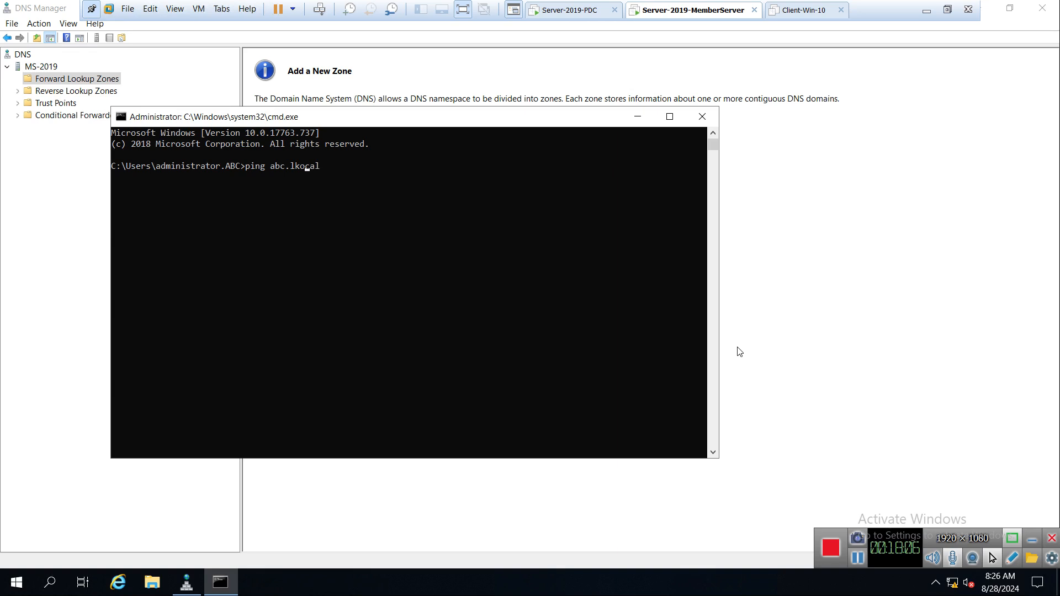
pyautogui.press('BackSpace')
pyautogui.press('Return')
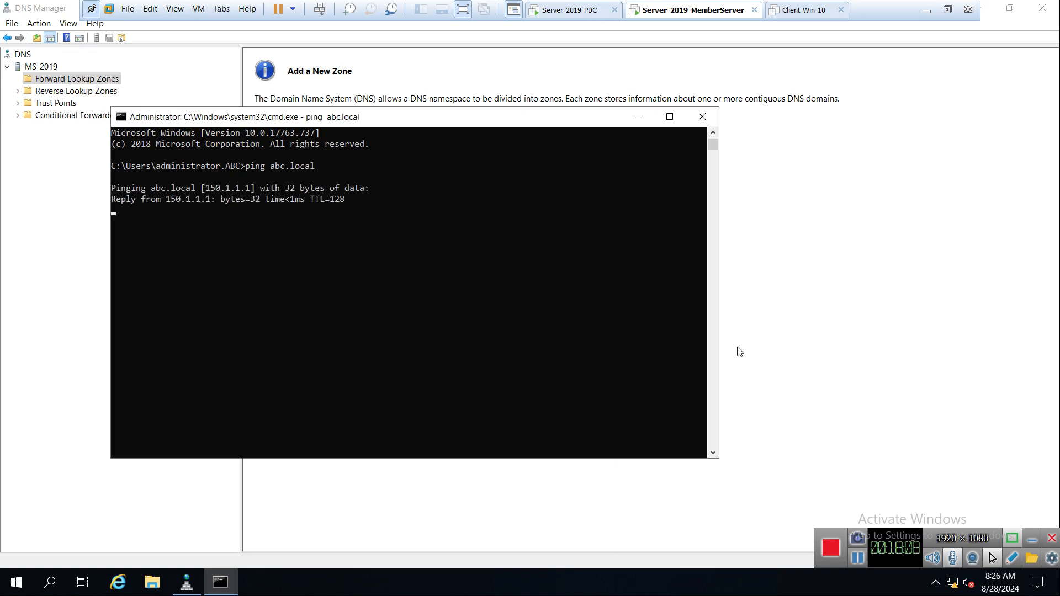
pyautogui.click(701, 117)
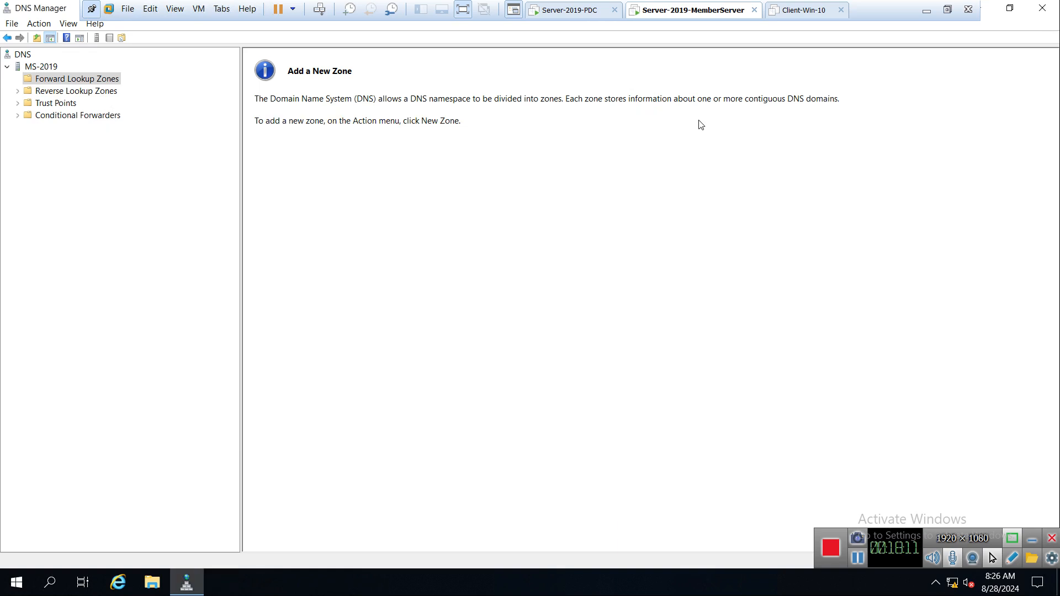
# Start a new forward lookup zone and choose the Secondary zone type.
pyautogui.rightClick(50, 78)
pyautogui.click(83, 86)
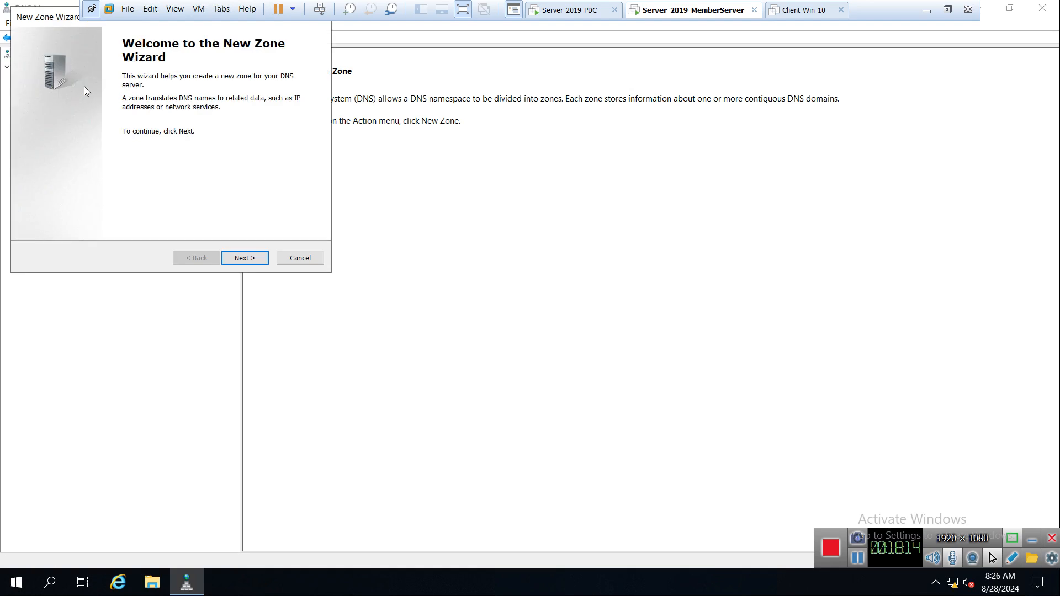
pyautogui.moveTo(57, 19); pyautogui.dragTo(179, 96)
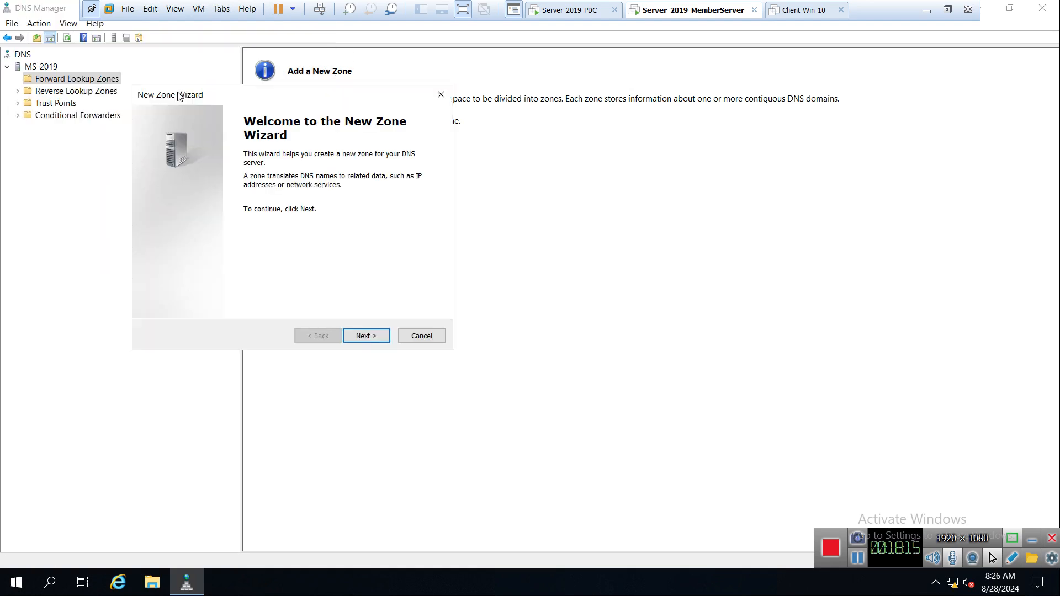
pyautogui.click(367, 337)
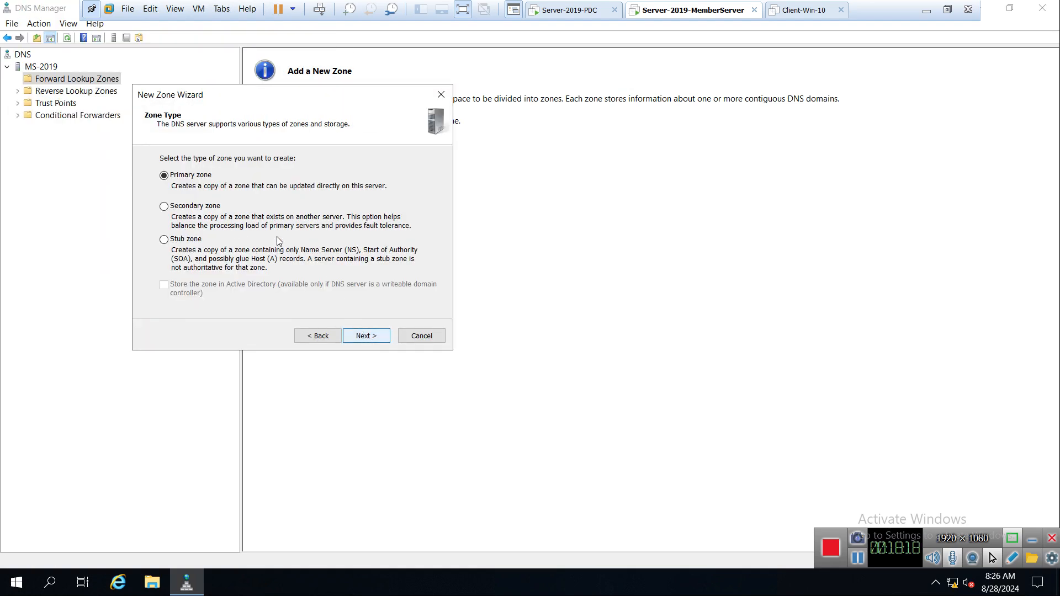
pyautogui.click(197, 209)
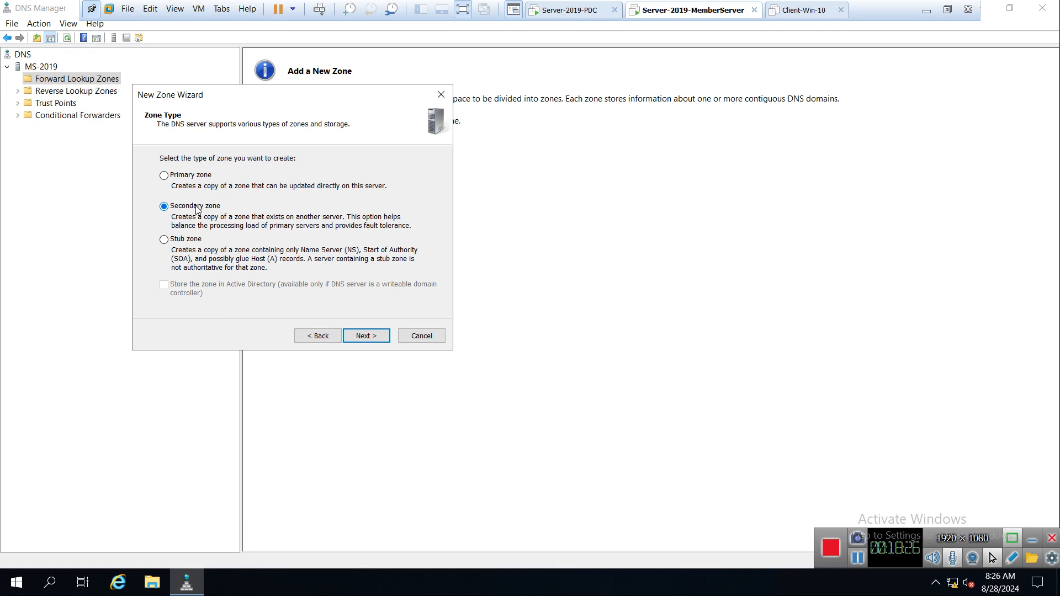
pyautogui.click(358, 336)
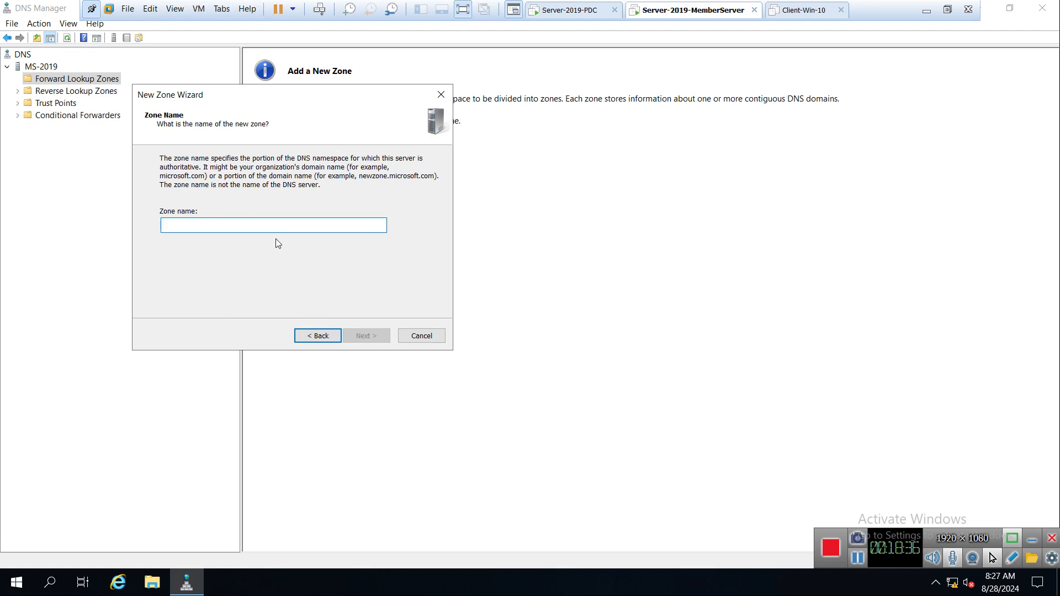
# Name the zone Abc.local, add master server 150.1.1.1, and finish the wizard.
pyautogui.write('Abc')
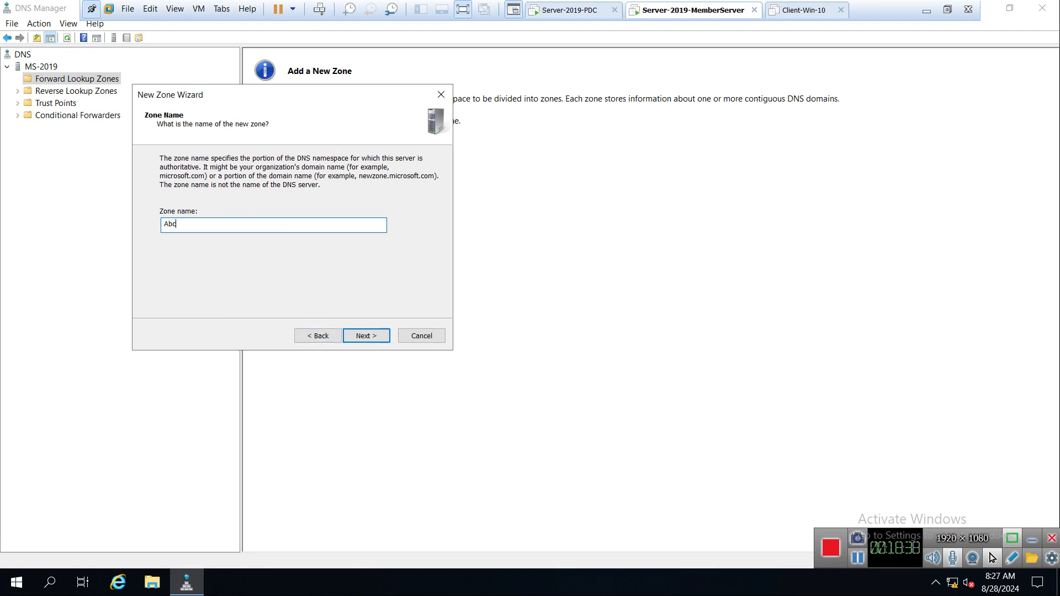
pyautogui.write('.lovc')
pyautogui.write('=')
pyautogui.press('BackSpace')
pyautogui.press('BackSpace')
pyautogui.press('BackSpace')
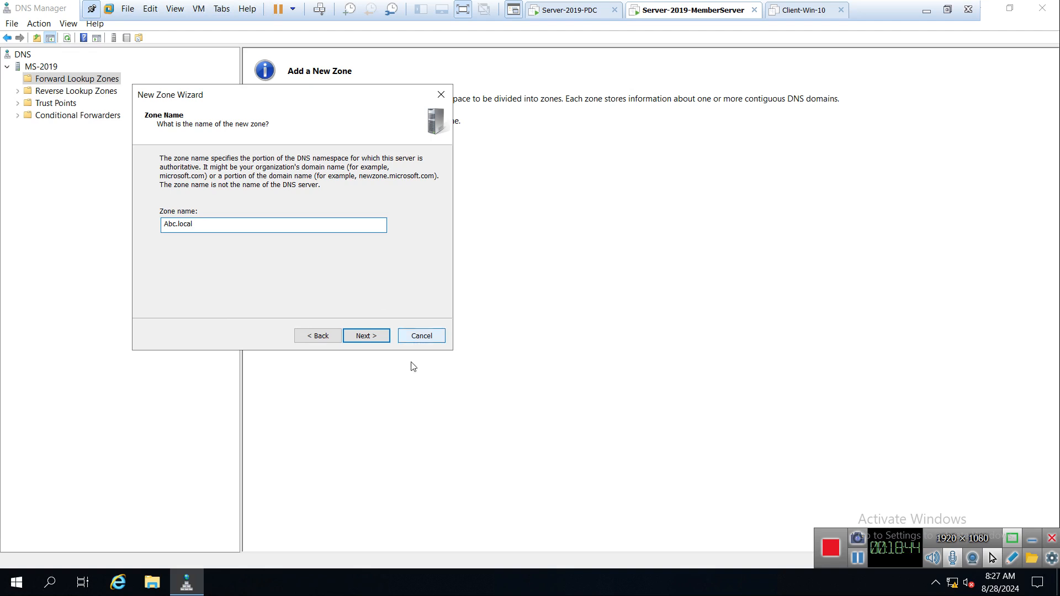
pyautogui.click(362, 336)
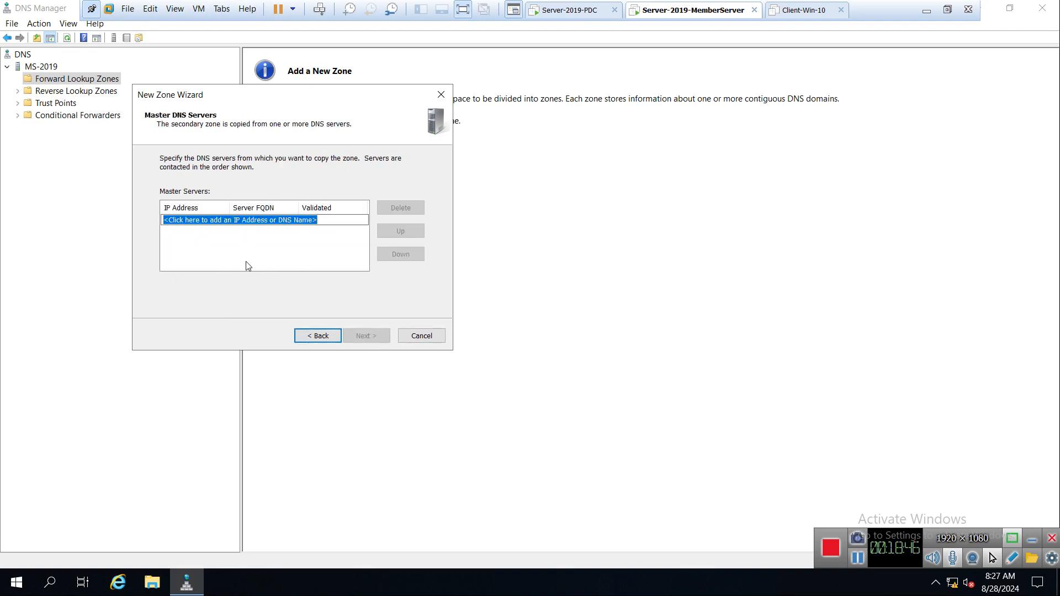
pyautogui.write('150.1.1.1')
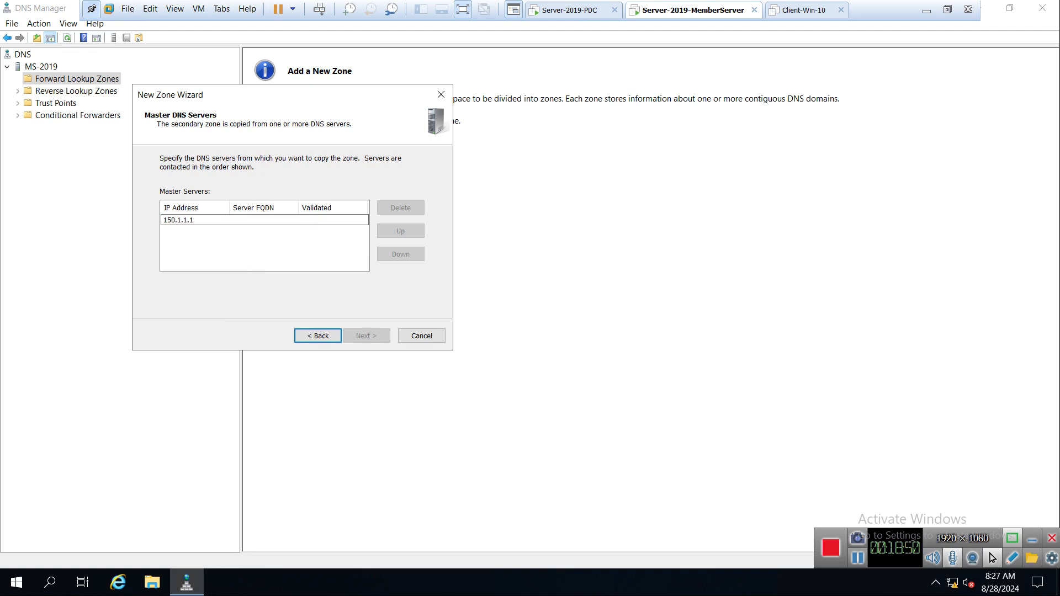
pyautogui.press('Return')
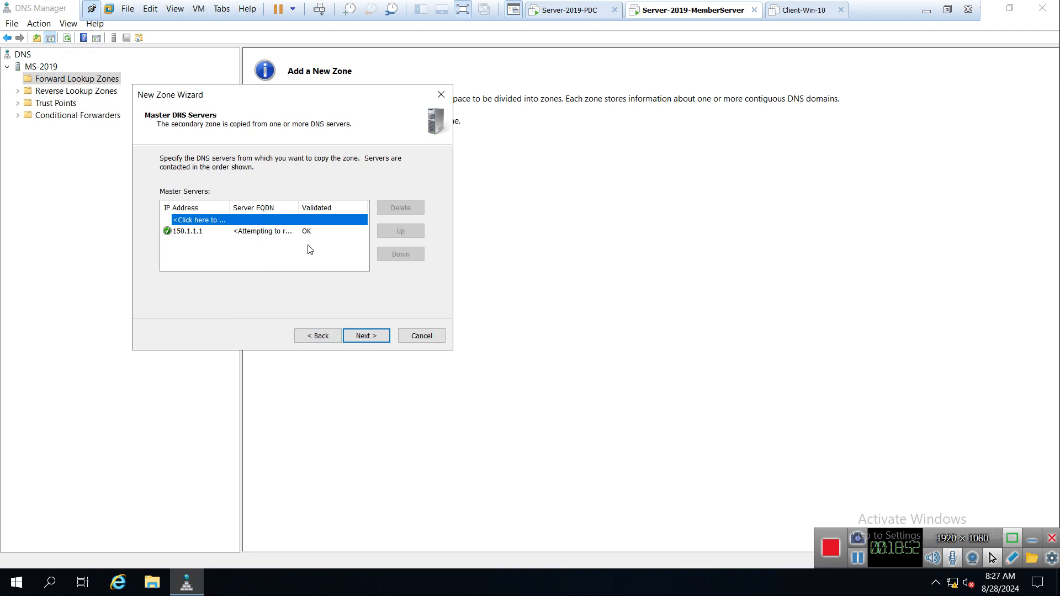
pyautogui.click(363, 341)
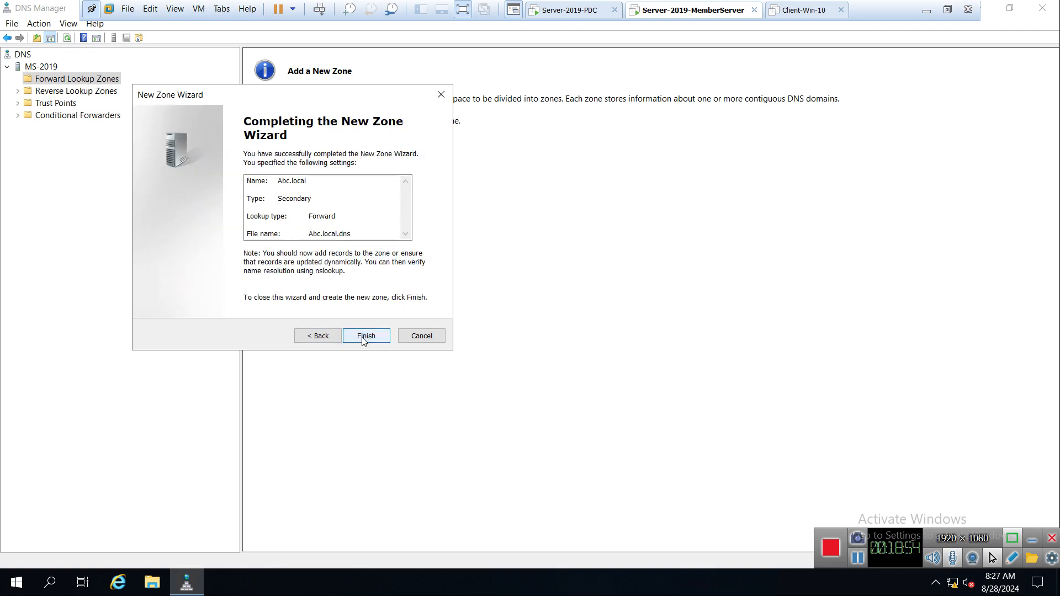
pyautogui.click(365, 336)
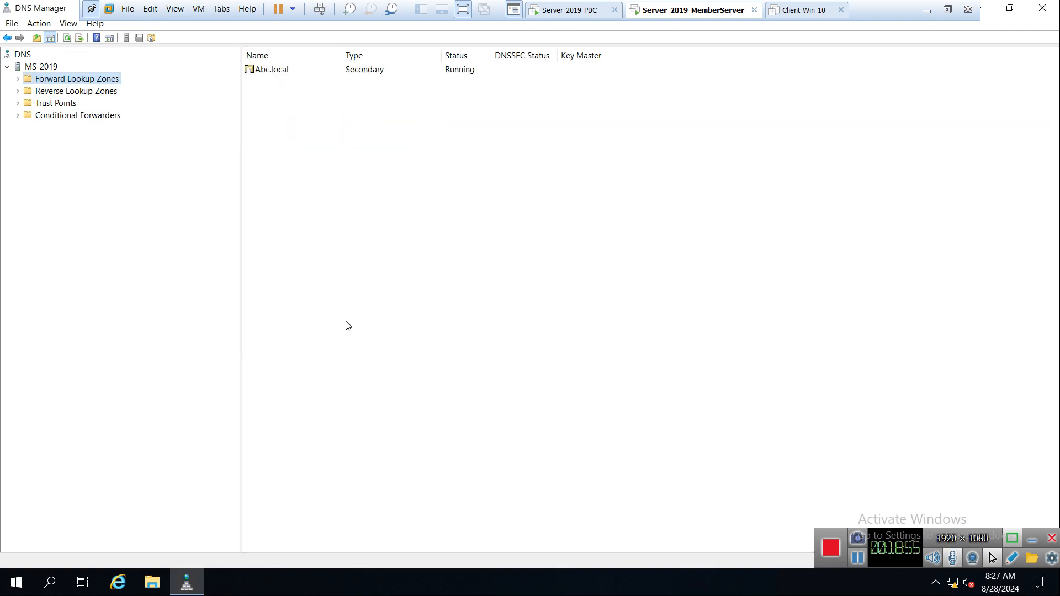
# Select the Abc.local zone and run Transfer from Master.
pyautogui.click(18, 80)
pyautogui.click(54, 92)
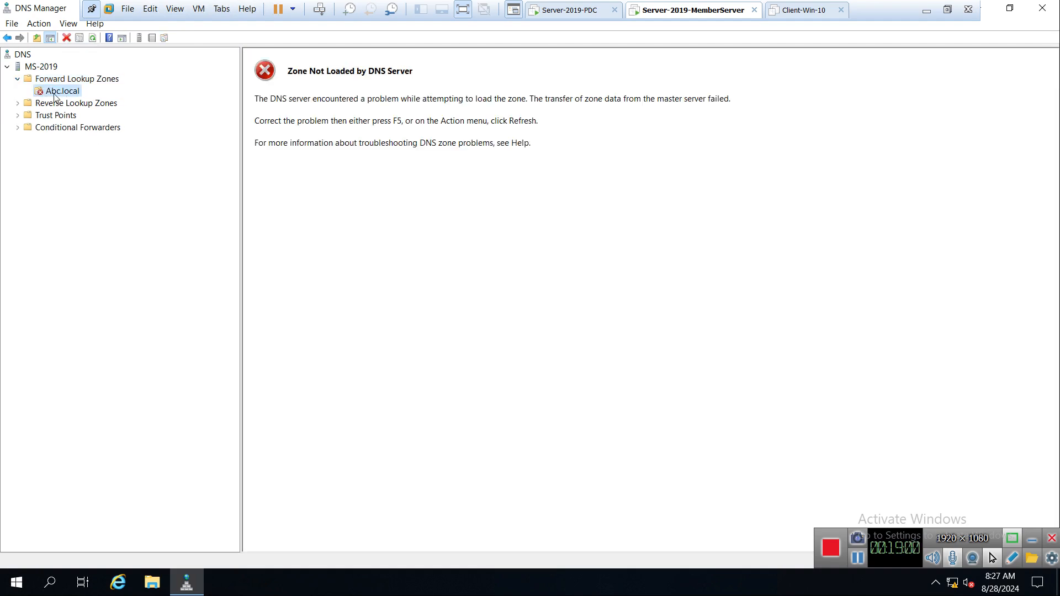
pyautogui.rightClick(54, 94)
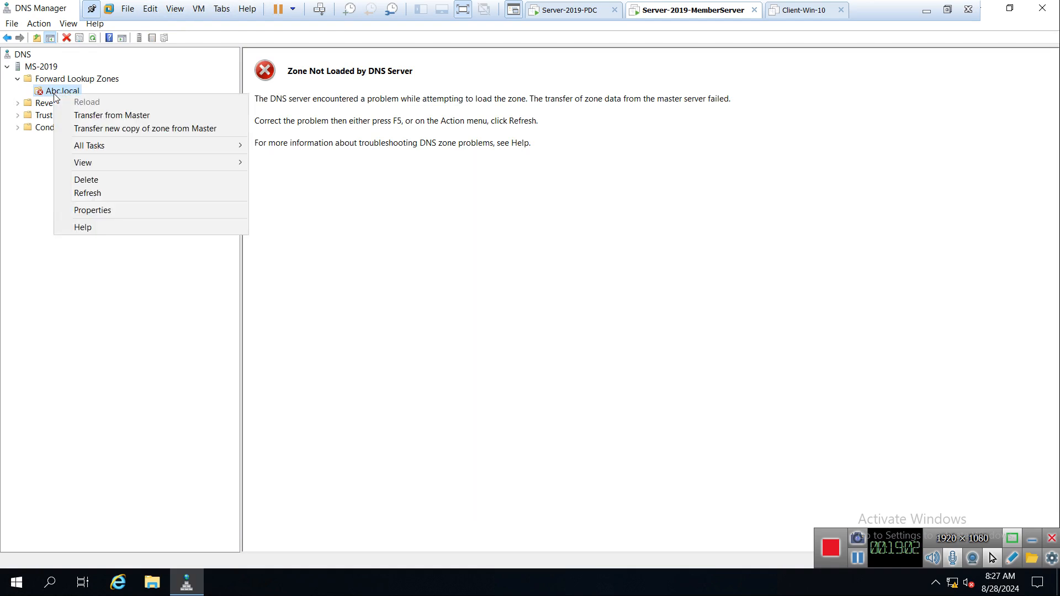
pyautogui.click(126, 121)
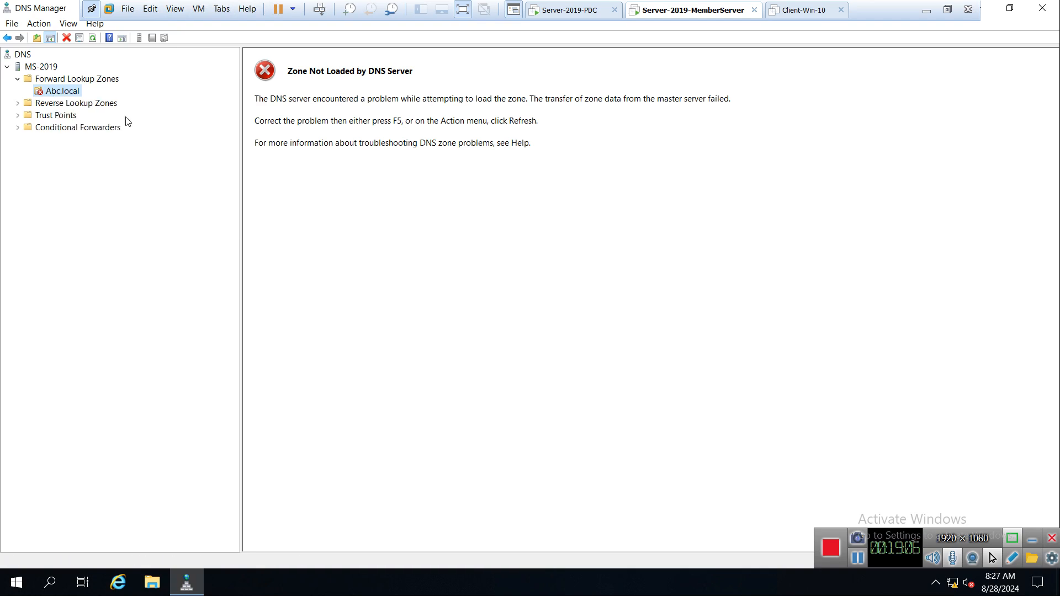
pyautogui.rightClick(56, 90)
pyautogui.click(186, 272)
pyautogui.rightClick(56, 90)
pyautogui.click(108, 263)
# Refresh Abc.local, widen the records pane, and expand the zone to show MS-2019 at 150.1.1.20.
pyautogui.click(92, 38)
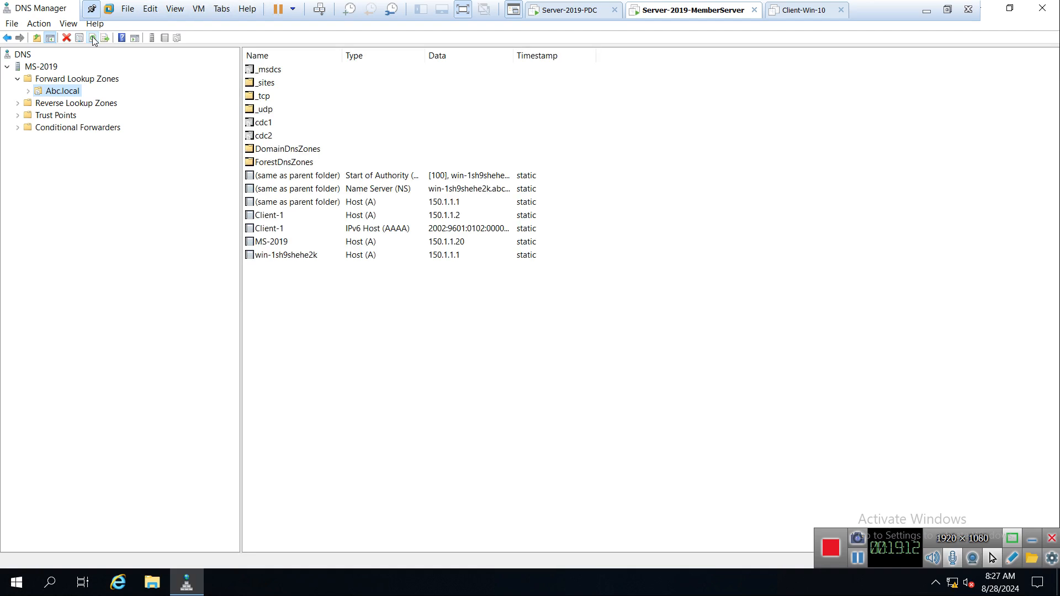
pyautogui.click(92, 38)
pyautogui.moveTo(240, 289); pyautogui.dragTo(177, 284)
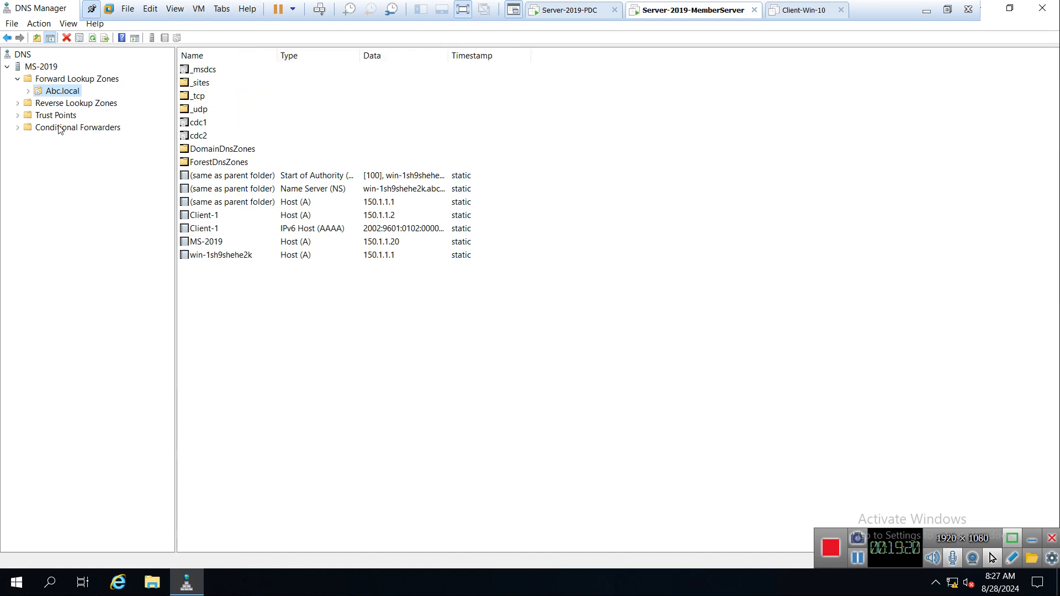
pyautogui.click(28, 92)
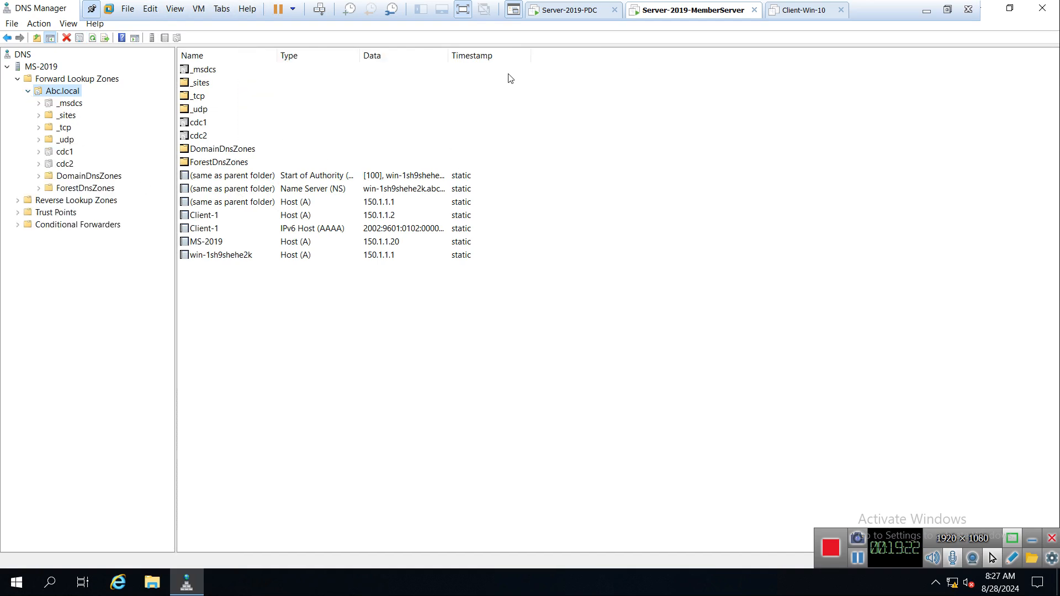
pyautogui.click(563, 13)
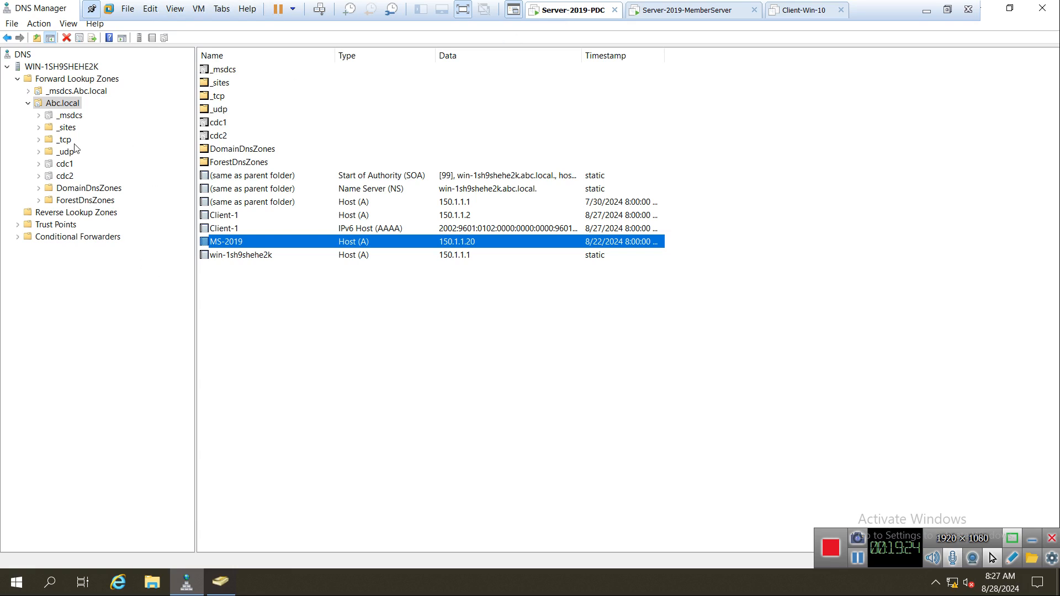
pyautogui.click(262, 255)
pyautogui.click(245, 241)
pyautogui.click(661, 12)
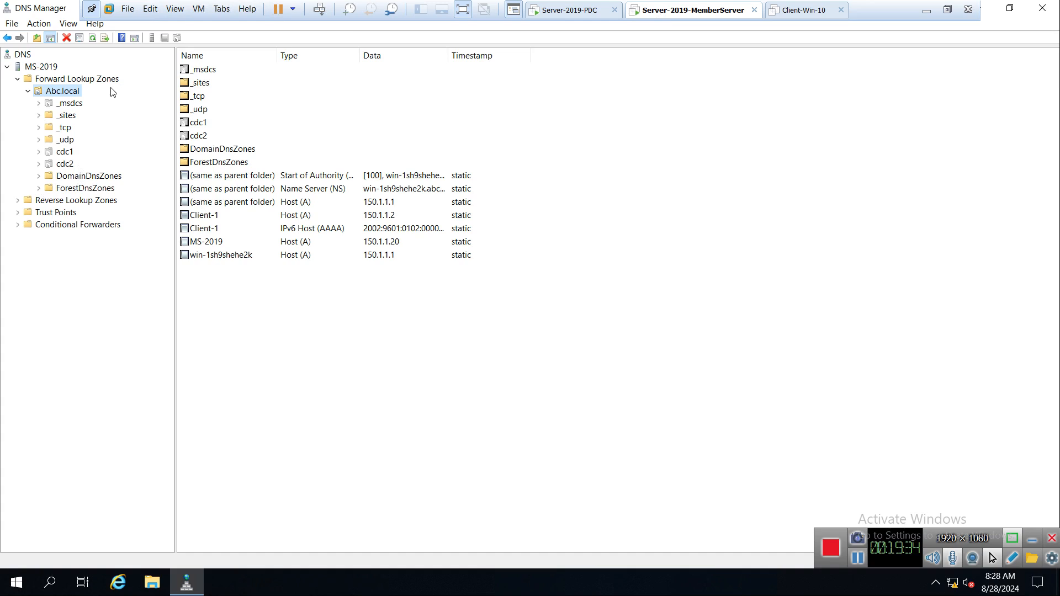
pyautogui.rightClick(54, 91)
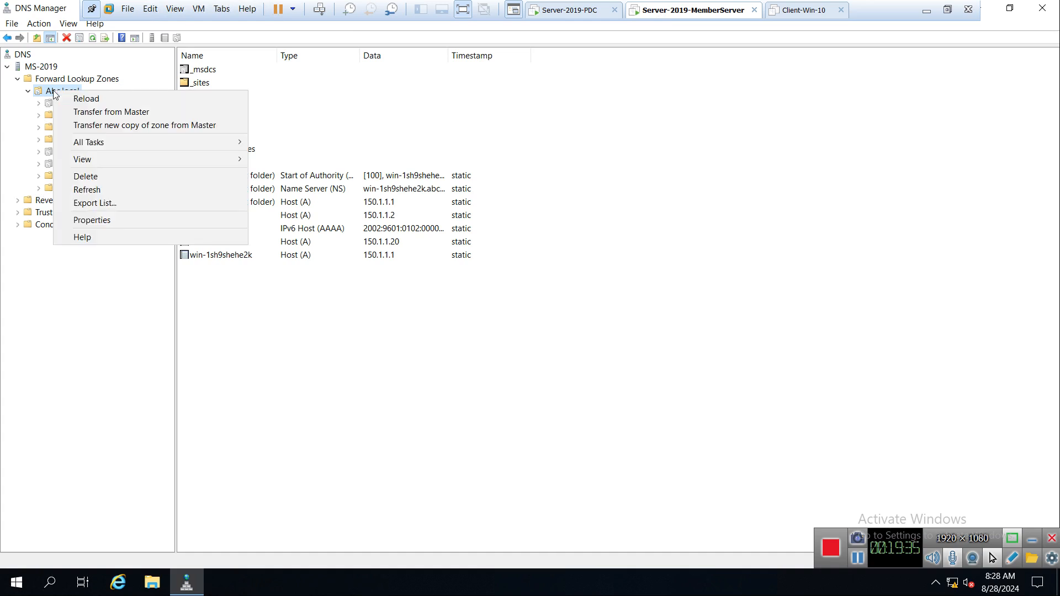
pyautogui.click(104, 222)
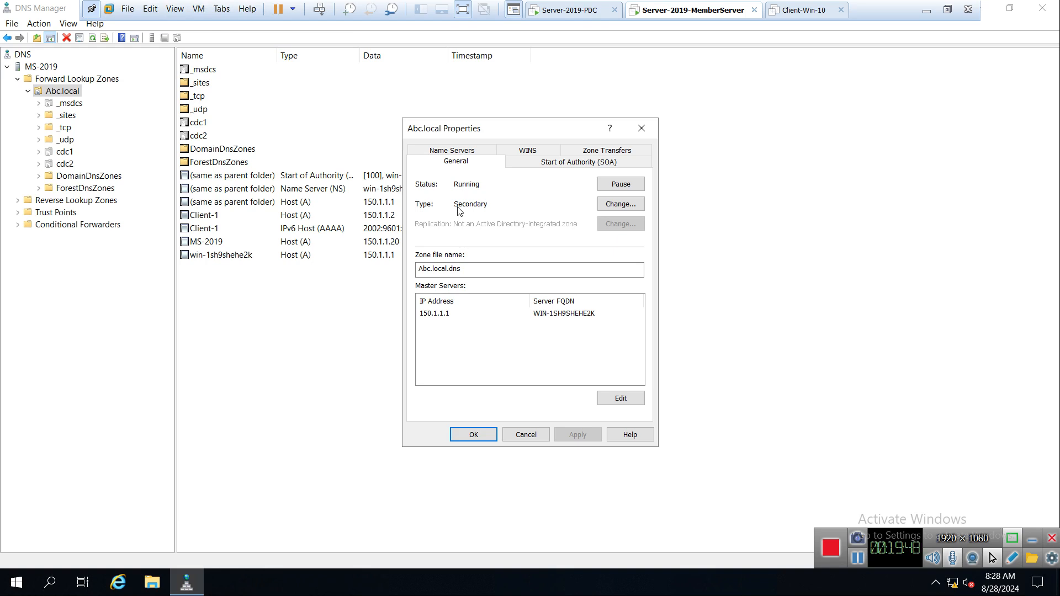
pyautogui.click(525, 435)
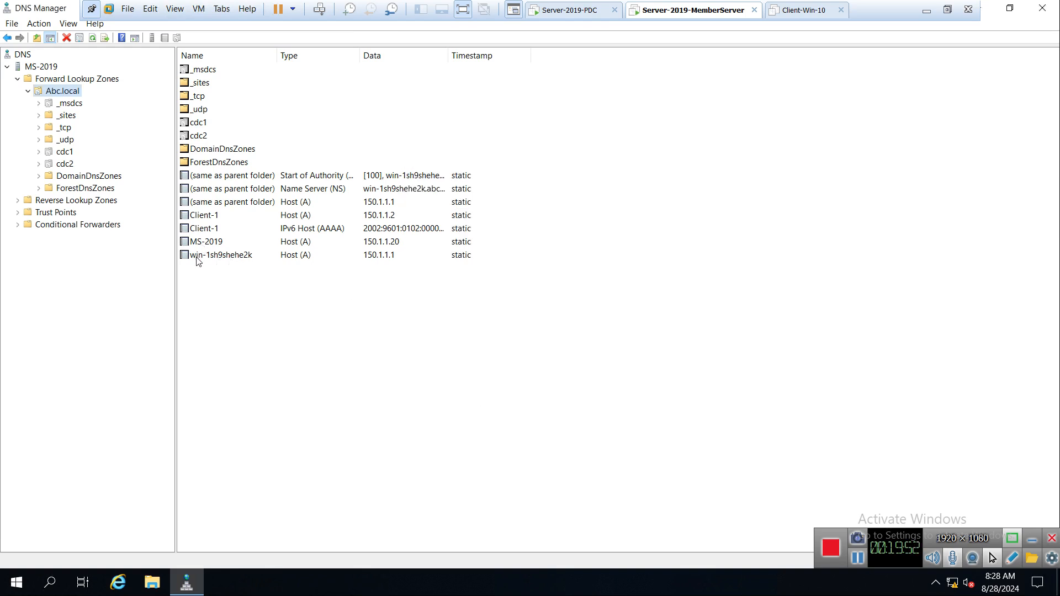
# Inspect the win-1sh9shehe2k and Client-1 IPv6 record properties across both servers without changes.
pyautogui.rightClick(200, 260)
pyautogui.click(248, 270)
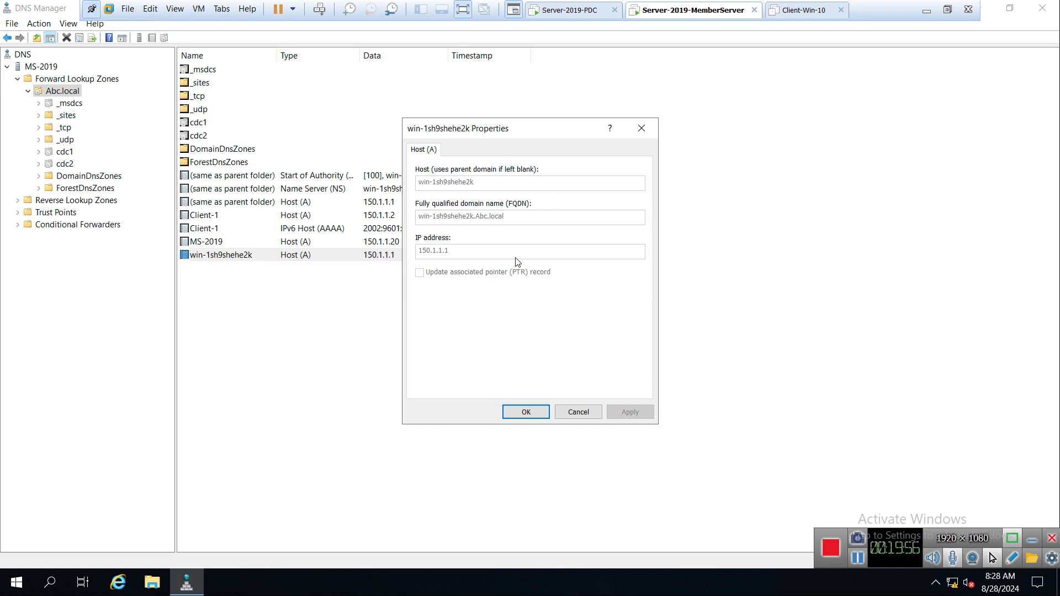
pyautogui.click(642, 128)
pyautogui.click(570, 13)
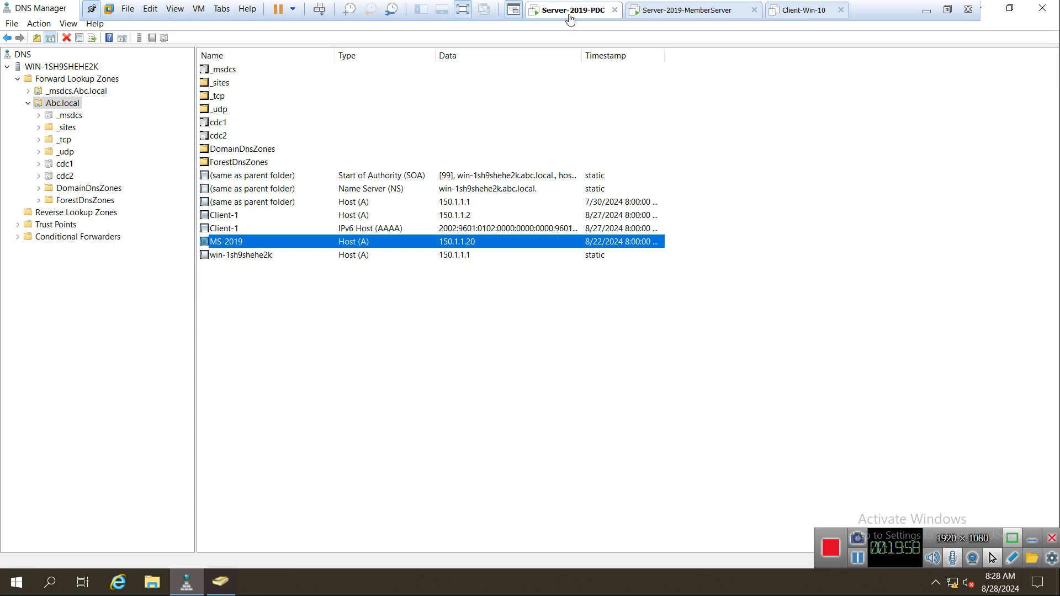
pyautogui.rightClick(230, 229)
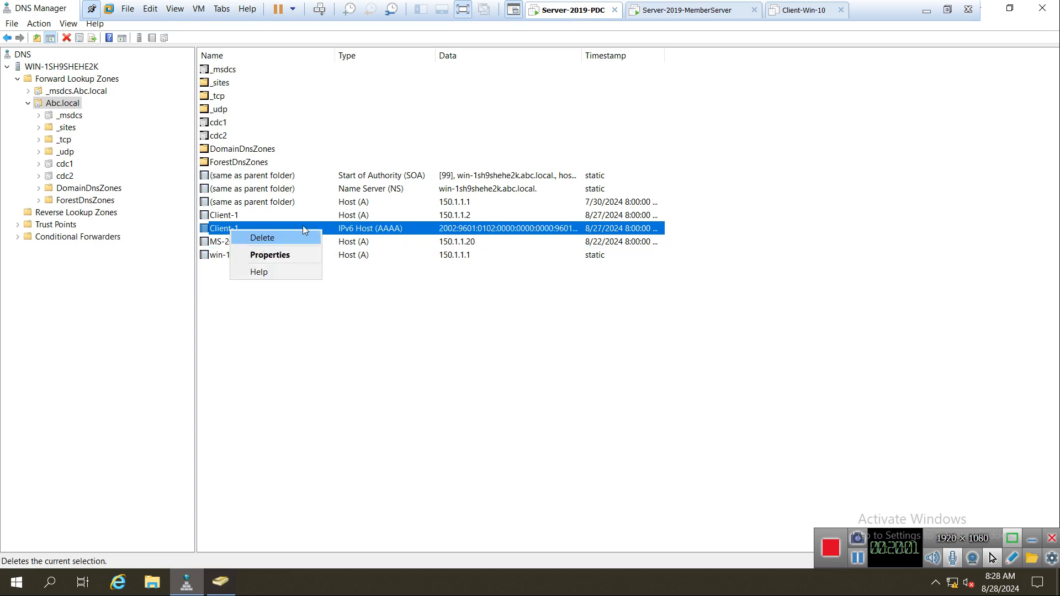
pyautogui.click(663, 10)
pyautogui.rightClick(207, 231)
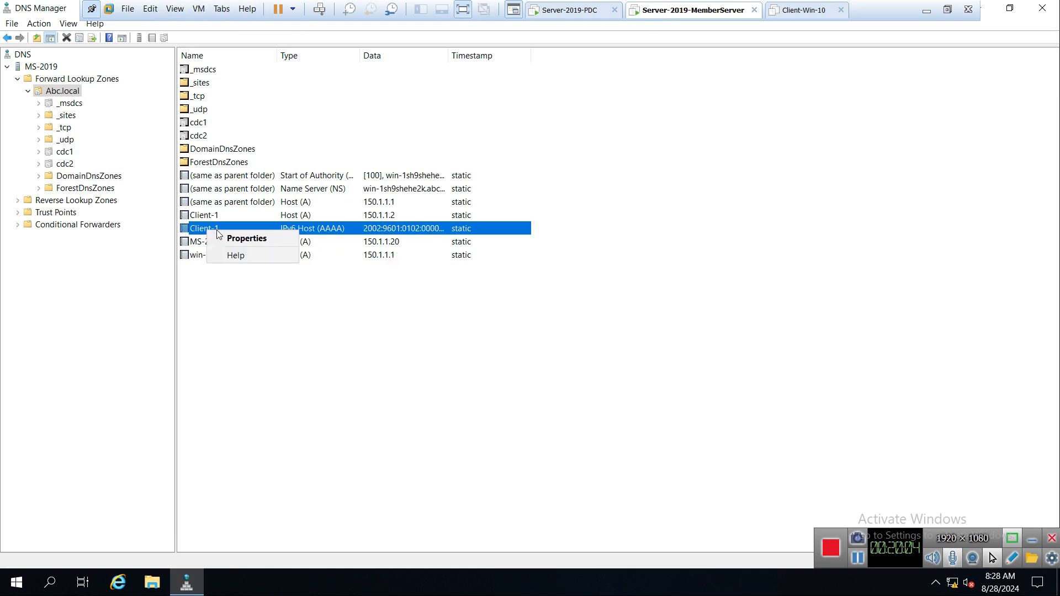
pyautogui.click(257, 239)
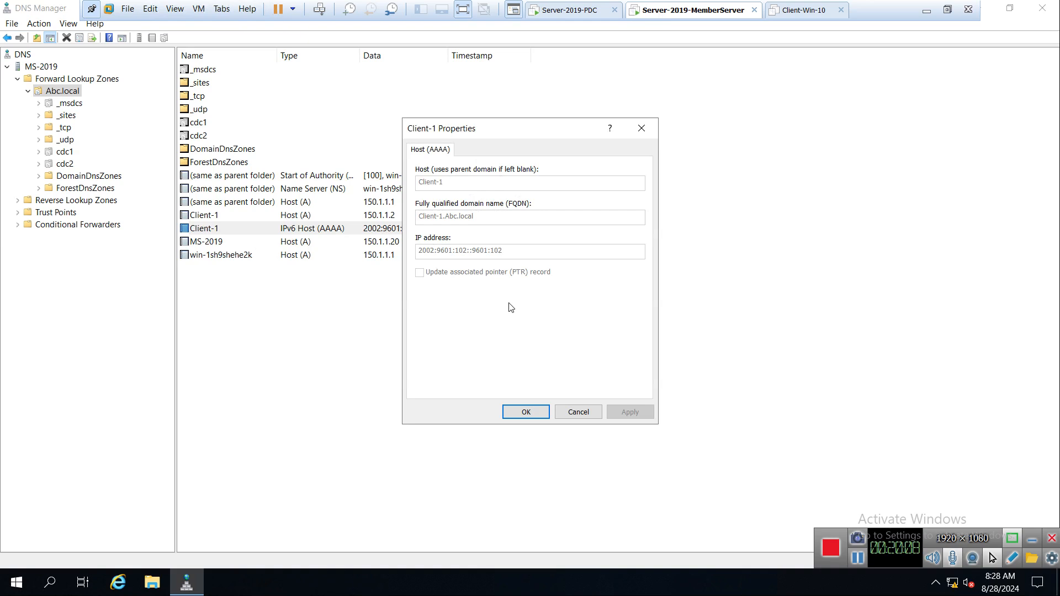
pyautogui.click(578, 413)
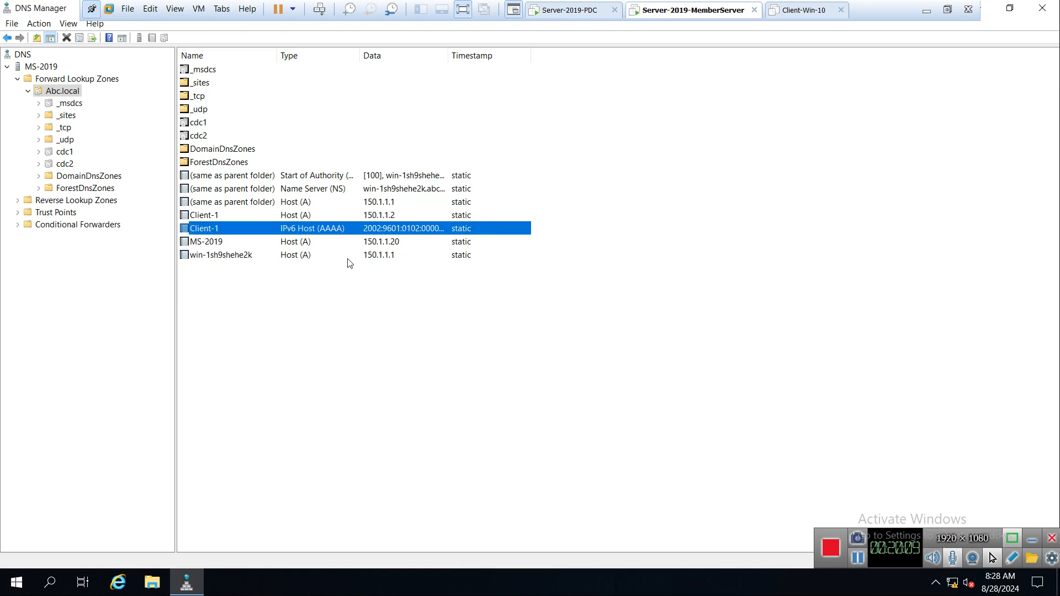
# Show the Abc.local zone's context menu on MS-2019 and the PDC, then dismiss it.
pyautogui.rightClick(51, 94)
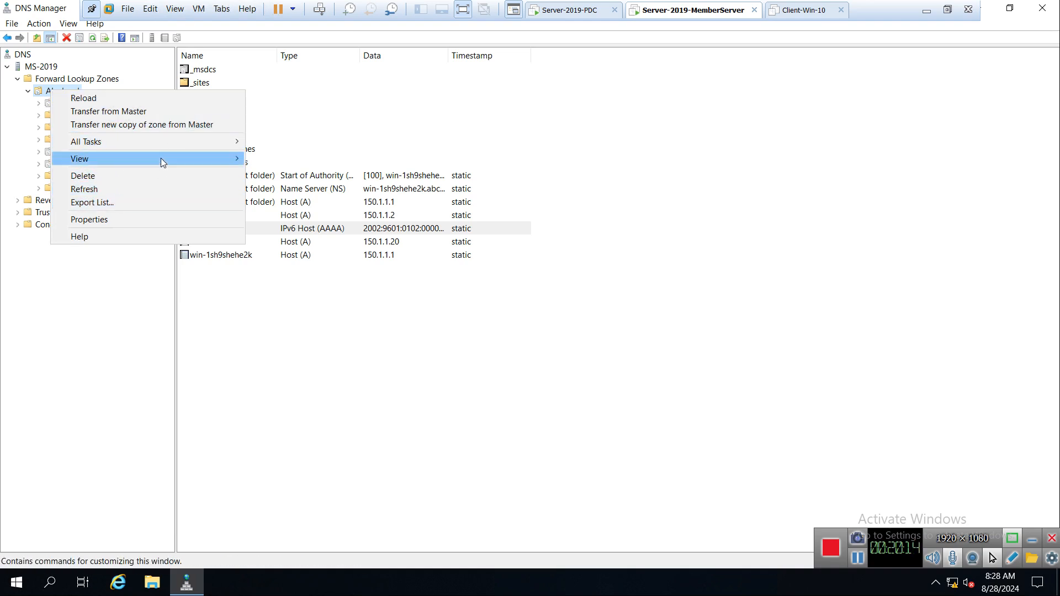
pyautogui.moveTo(161, 159)
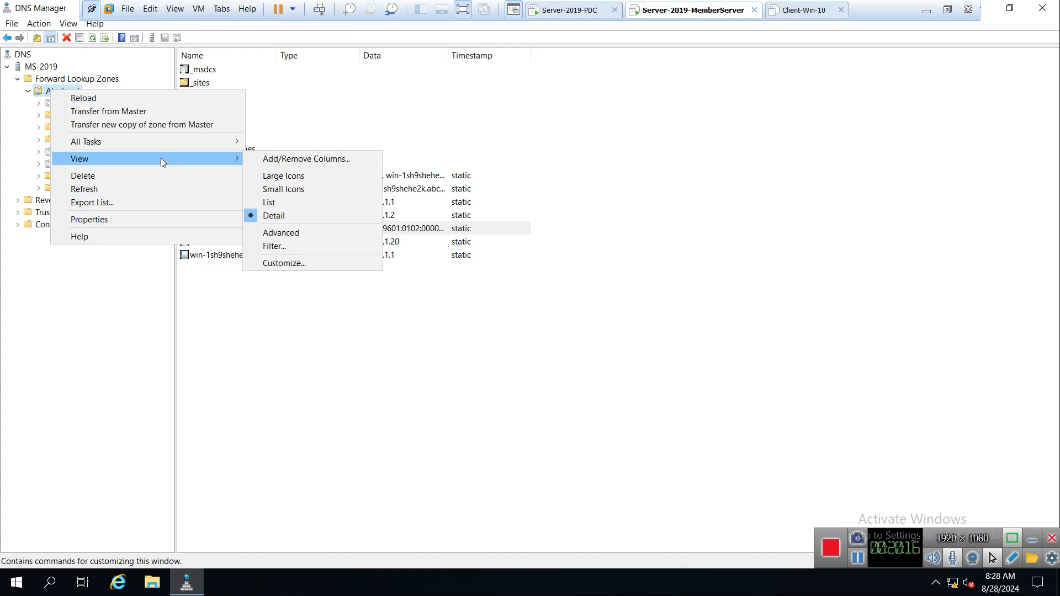
pyautogui.click(653, 228)
pyautogui.click(557, 10)
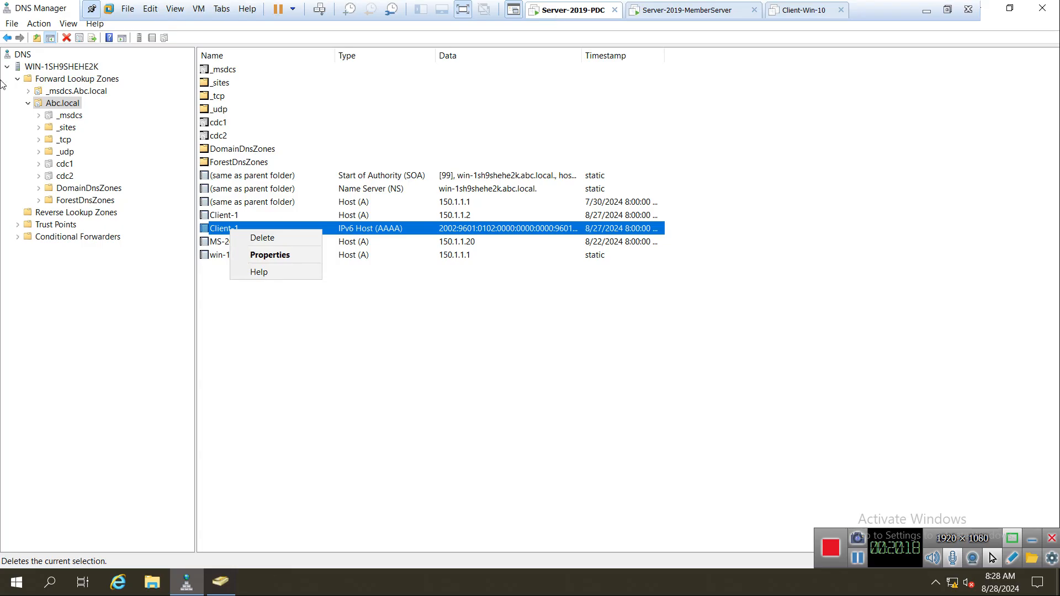
pyautogui.rightClick(46, 101)
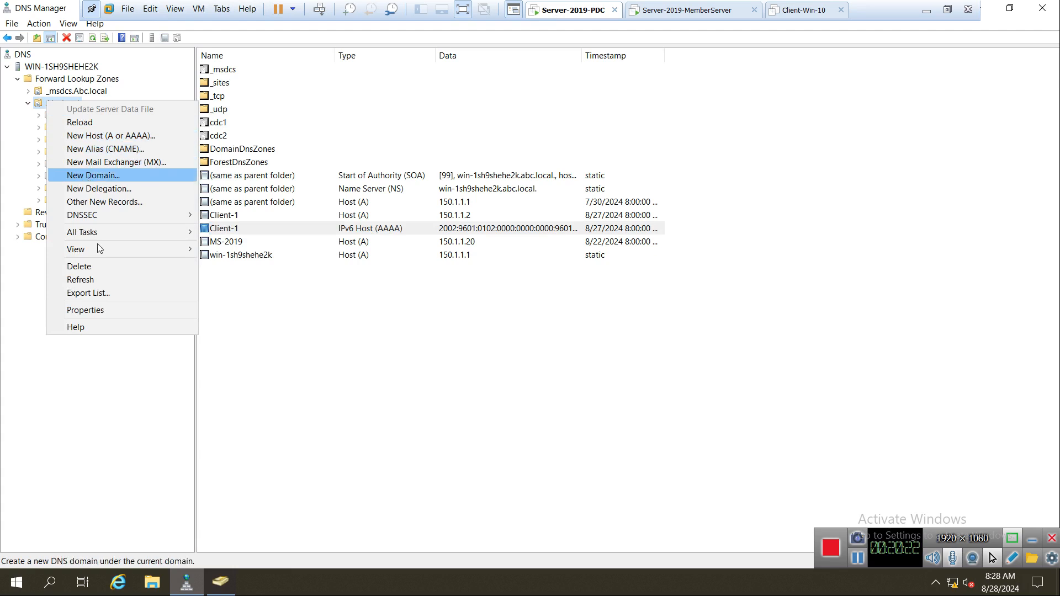
pyautogui.moveTo(105, 232)
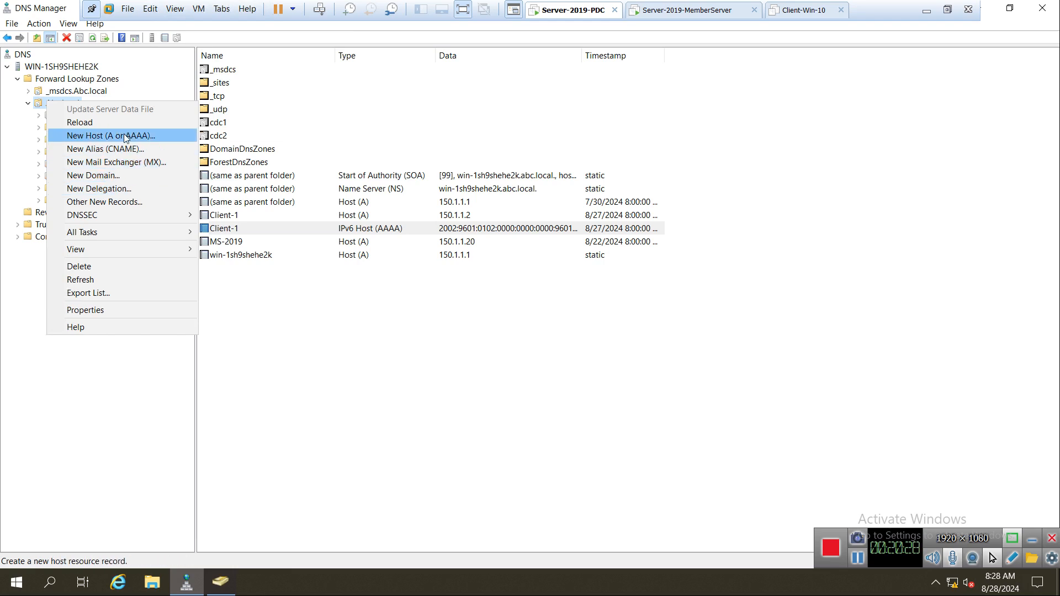
pyautogui.click(443, 381)
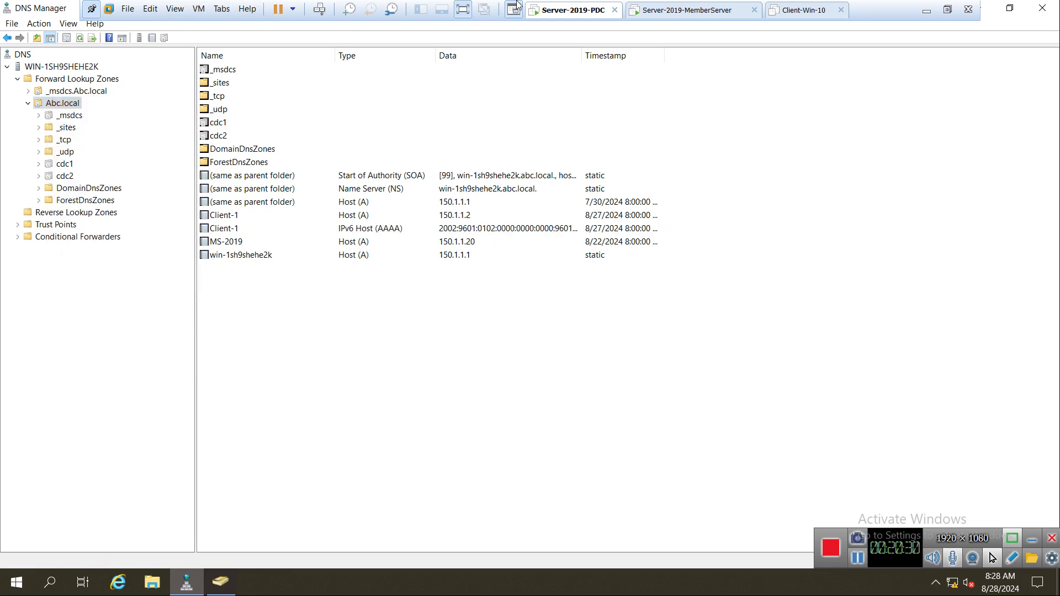
# On MS-2019, open the Abc.local zone's Properties.
pyautogui.click(676, 11)
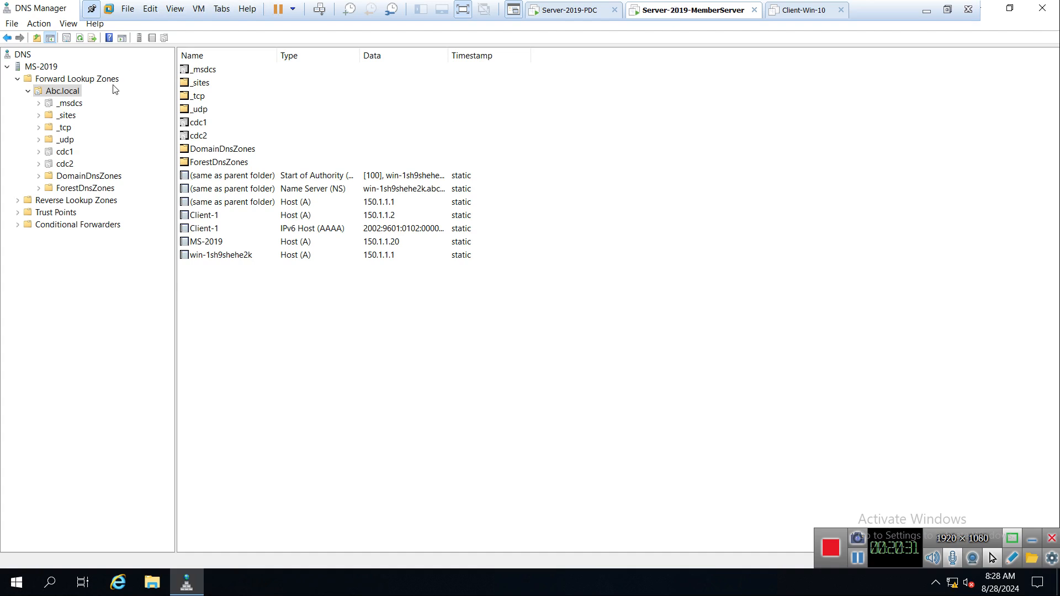
pyautogui.rightClick(57, 95)
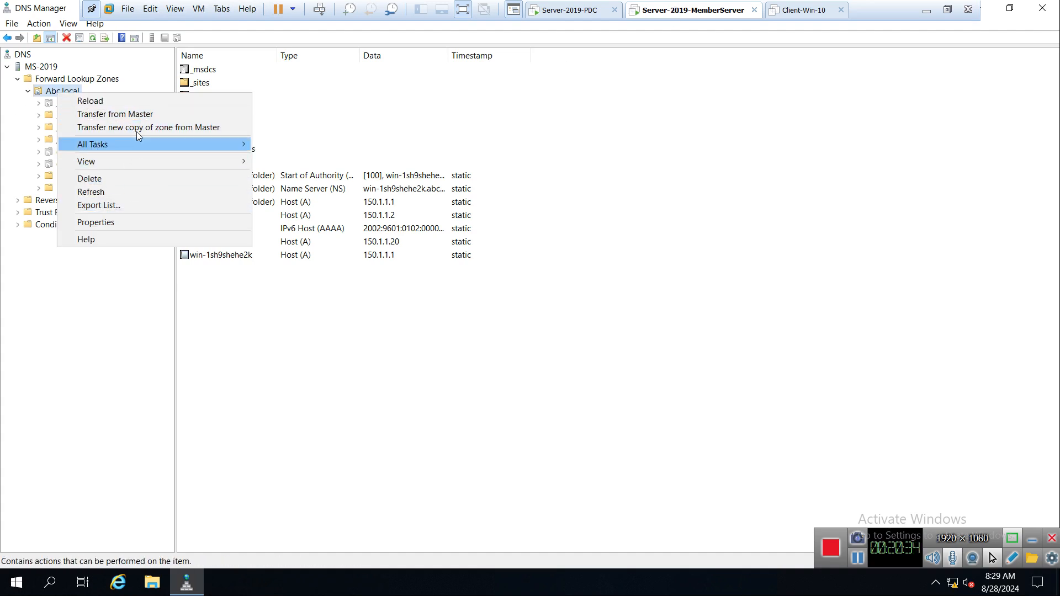
pyautogui.click(383, 291)
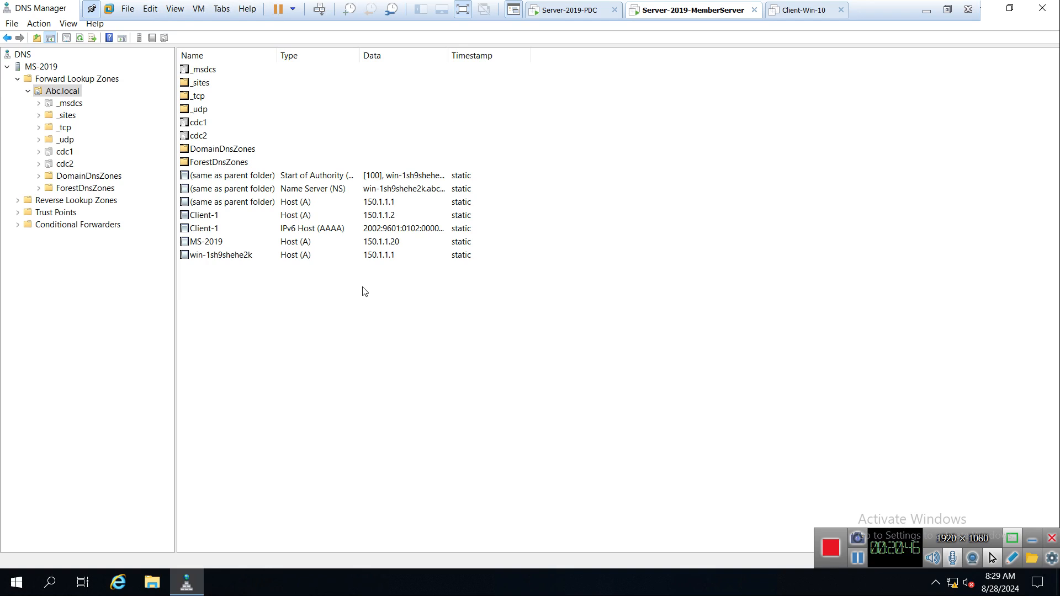
pyautogui.rightClick(75, 94)
pyautogui.click(128, 223)
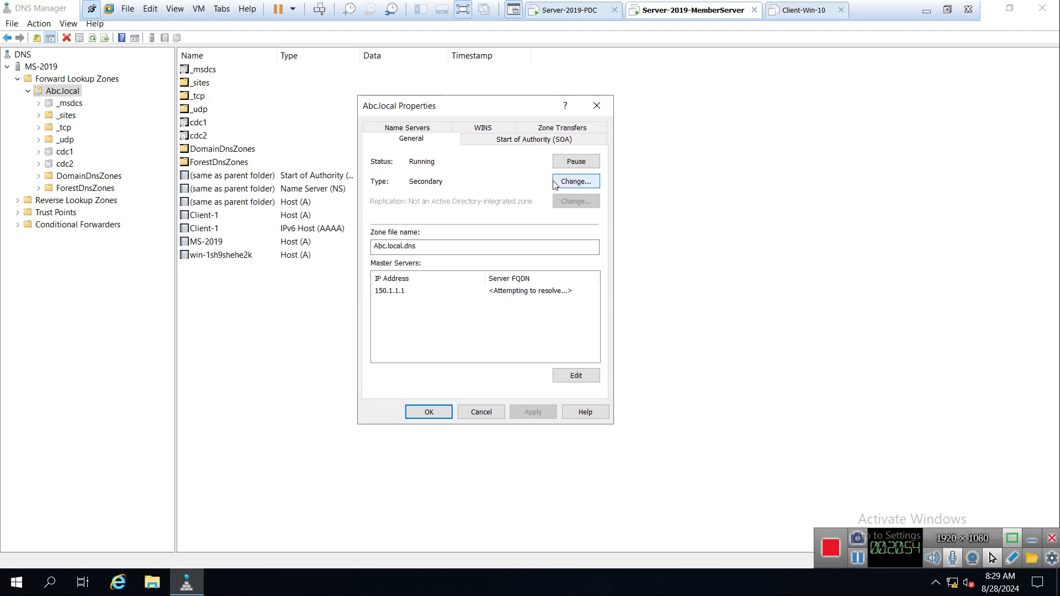
# Change the zone type to Stub zone, apply it, and refresh Abc.local.
pyautogui.click(554, 183)
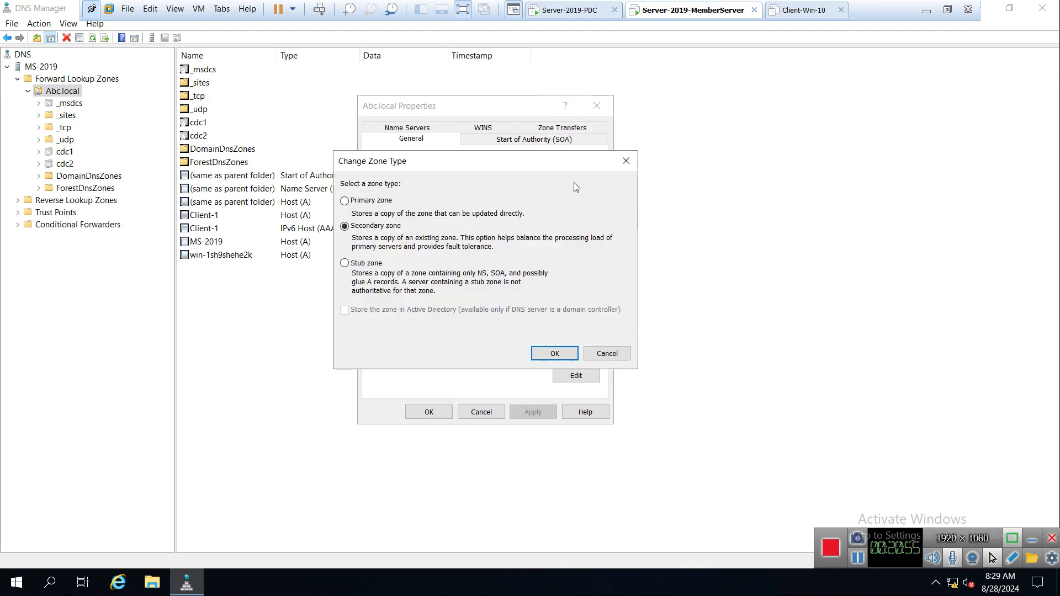
pyautogui.click(365, 265)
pyautogui.click(554, 354)
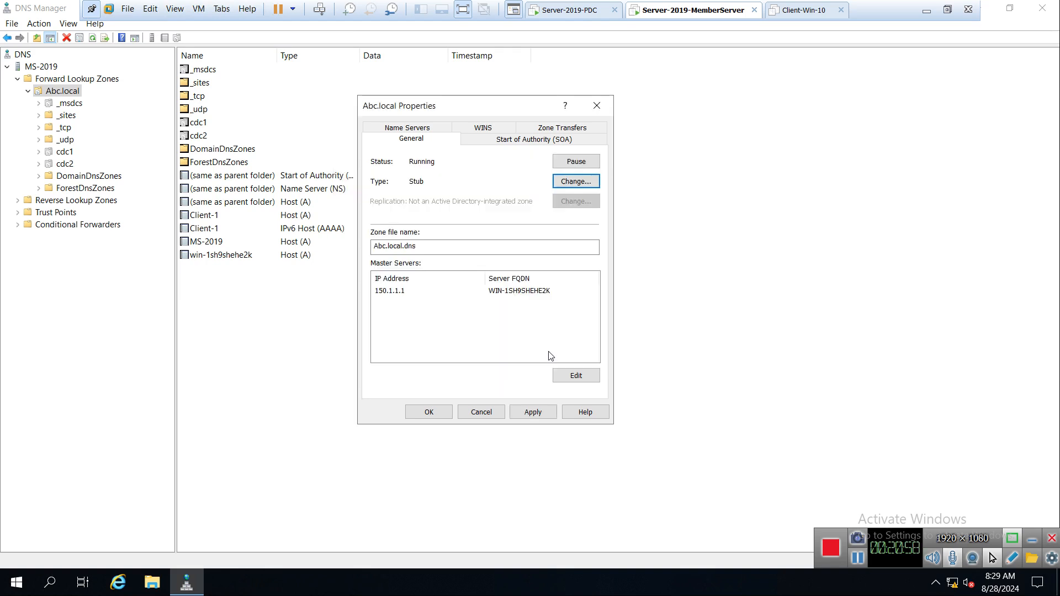
pyautogui.click(533, 412)
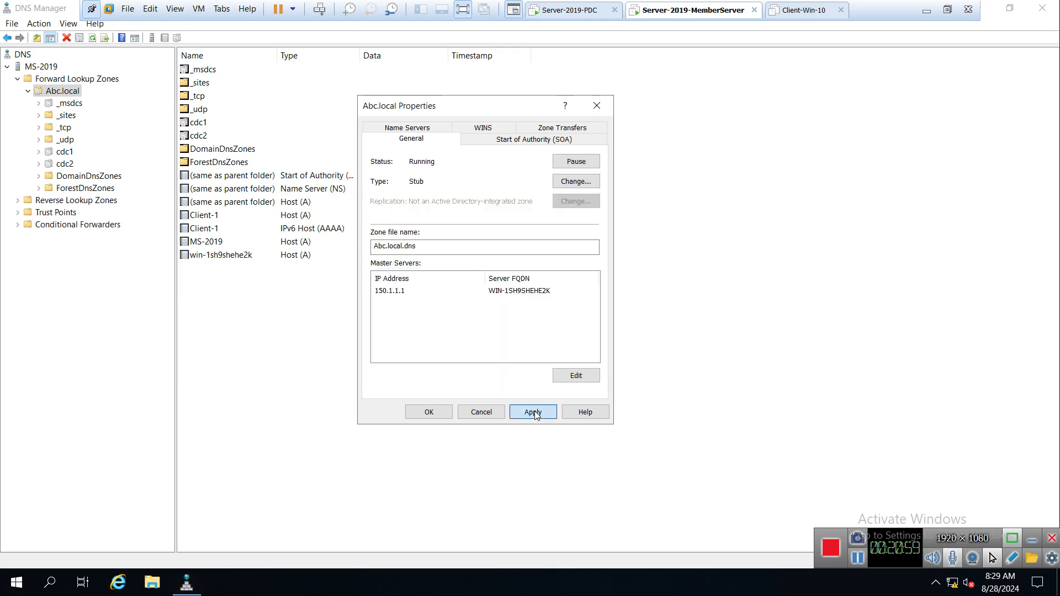
pyautogui.click(429, 412)
pyautogui.rightClick(55, 90)
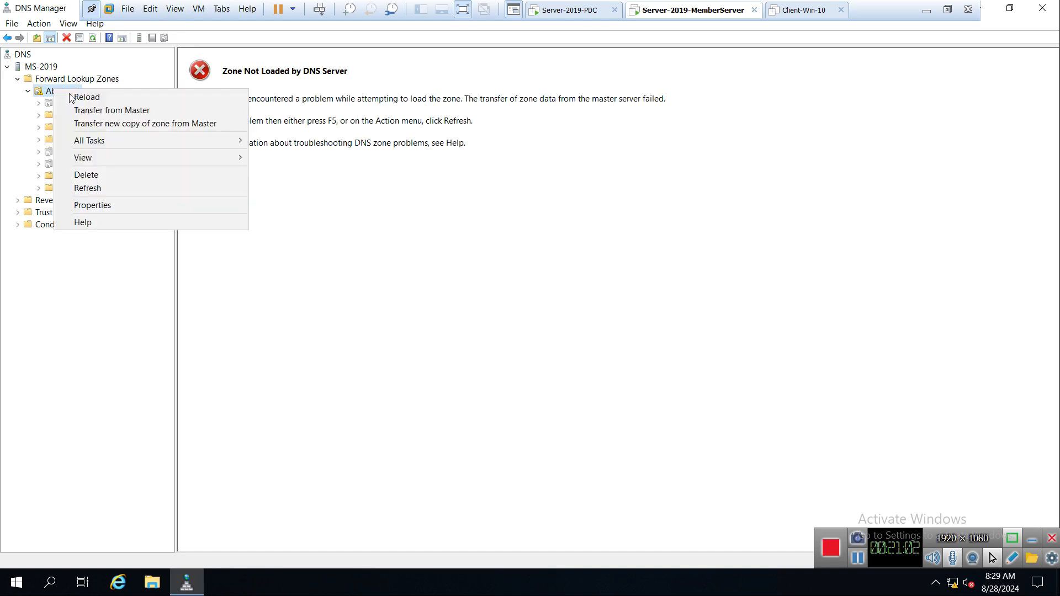
pyautogui.click(102, 192)
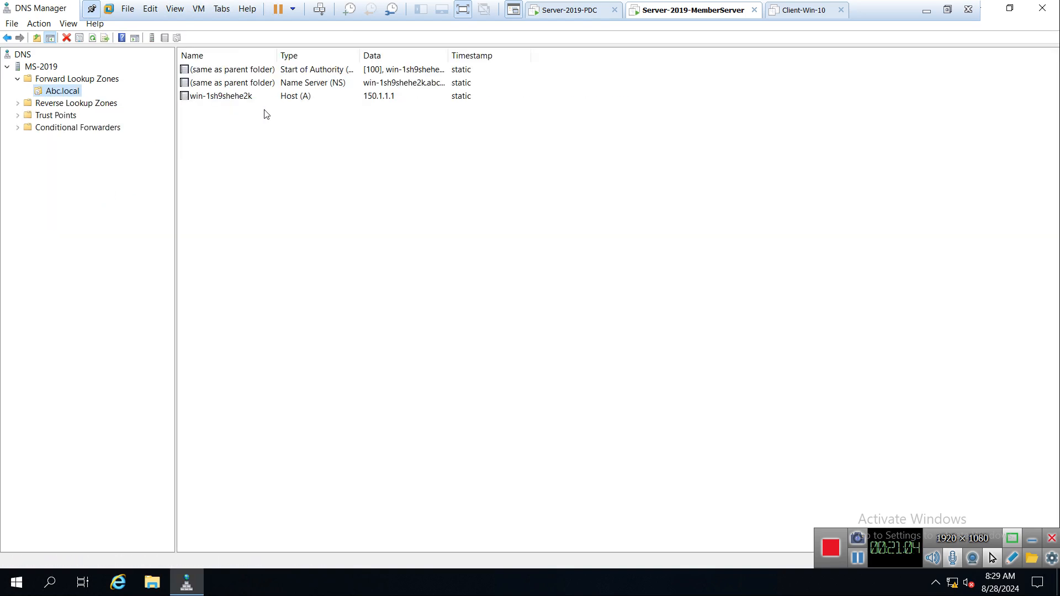
# Widen the Type column and check the SOA, NS and win-1sh9shehe2k Host (A) records.
pyautogui.moveTo(359, 55); pyautogui.dragTo(450, 55)
pyautogui.click(349, 74)
pyautogui.click(320, 86)
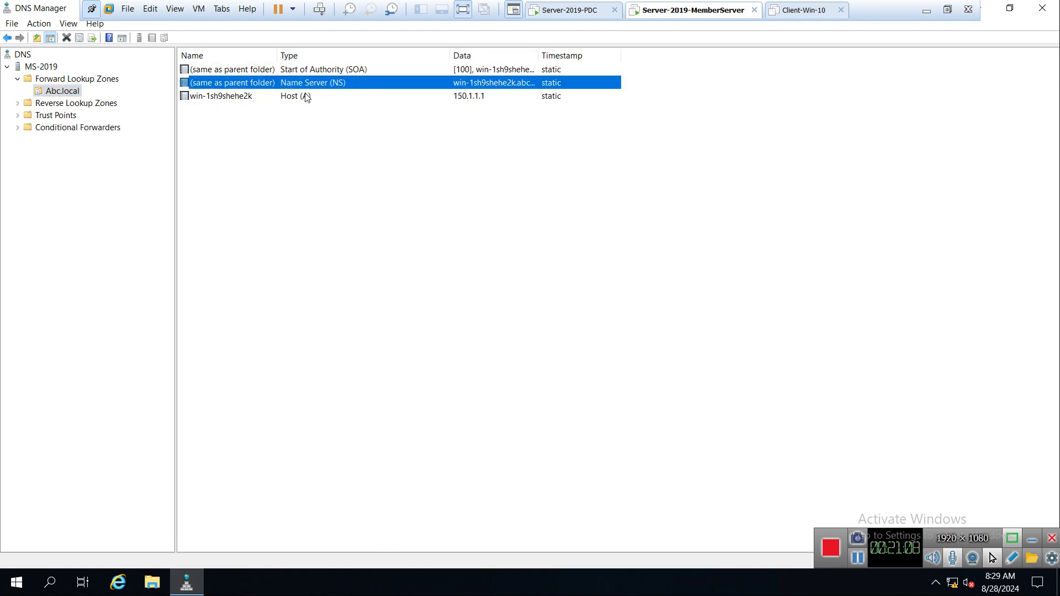
pyautogui.click(287, 98)
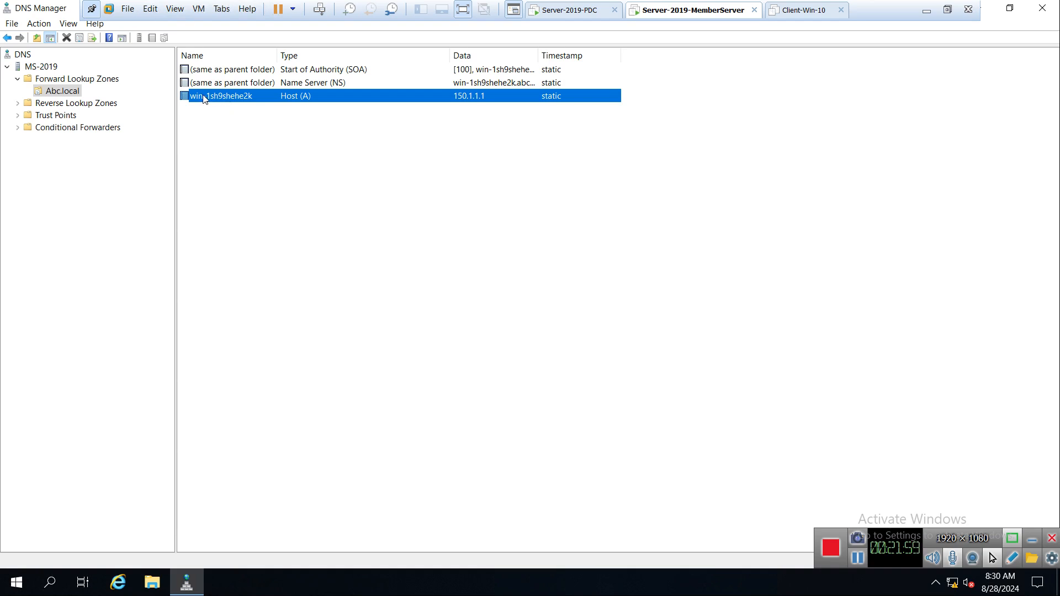
pyautogui.rightClick(236, 100)
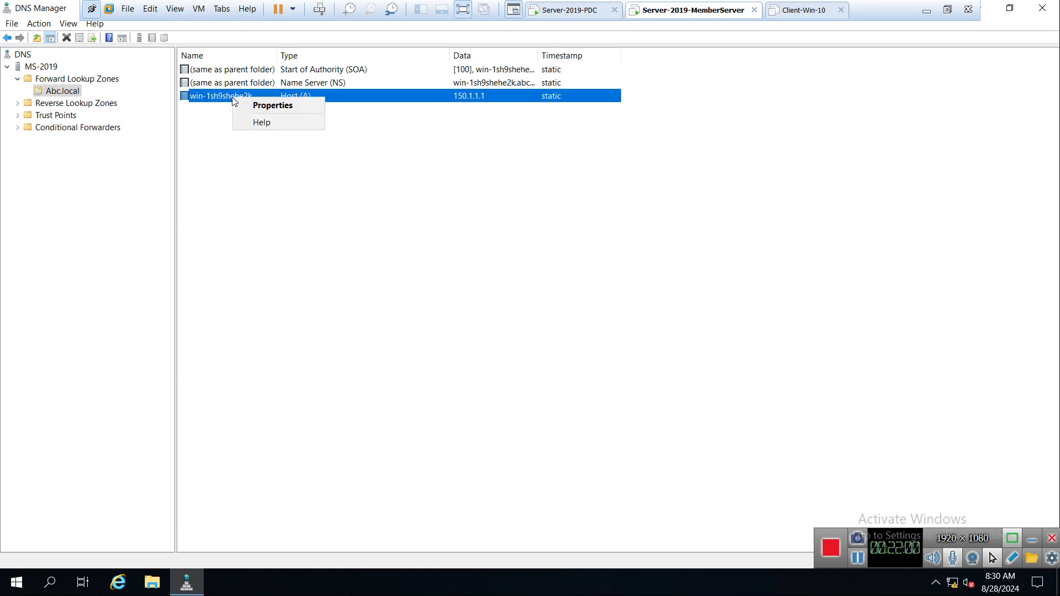
pyautogui.click(272, 106)
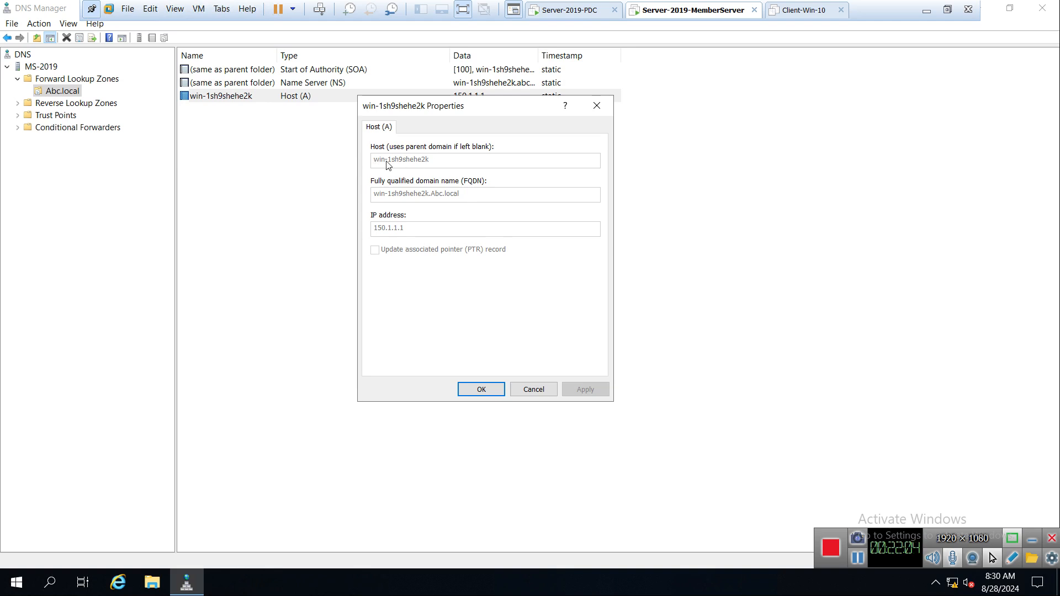
pyautogui.click(575, 14)
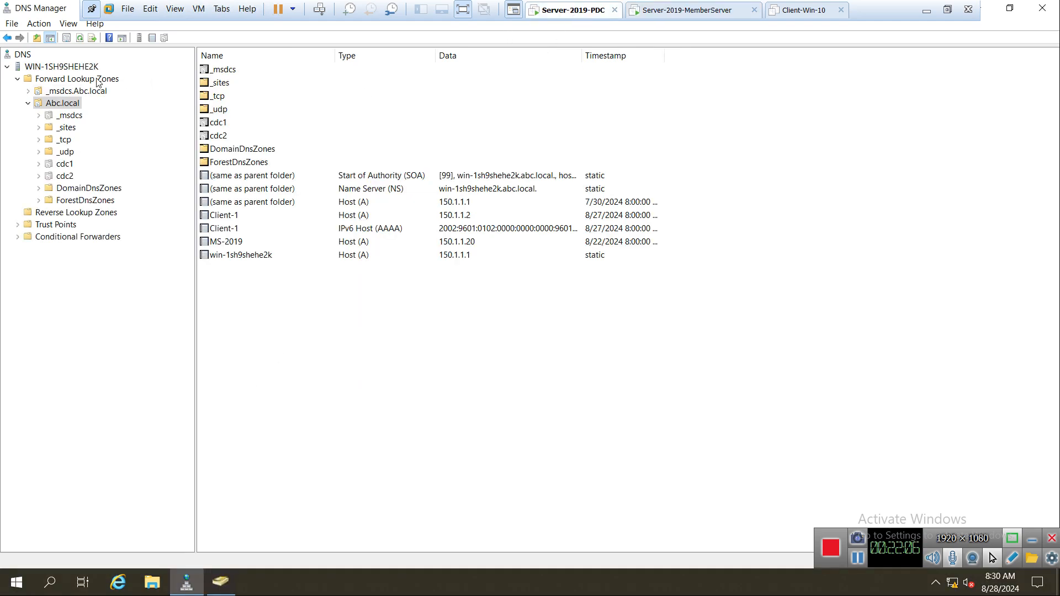
pyautogui.click(58, 69)
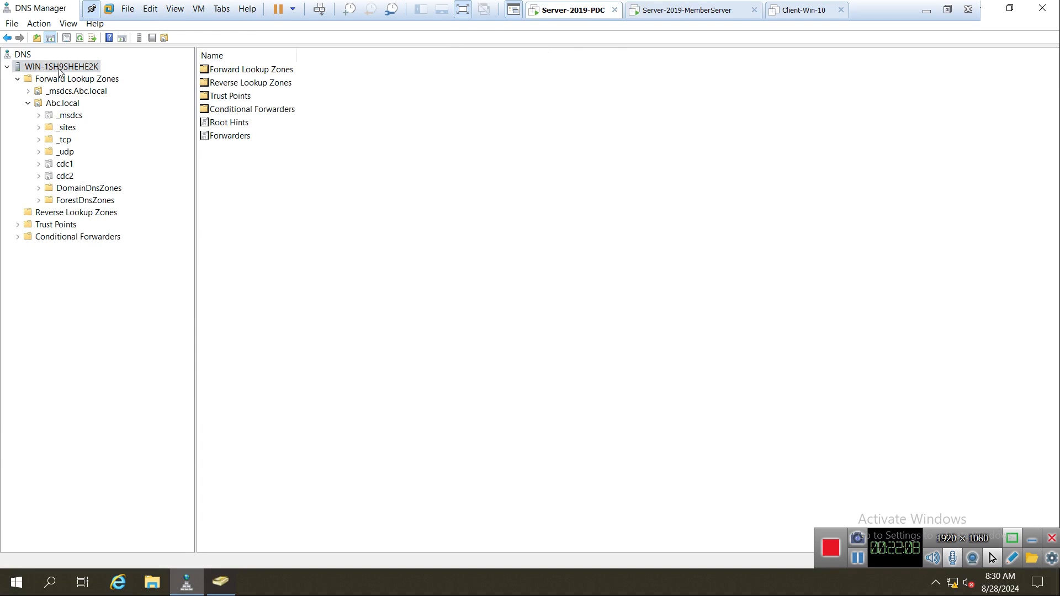
pyautogui.click(638, 14)
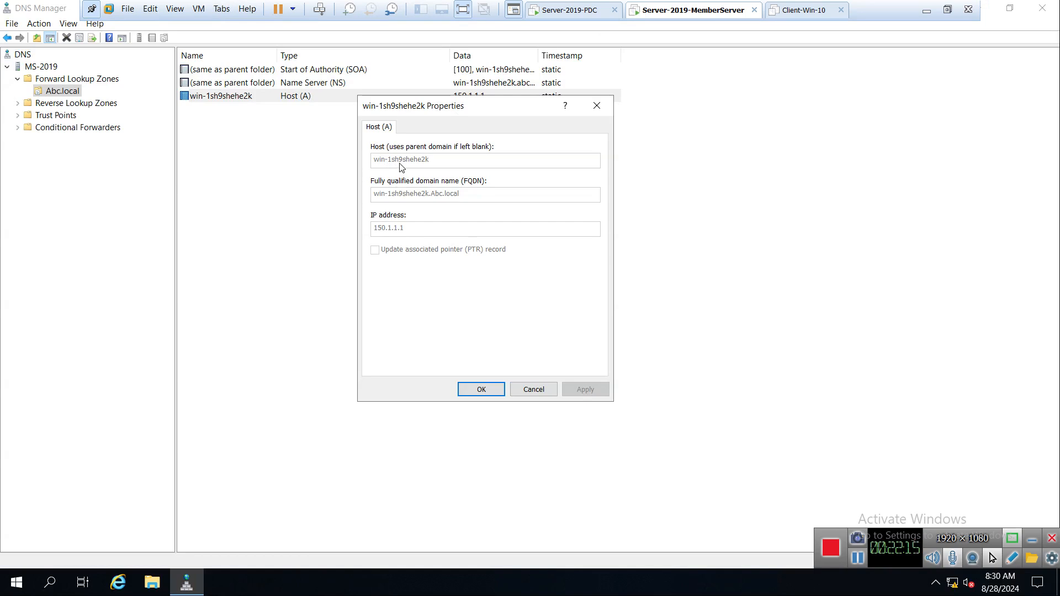
pyautogui.click(534, 389)
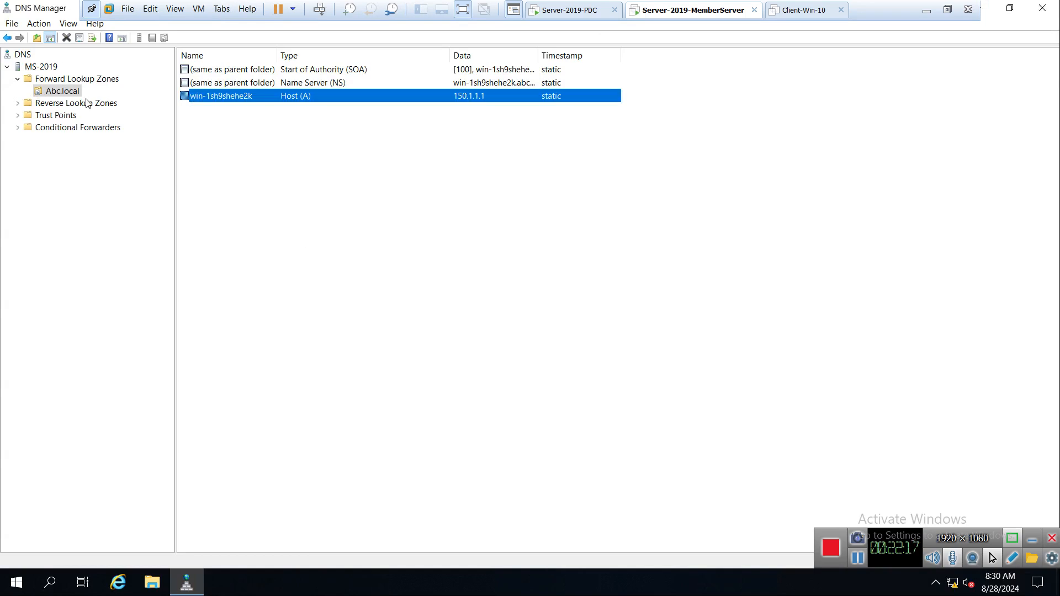
# Change Abc.local back to Secondary zone, apply, refresh it, and widen the records pane.
pyautogui.rightClick(53, 93)
pyautogui.click(125, 221)
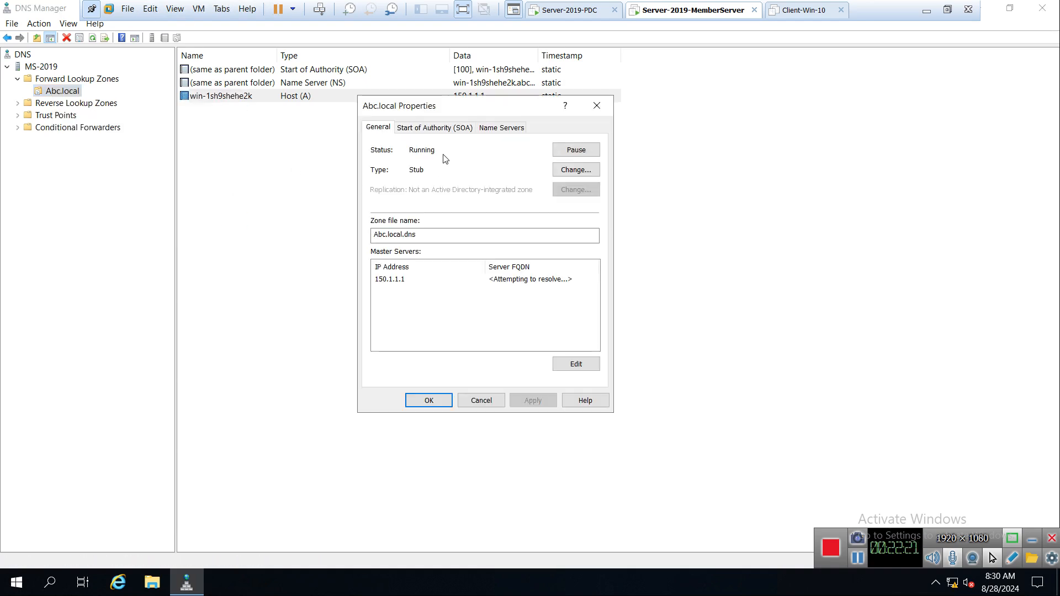
pyautogui.click(562, 169)
pyautogui.click(367, 220)
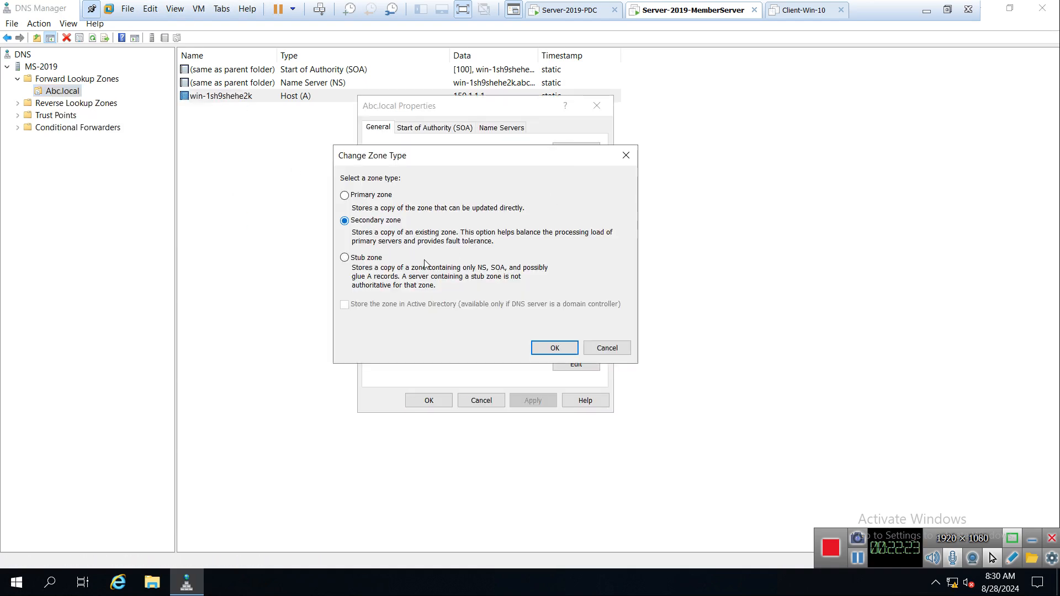
pyautogui.click(554, 347)
pyautogui.click(533, 400)
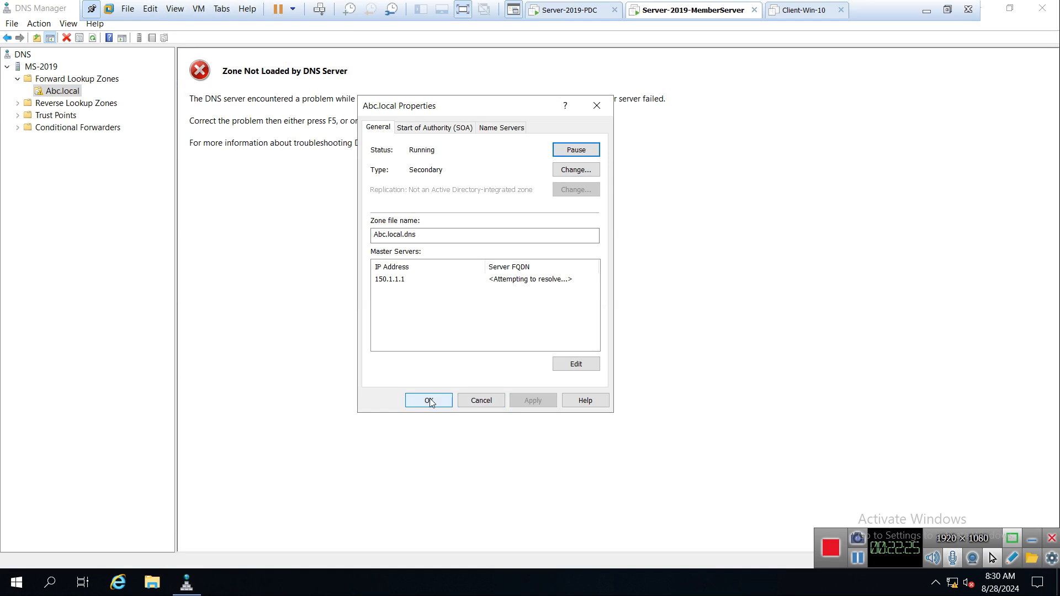
pyautogui.click(429, 400)
pyautogui.rightClick(56, 92)
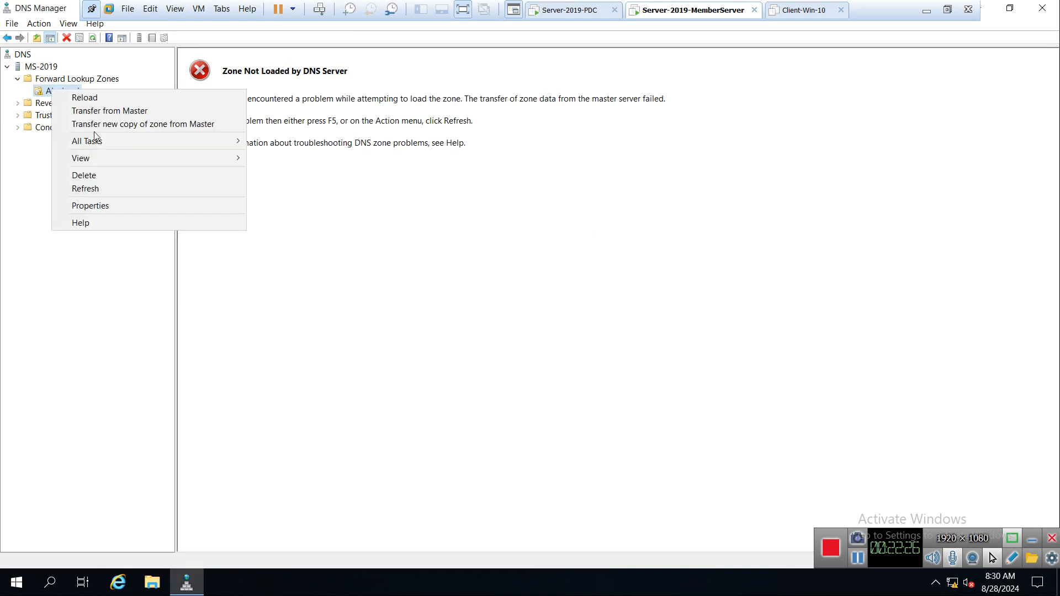
pyautogui.click(94, 188)
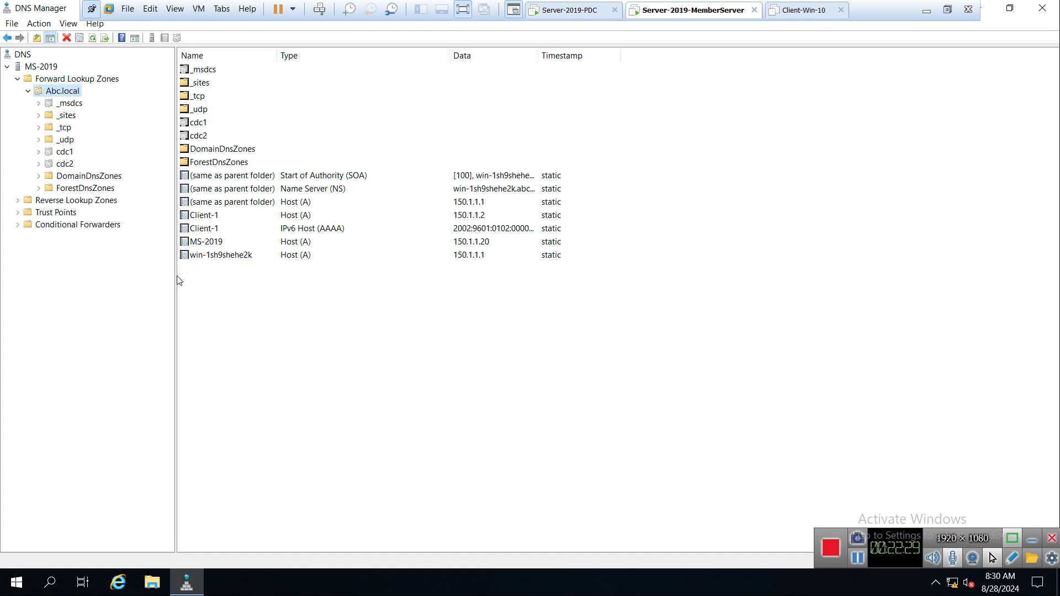
pyautogui.moveTo(175, 276); pyautogui.dragTo(144, 274)
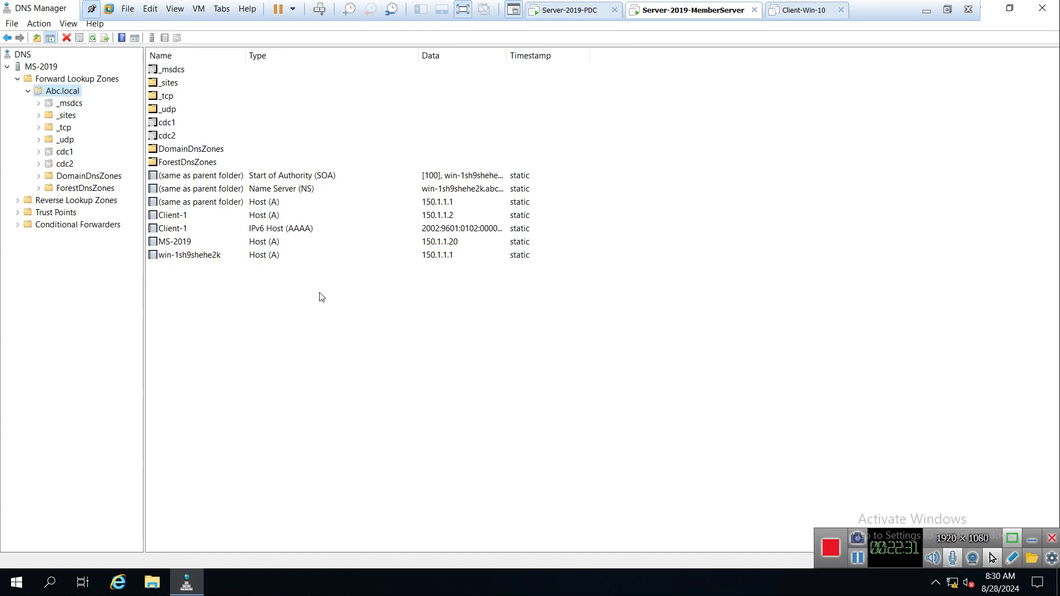